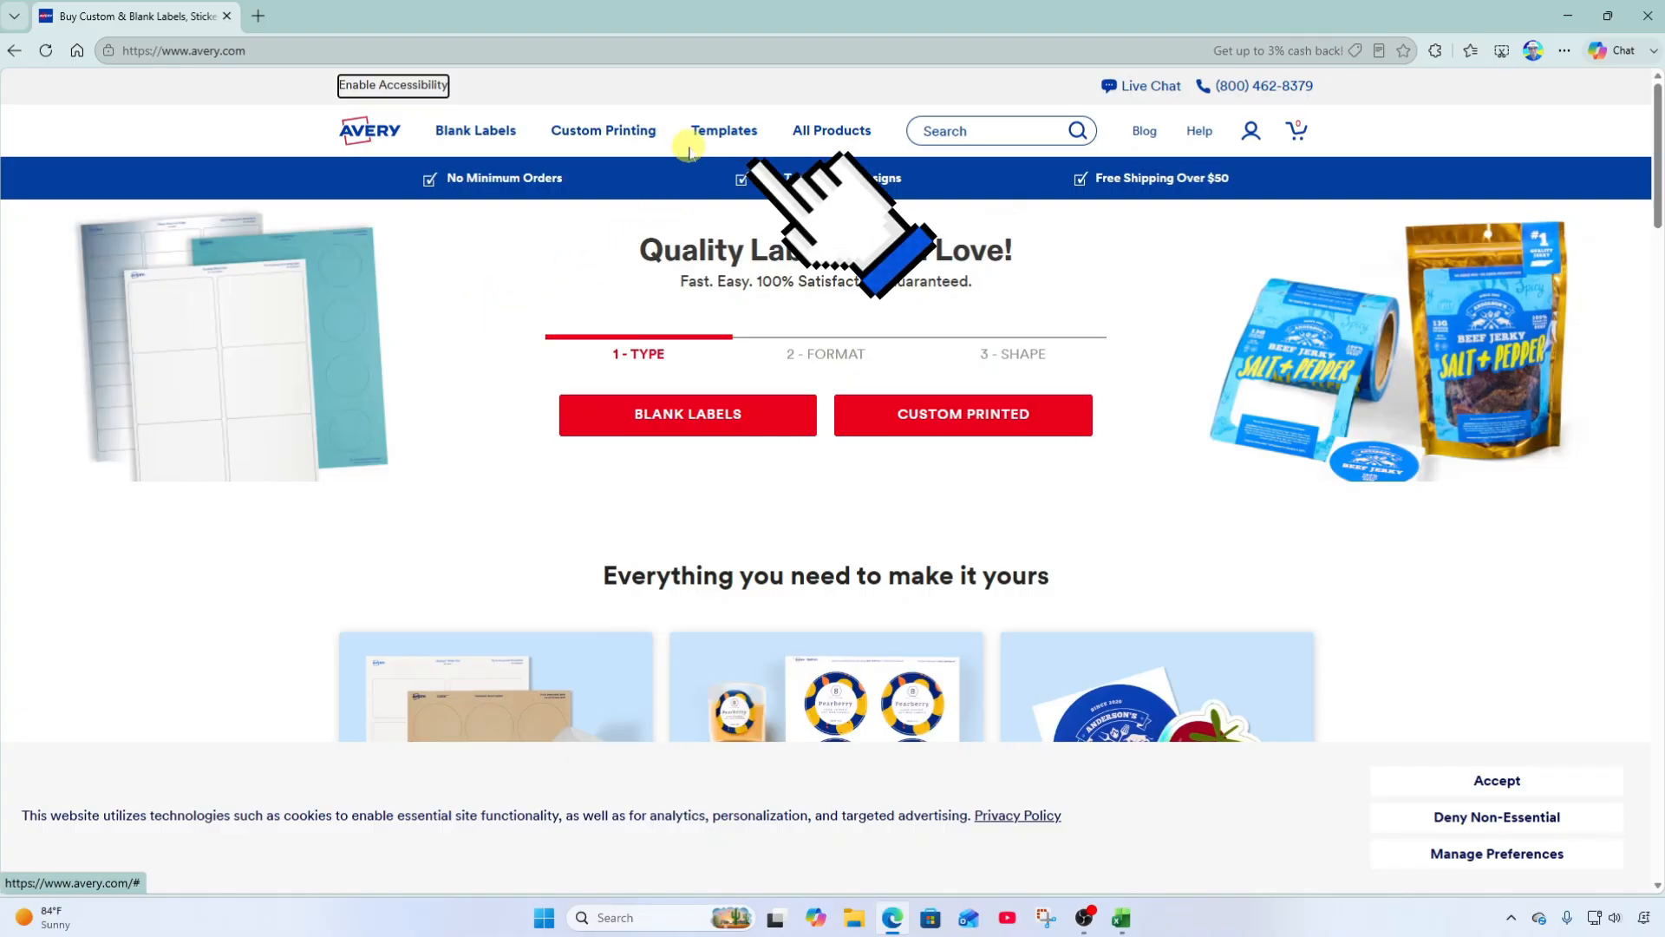
Open Avery's Find a Template page and scroll down to Find Templates by Product Category.
mouse_move(727, 141)
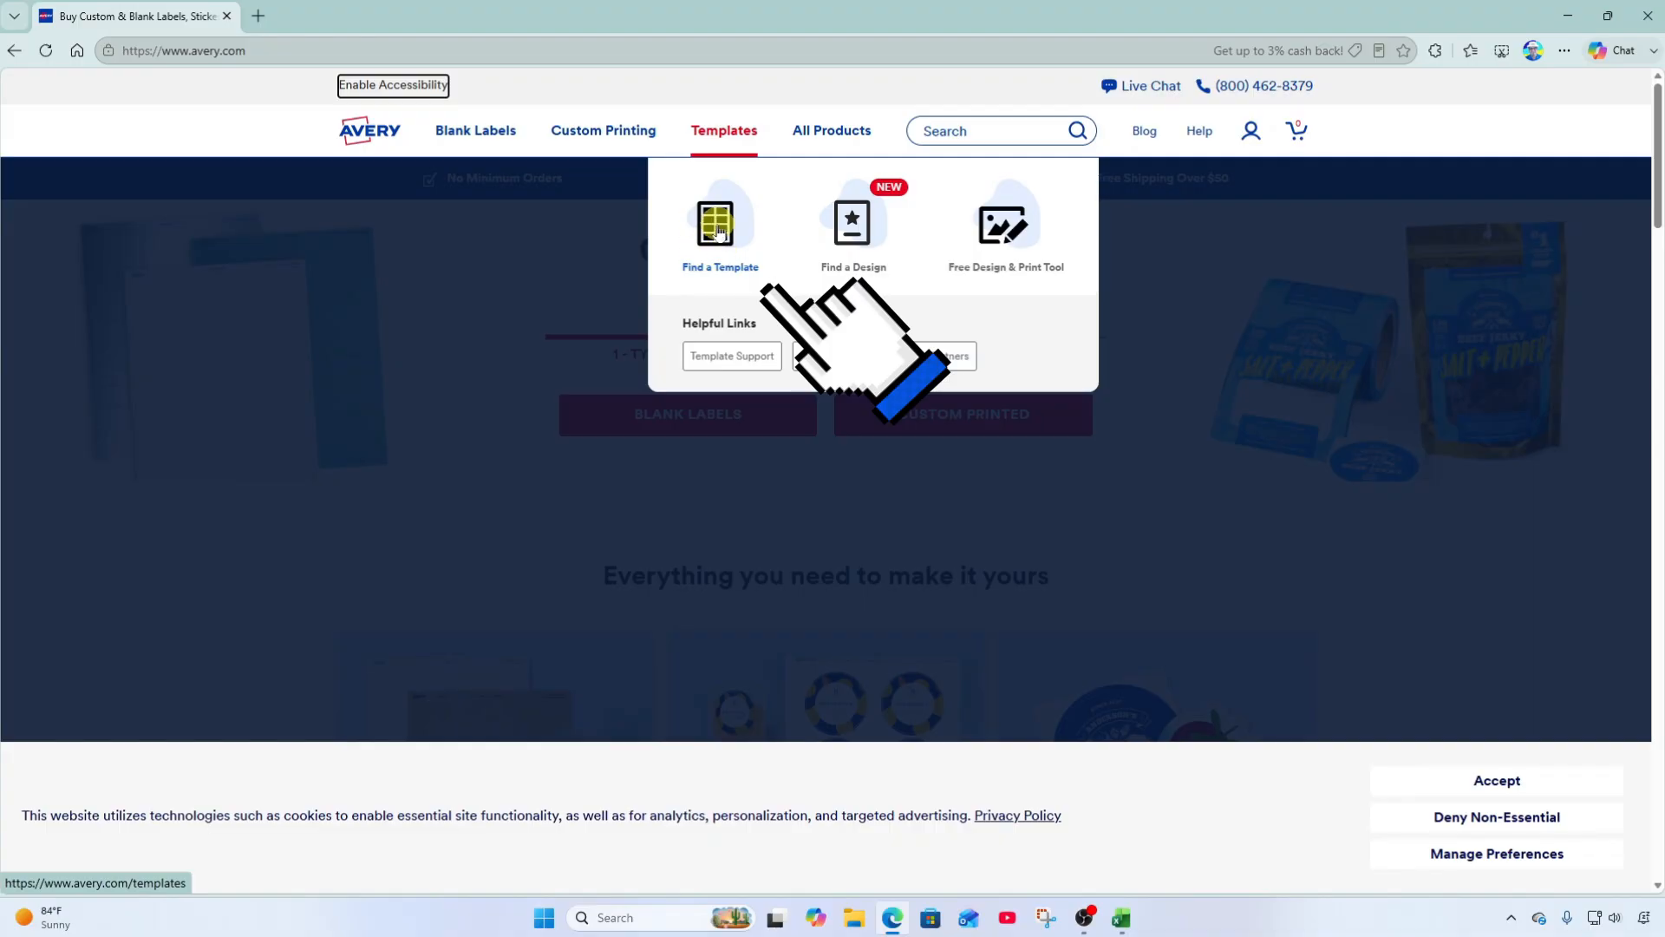
click(718, 231)
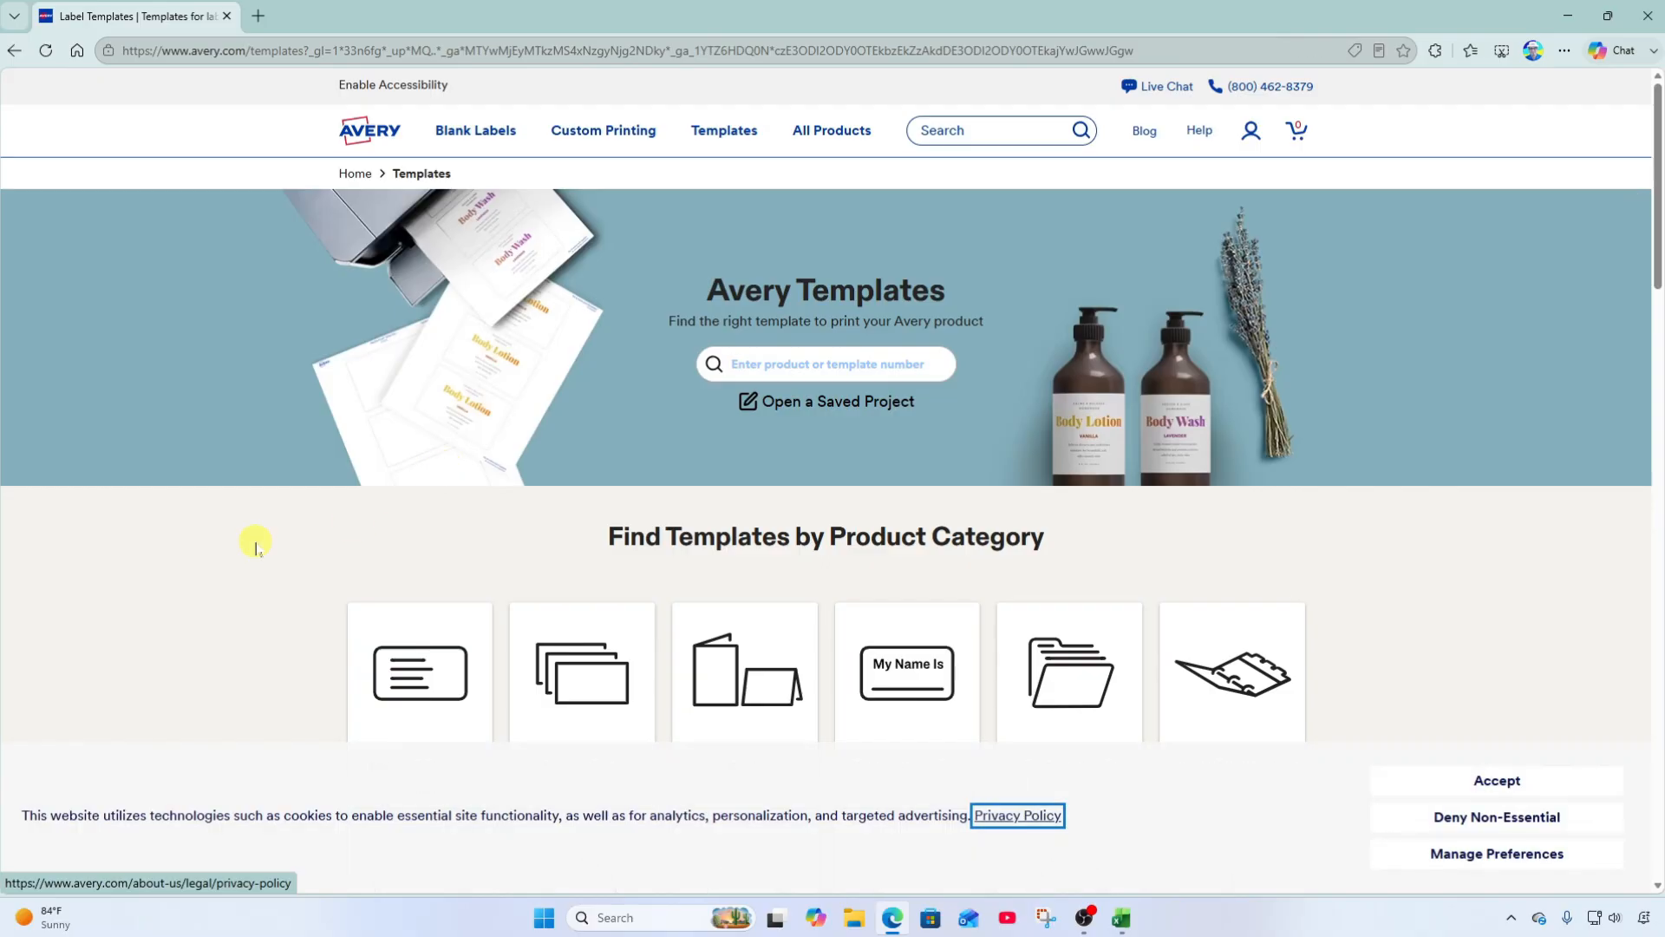
scroll(283, 598, down, 3)
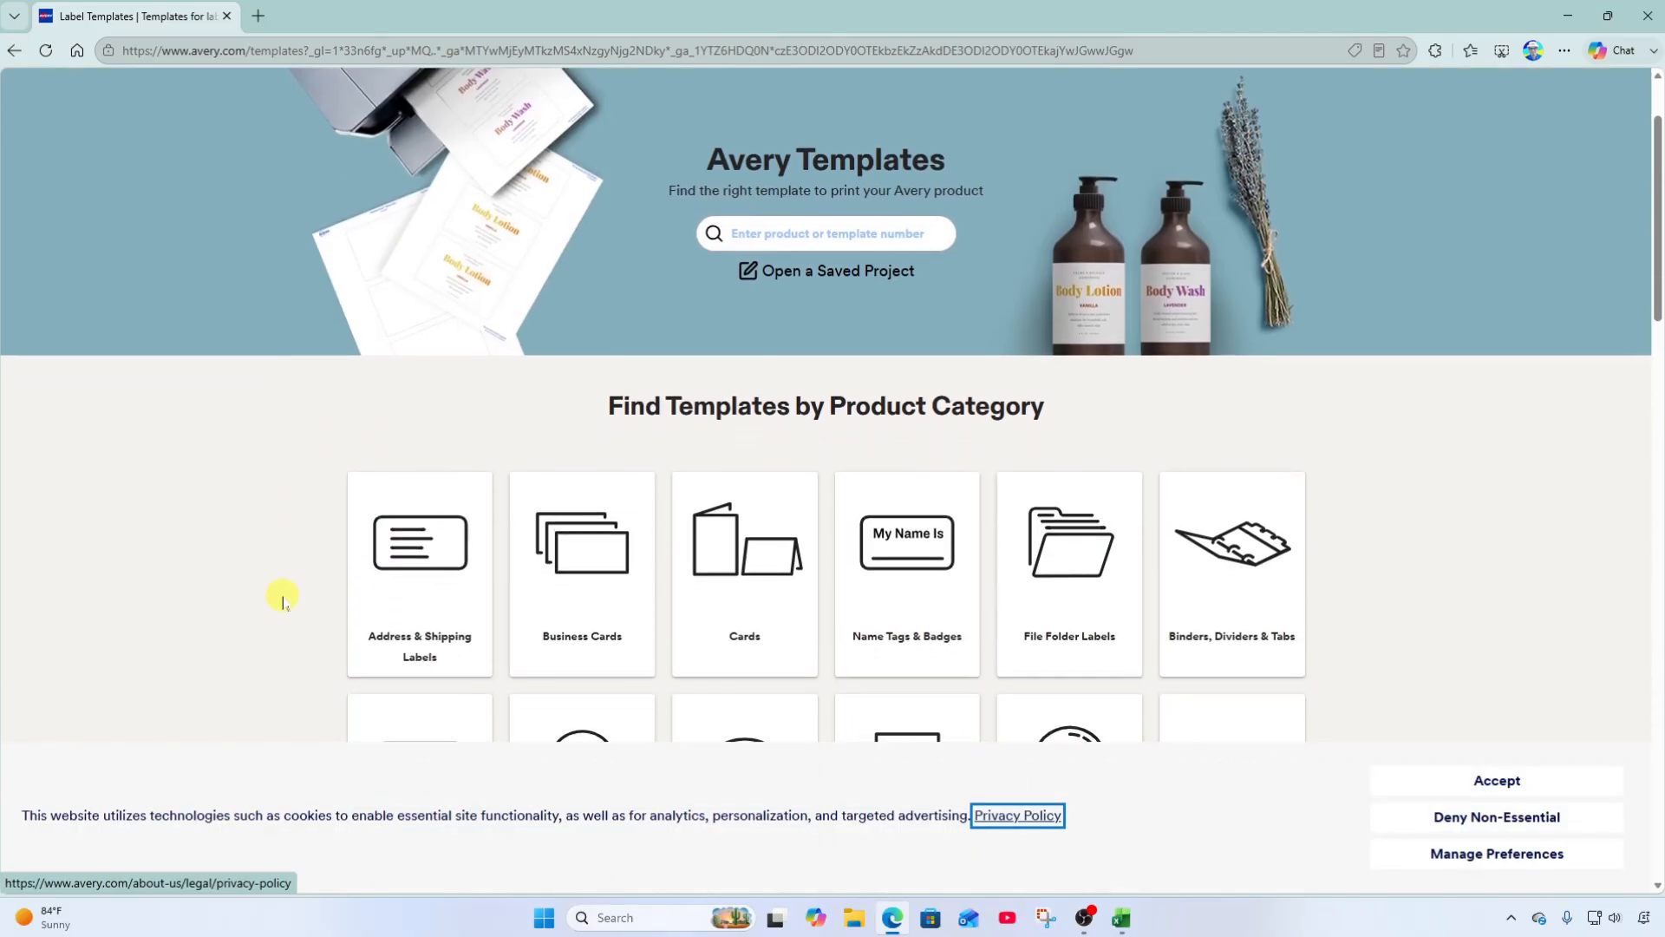
scroll(283, 599, down, 2)
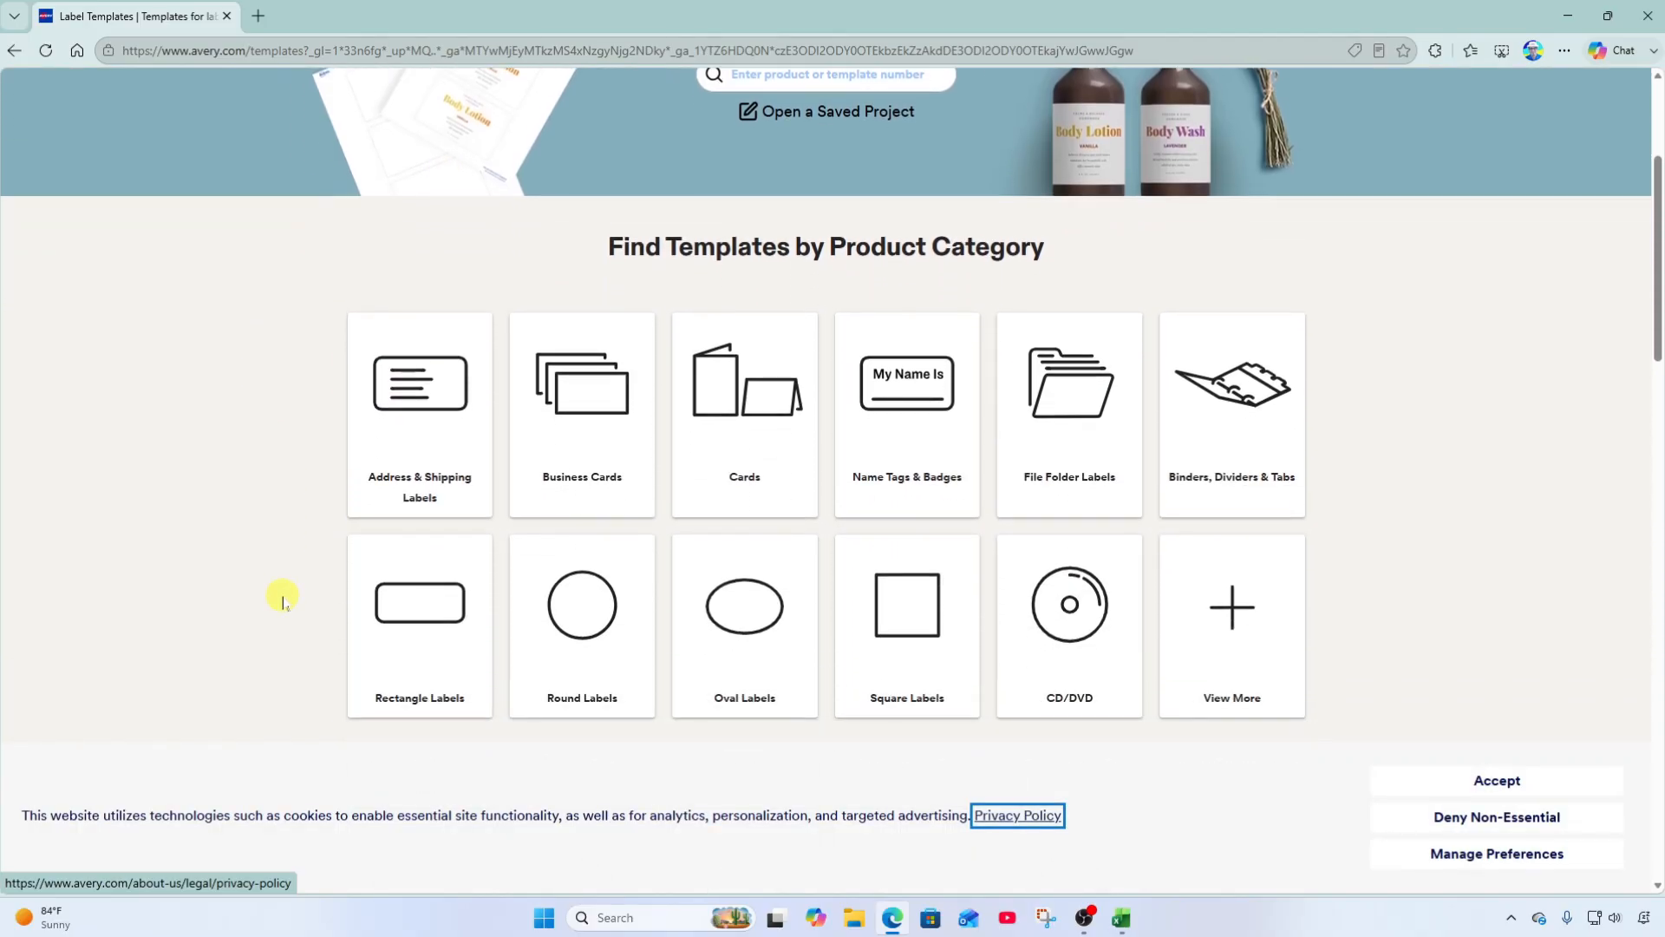
scroll(282, 598, down, 1)
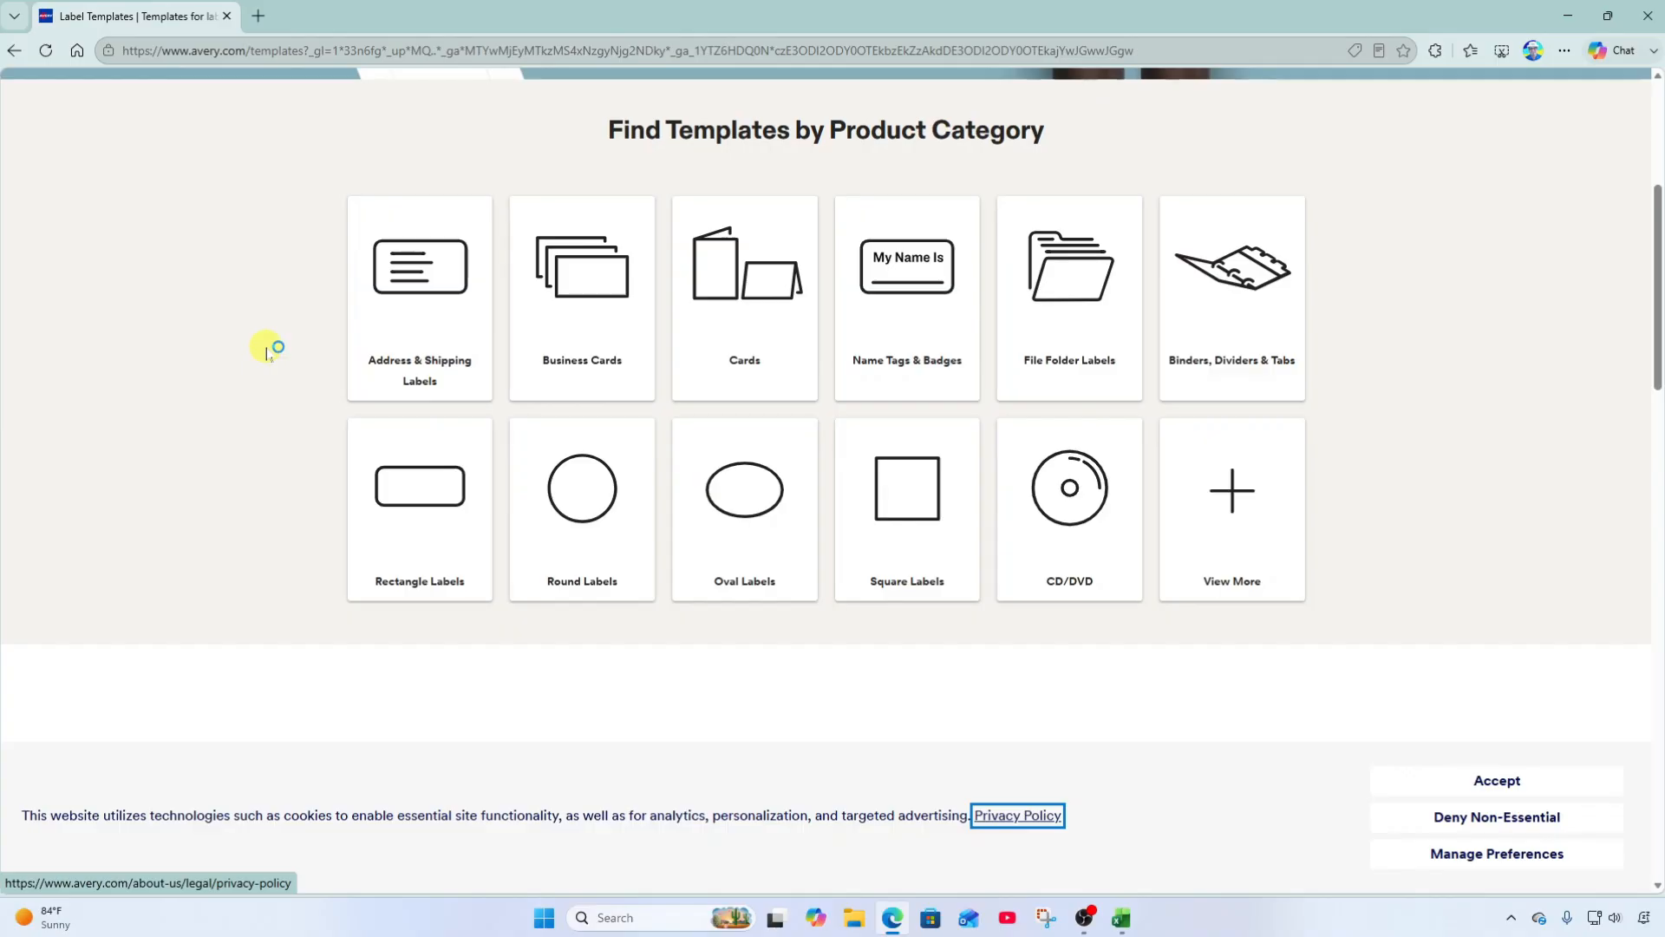
Open Template 5390 Name Badge Inserts from Name Tags & Badges and start designing.
click(910, 300)
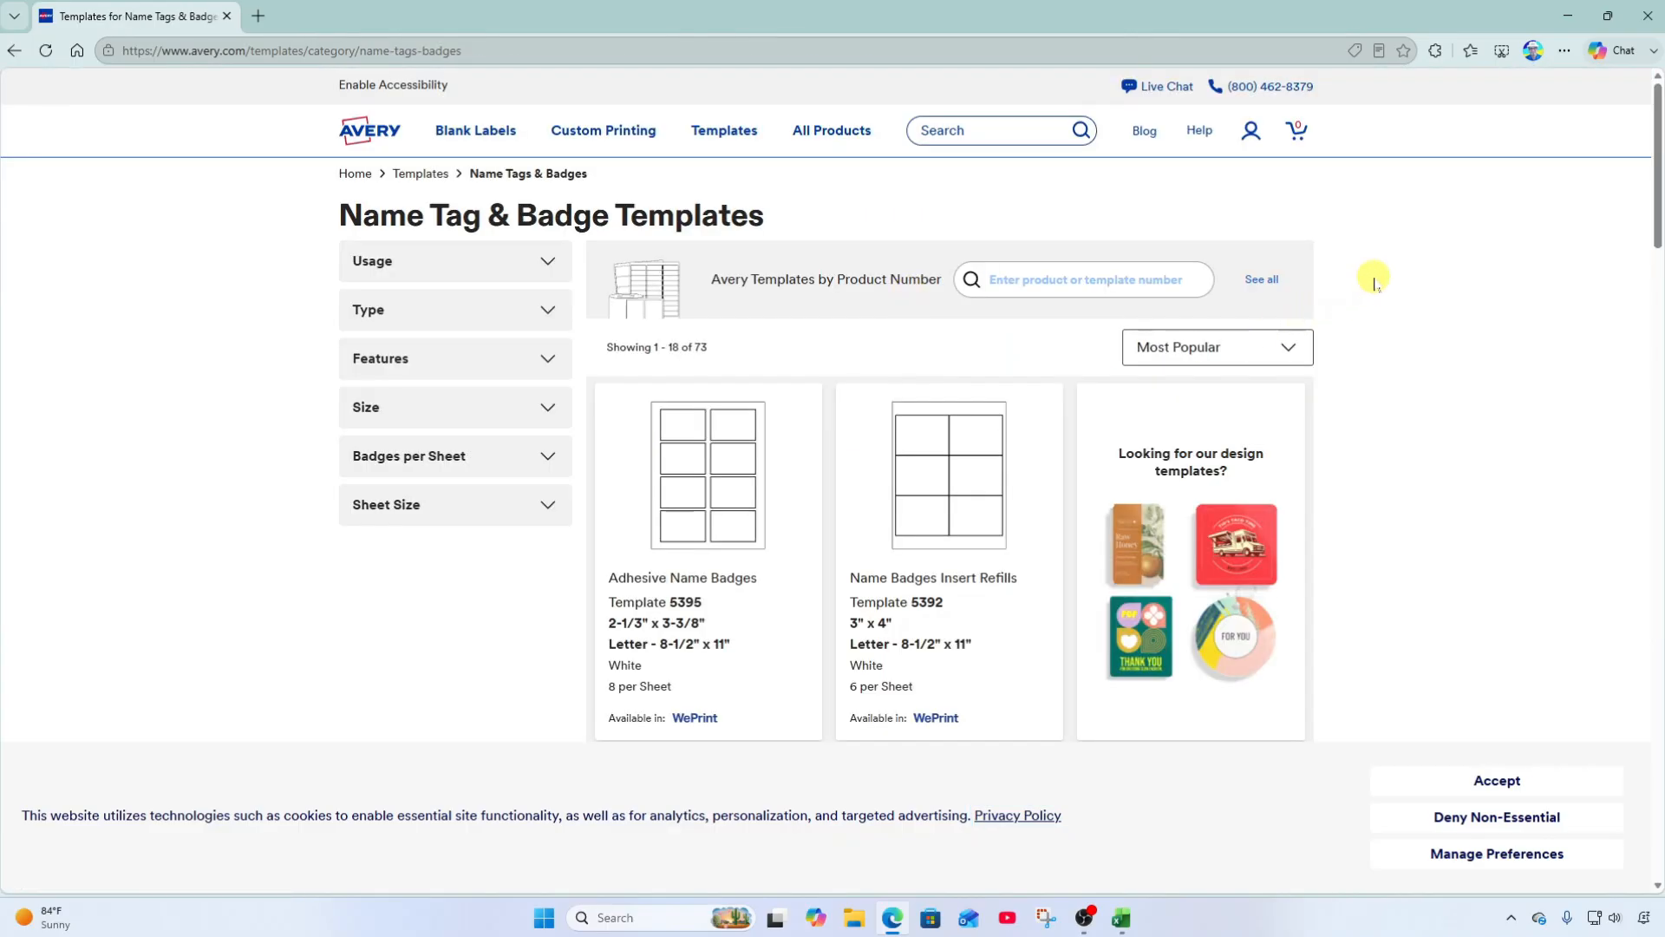
scroll(1375, 338, down, 2)
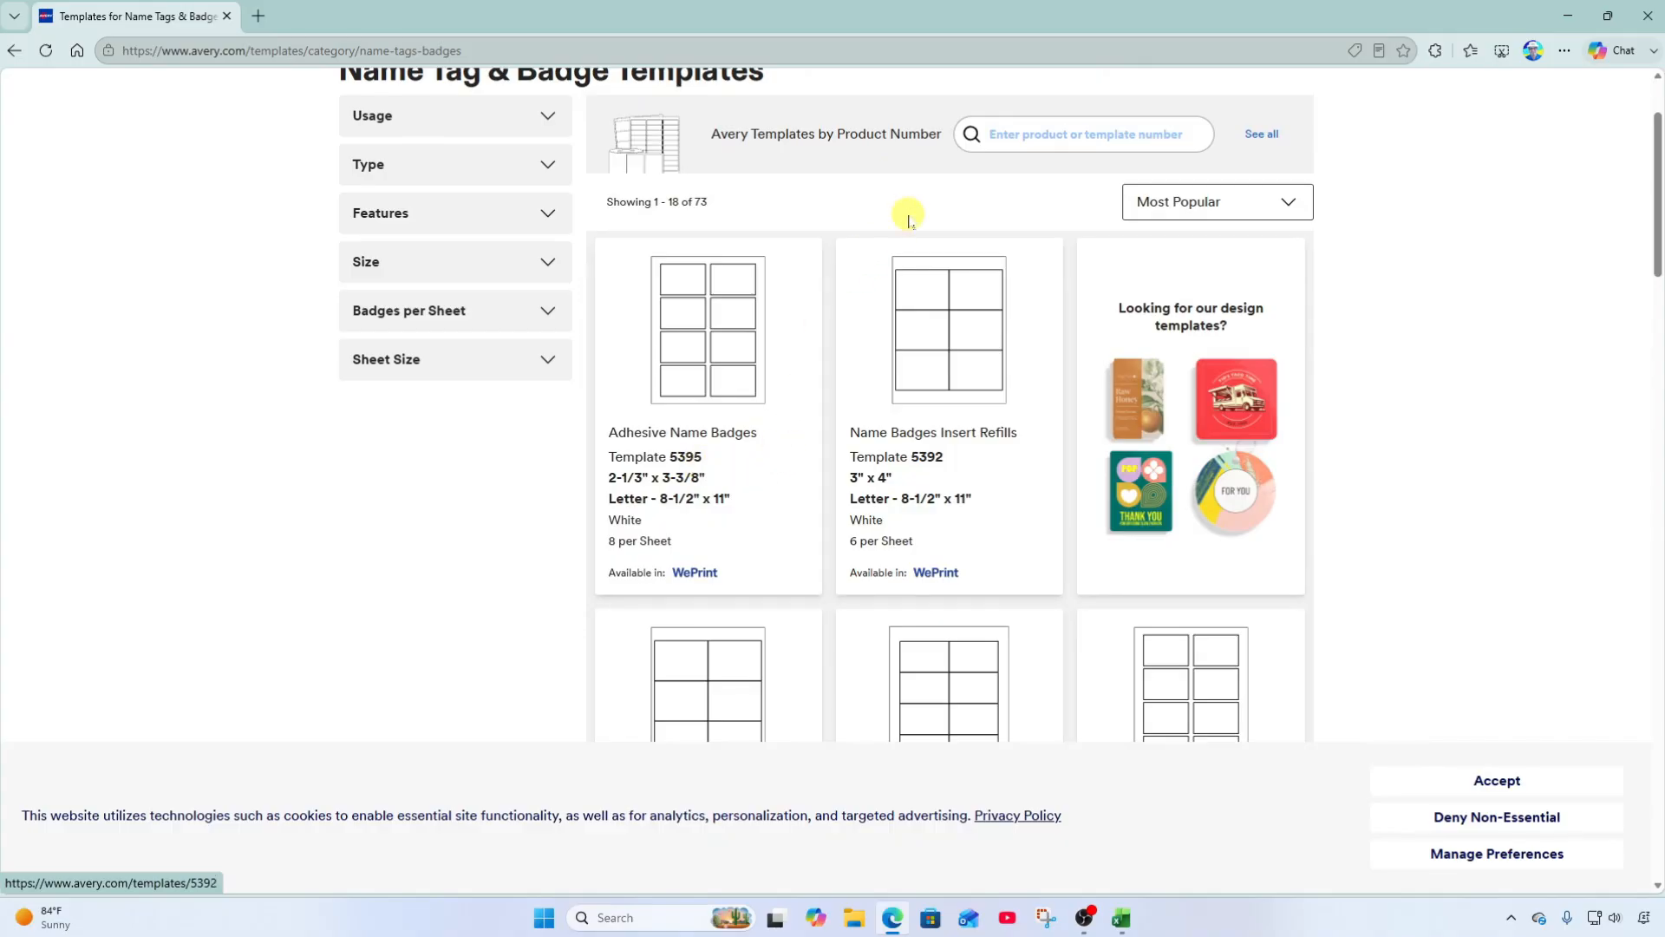
click(1032, 134)
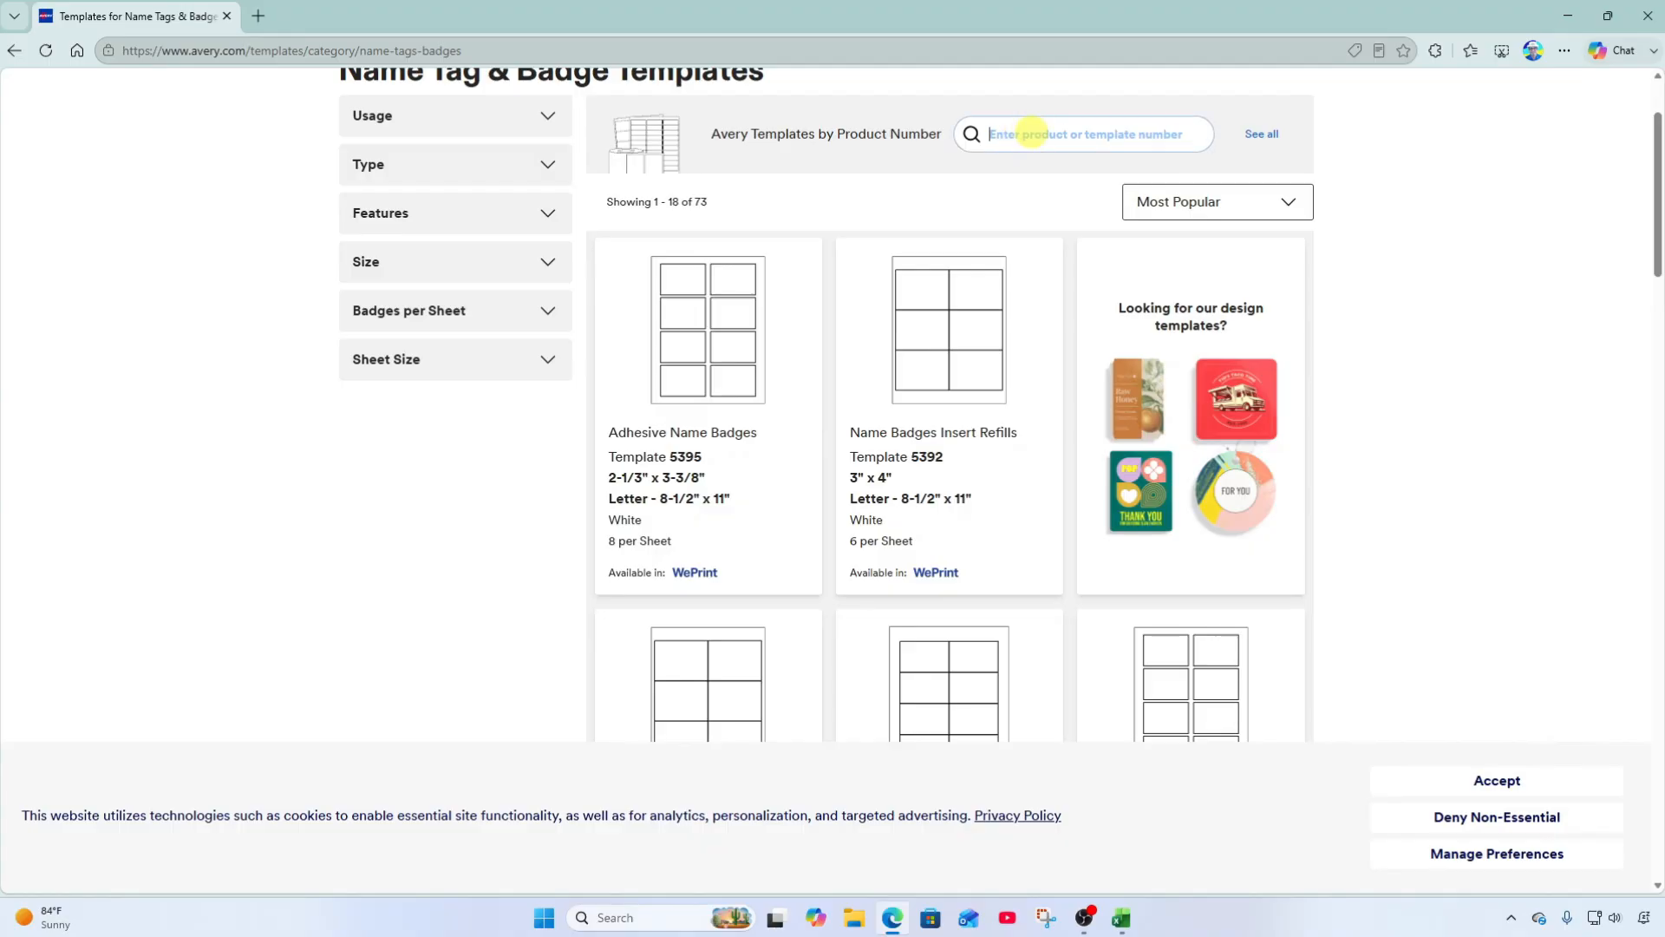
scroll(1064, 227, down, 4)
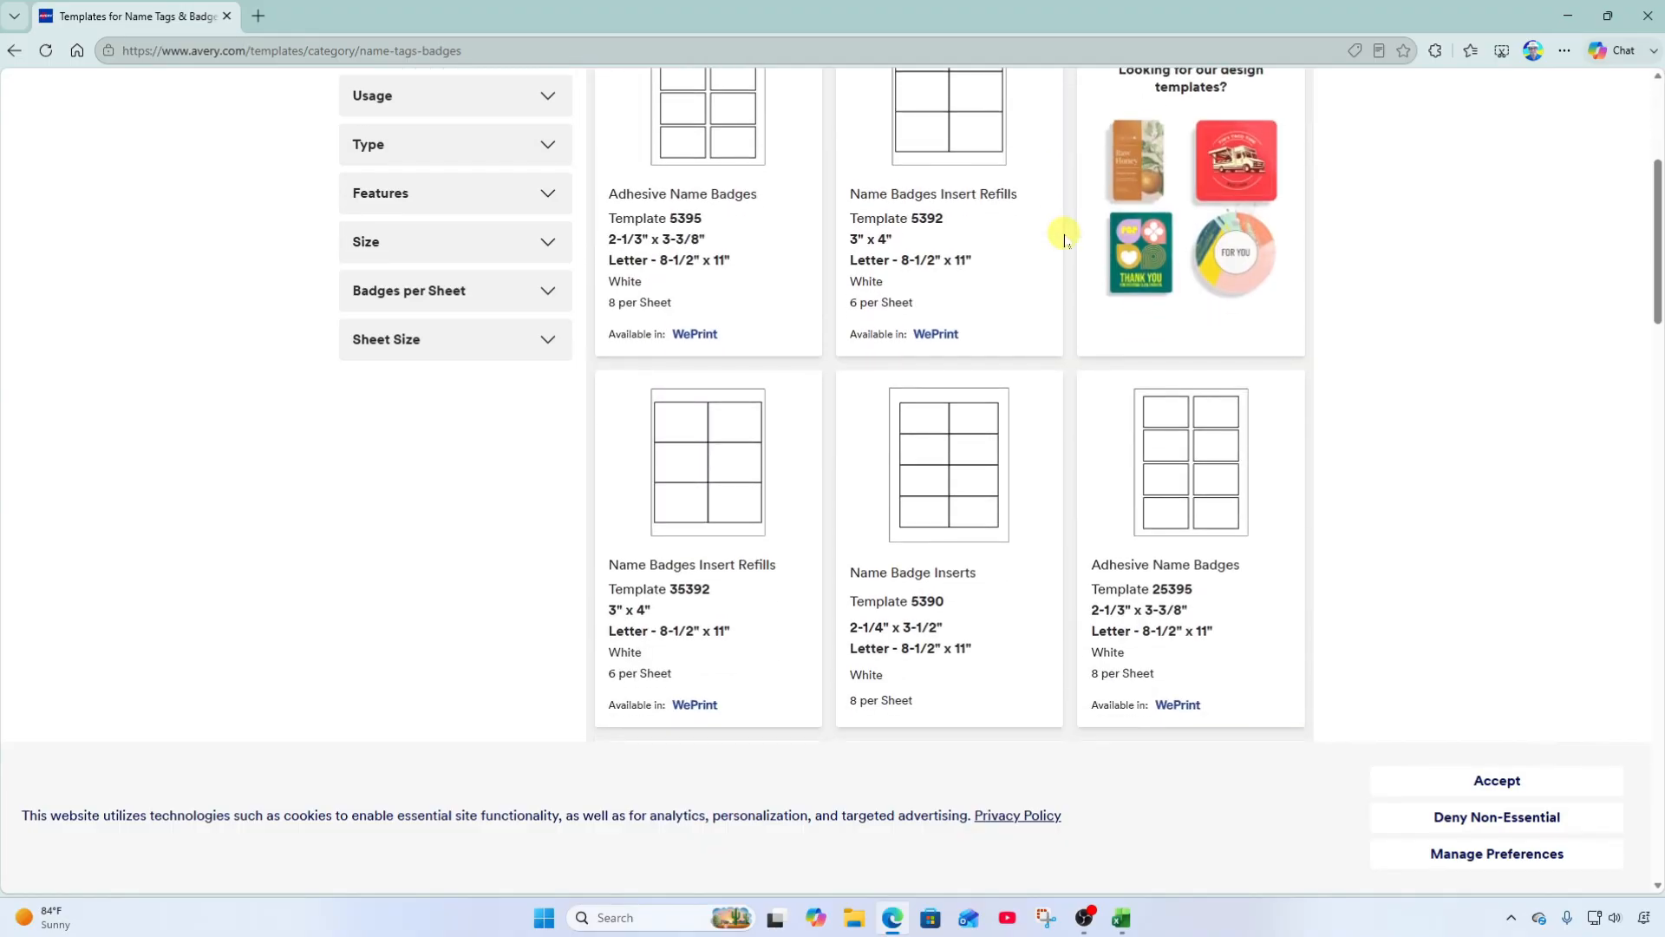
scroll(1062, 243, down, 1)
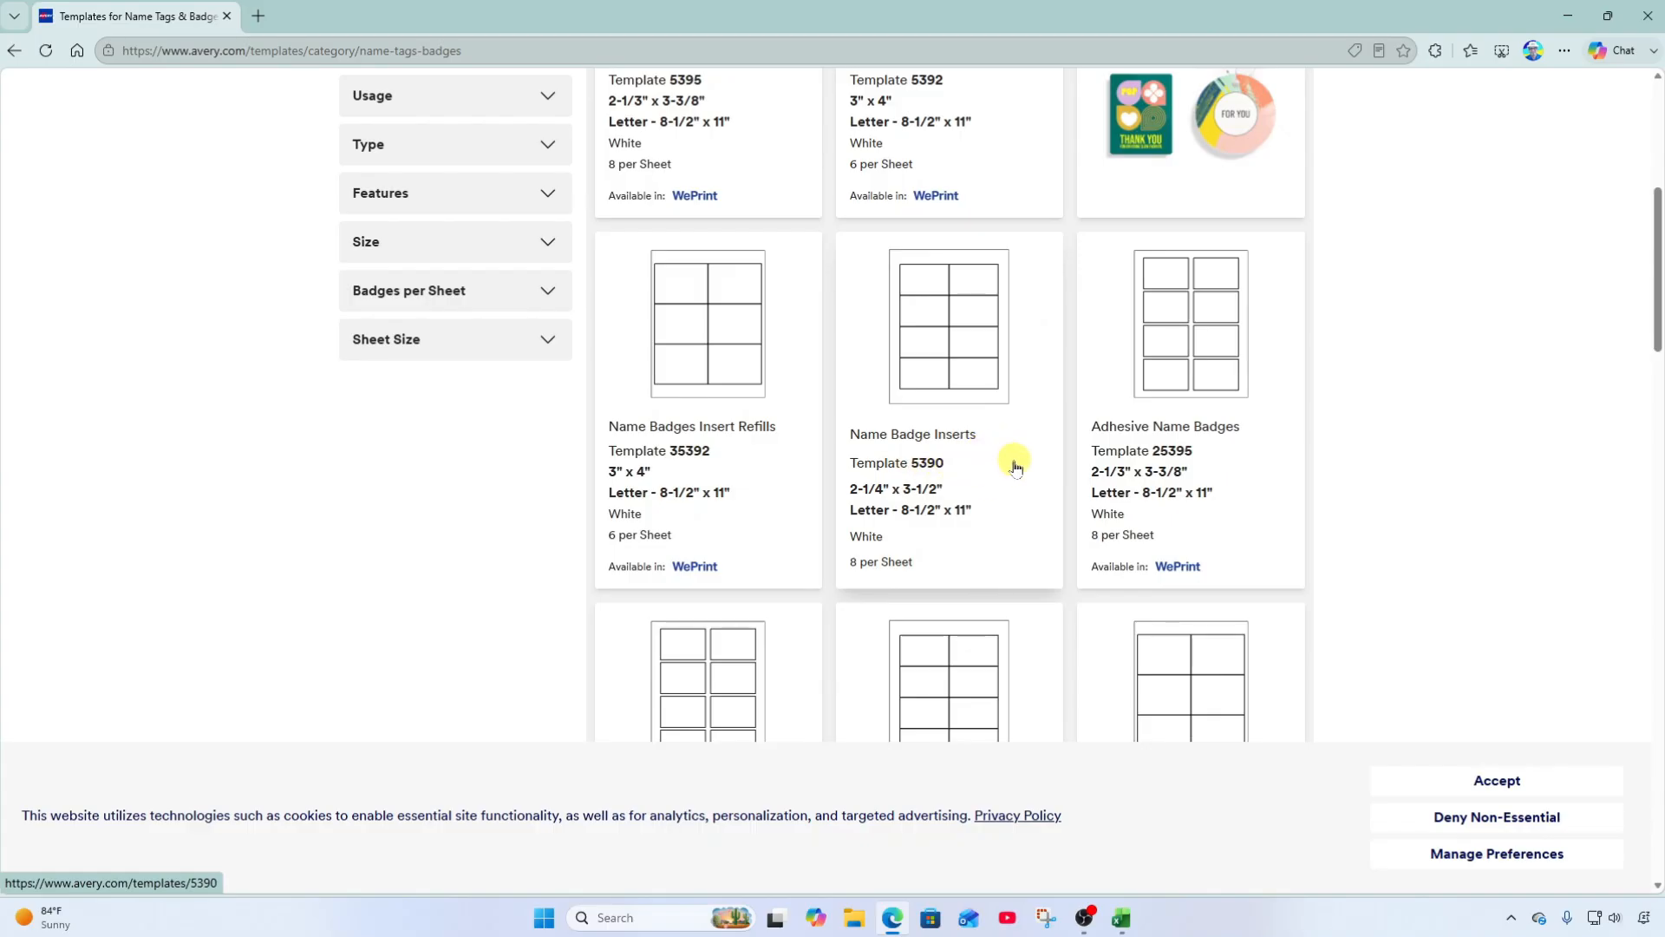
click(941, 341)
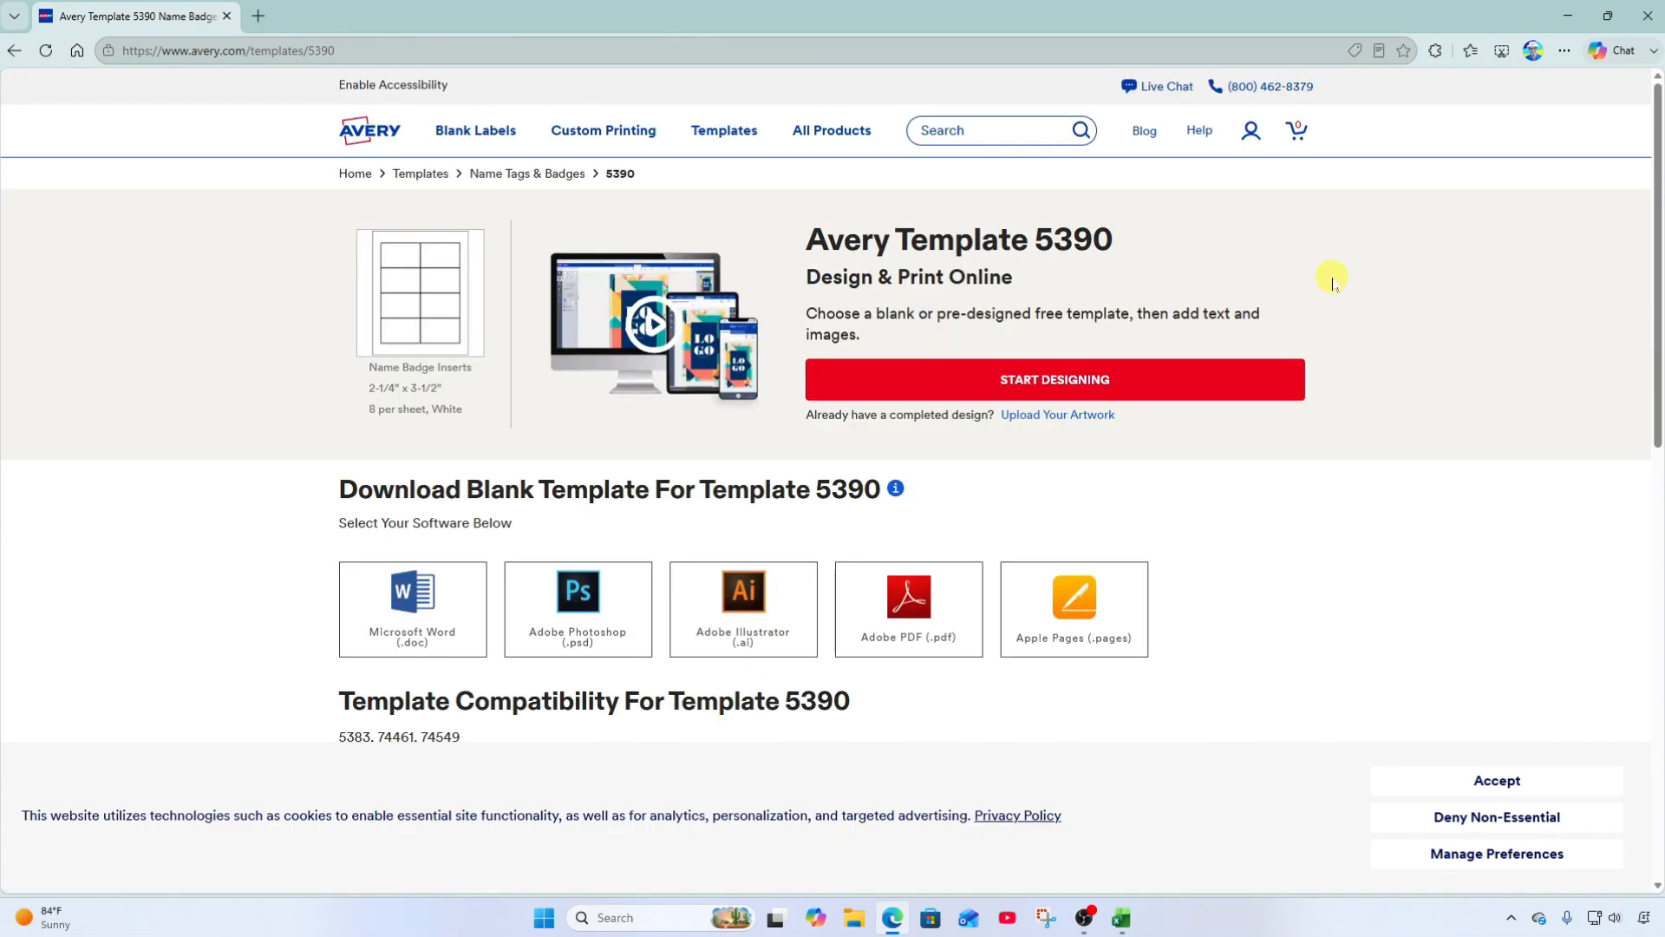
click(1139, 386)
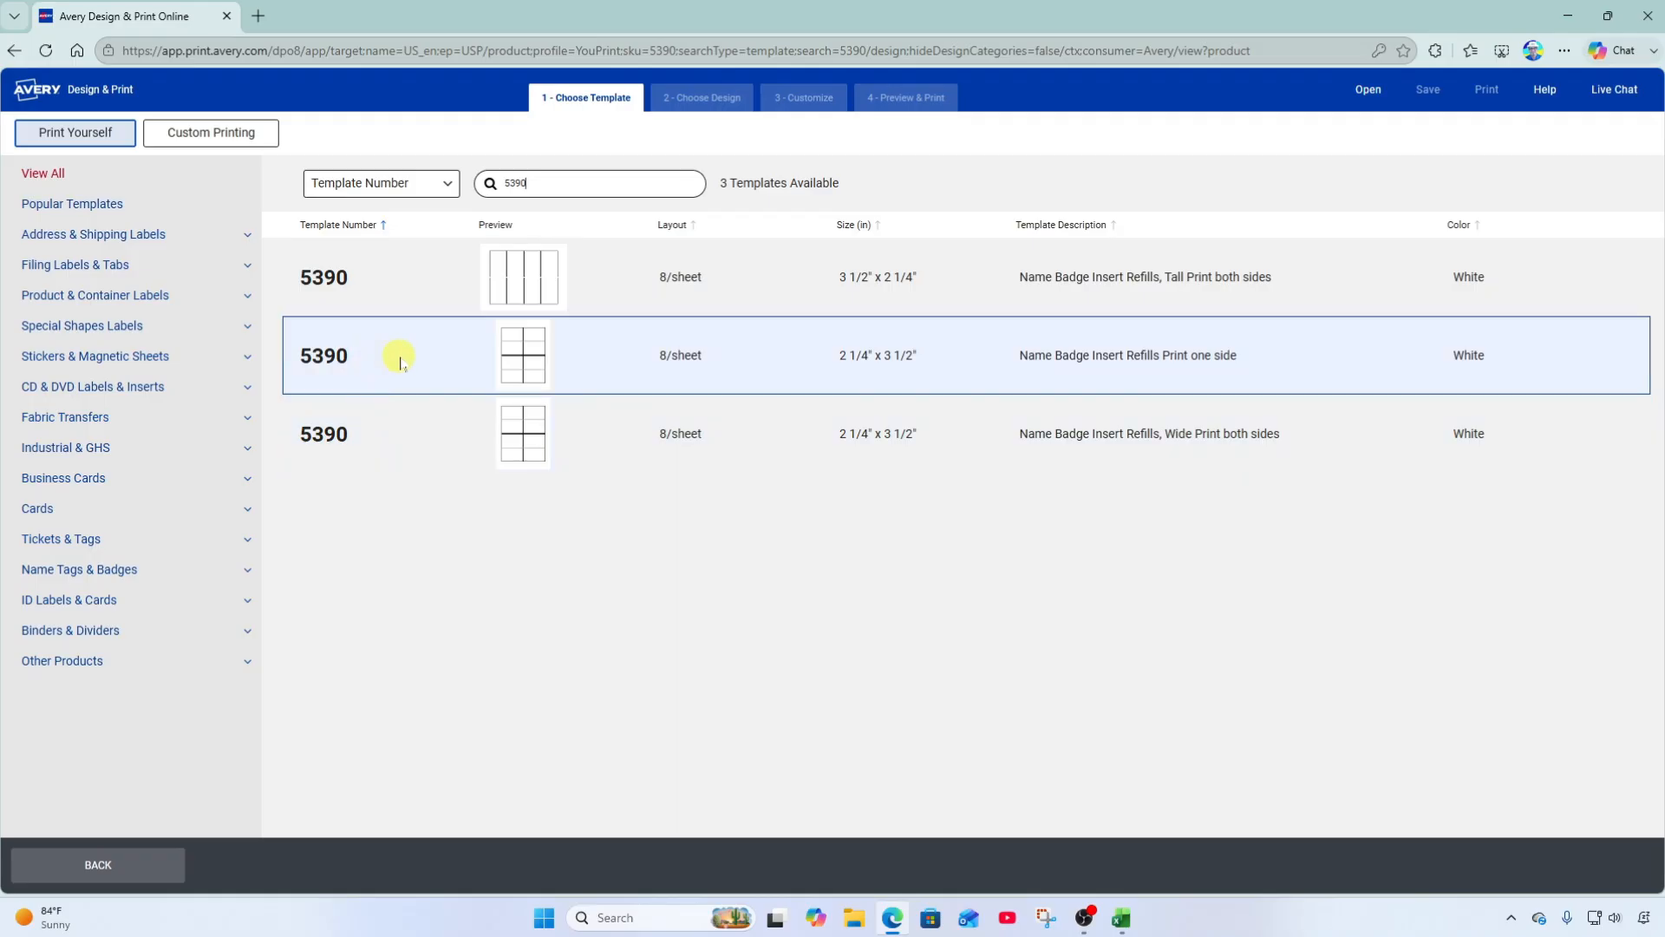
Select the 5390 Name Badge Insert Refills template that prints on one side.
click(518, 363)
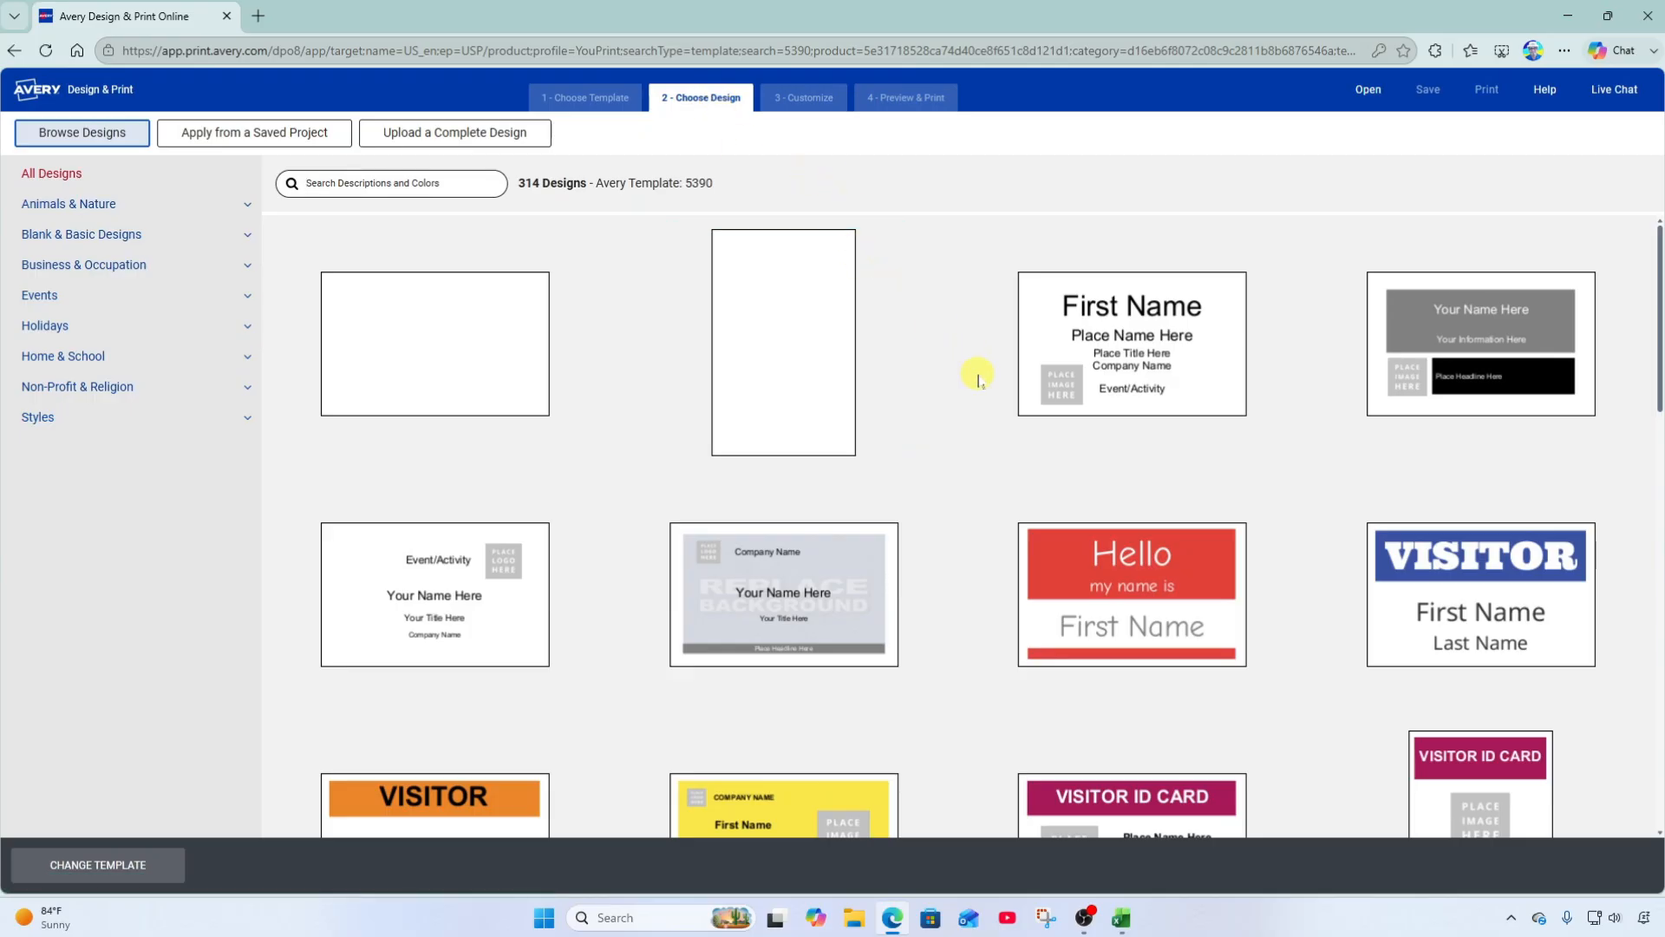
Browse the 314 designs for 5390 and choose the blank design.
scroll(979, 380, down, 3)
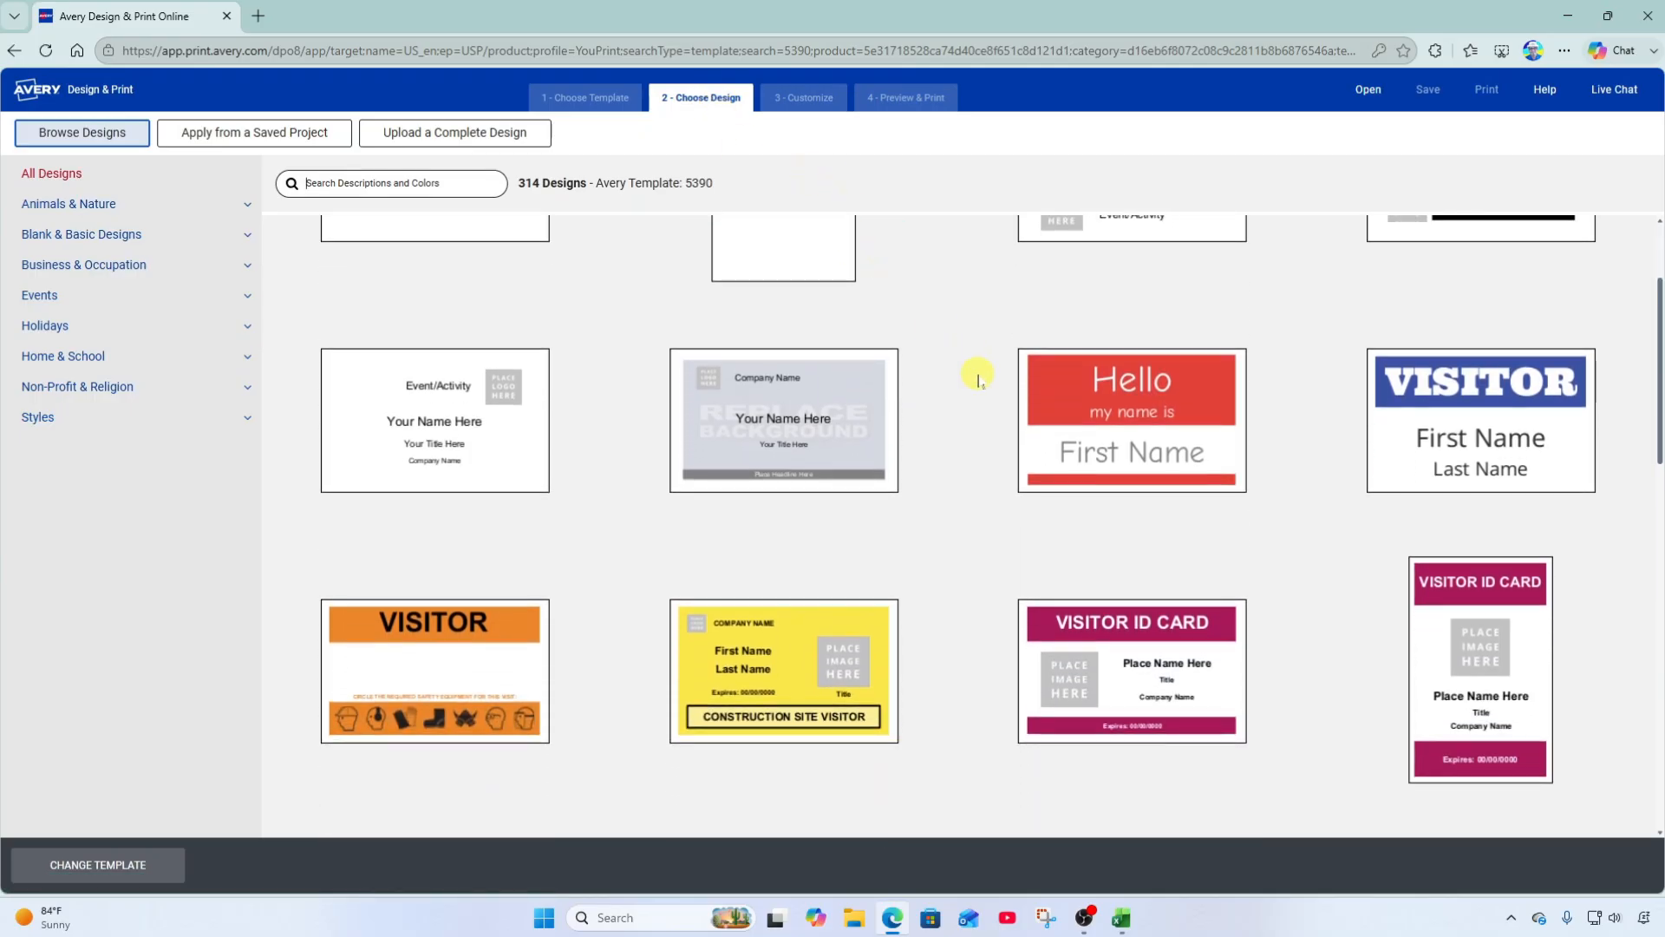
scroll(979, 380, down, 3)
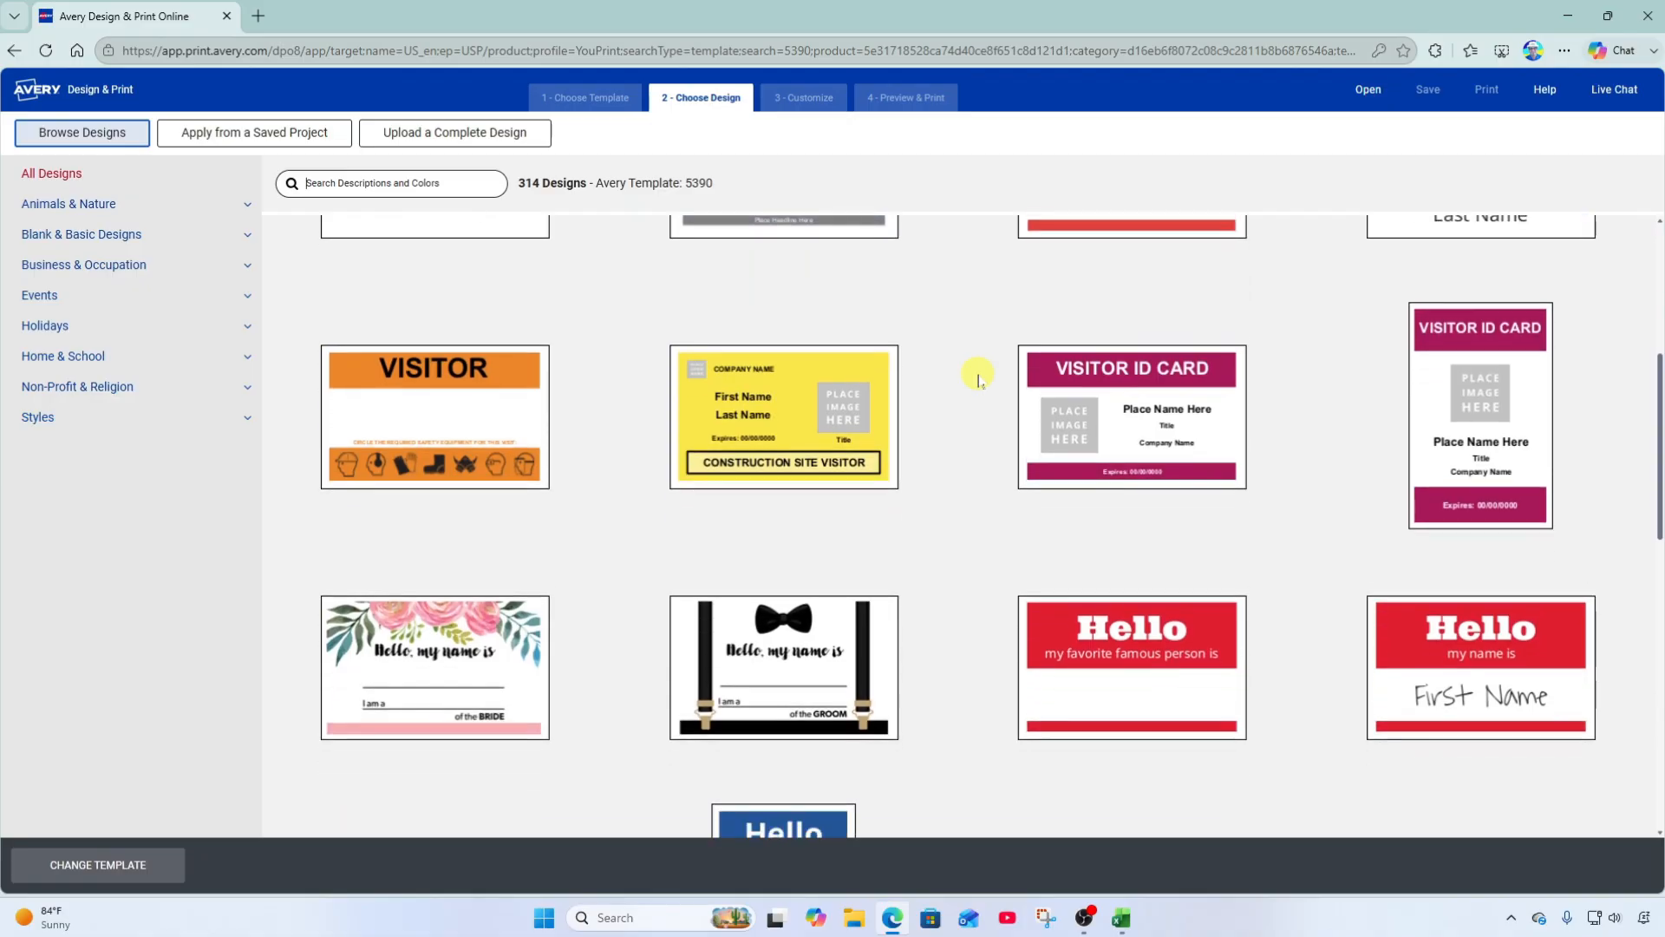
scroll(978, 380, down, 3)
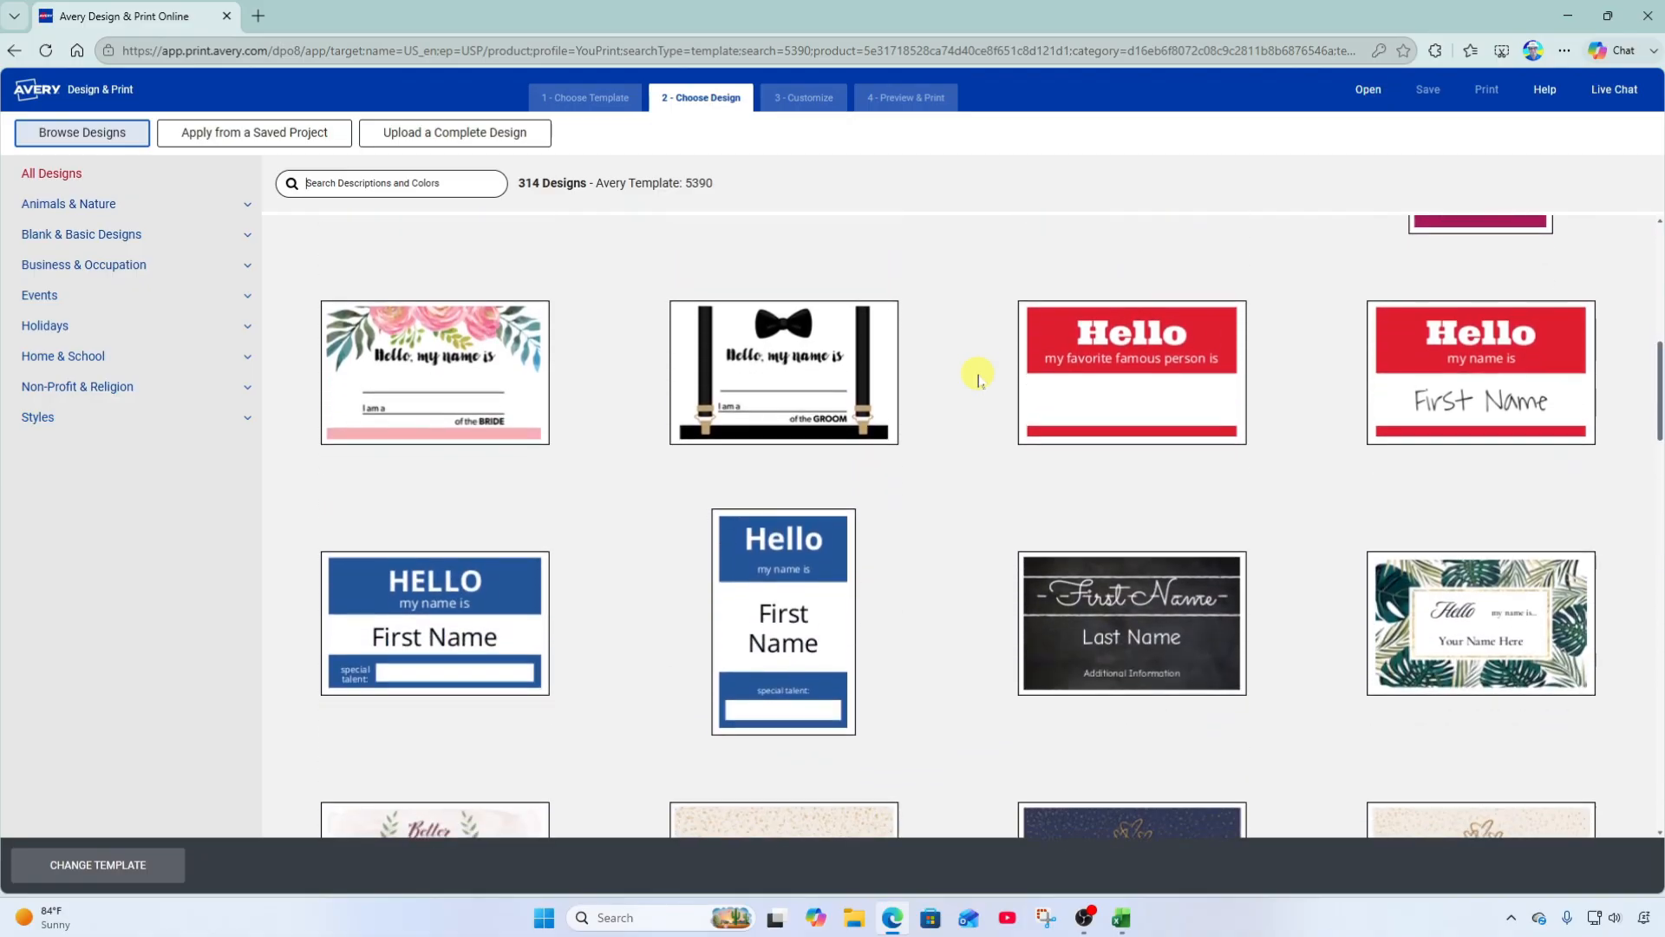
scroll(978, 380, up, 9)
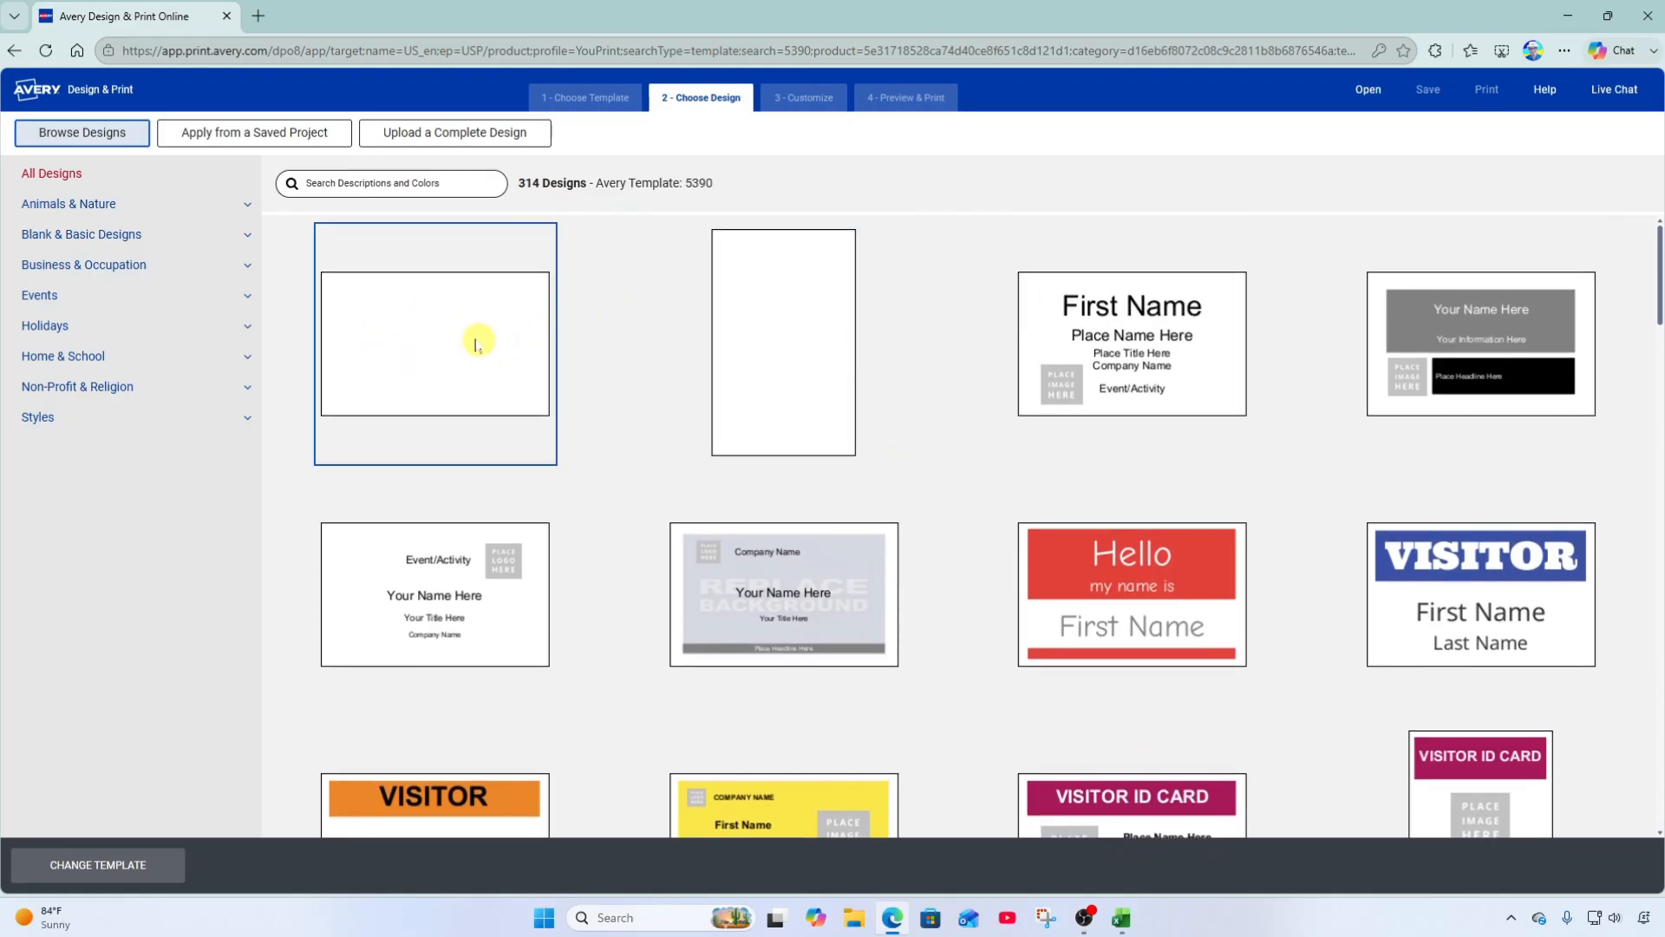
click(412, 343)
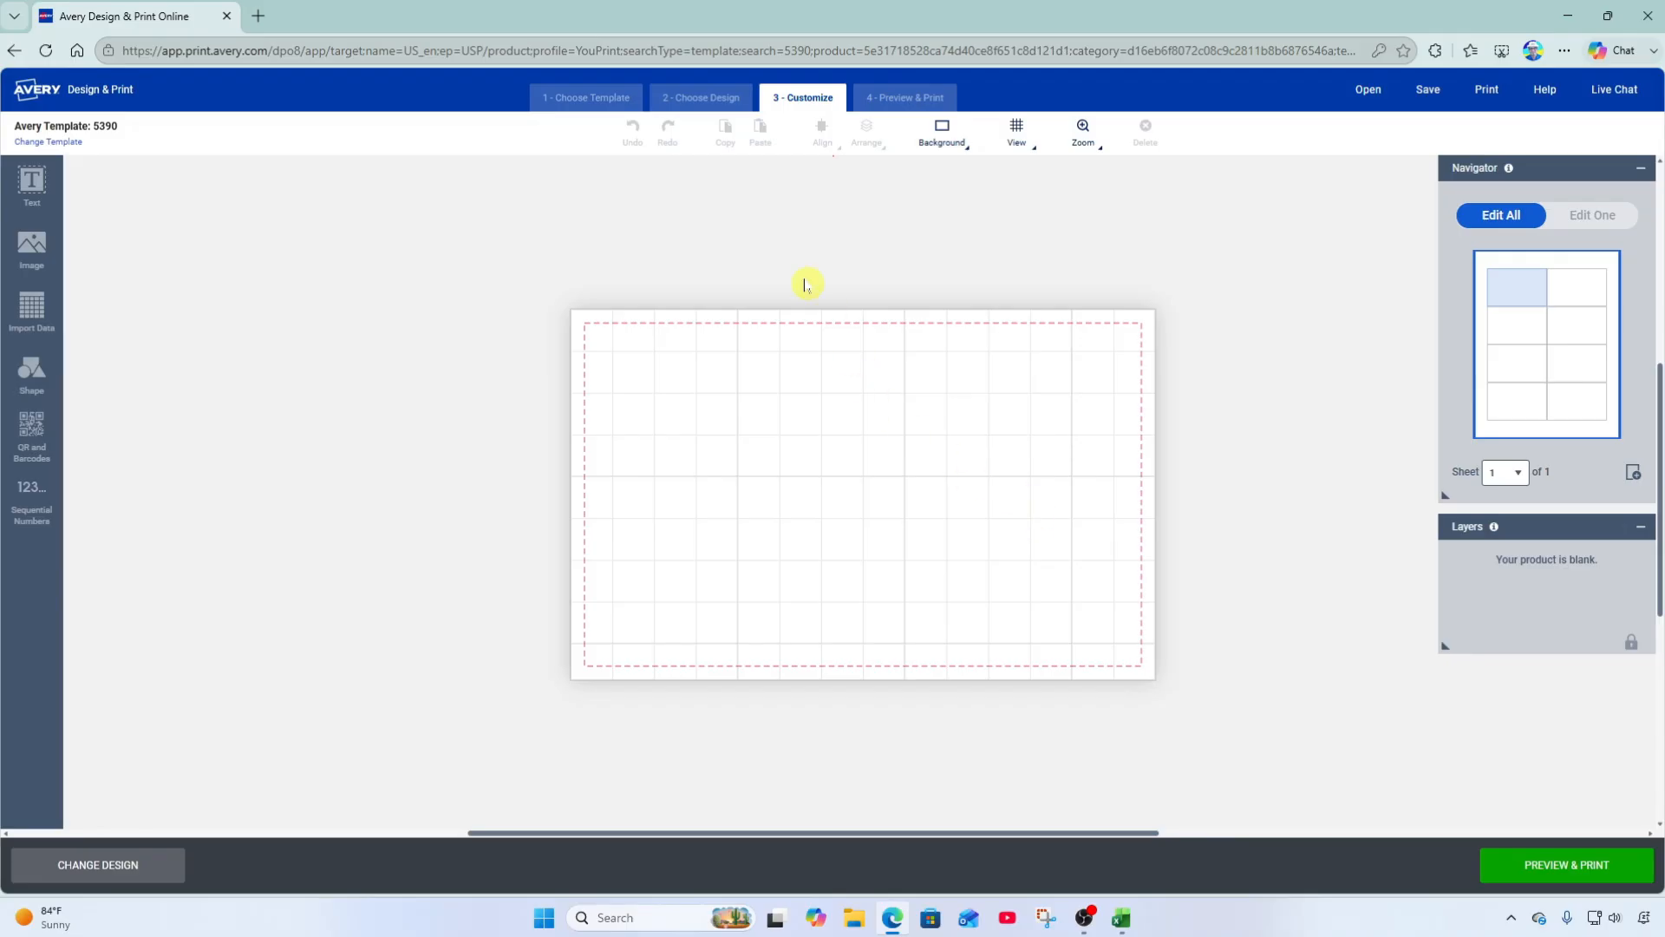
Review the Background and View options, then zoom in on the blank badge canvas.
click(958, 153)
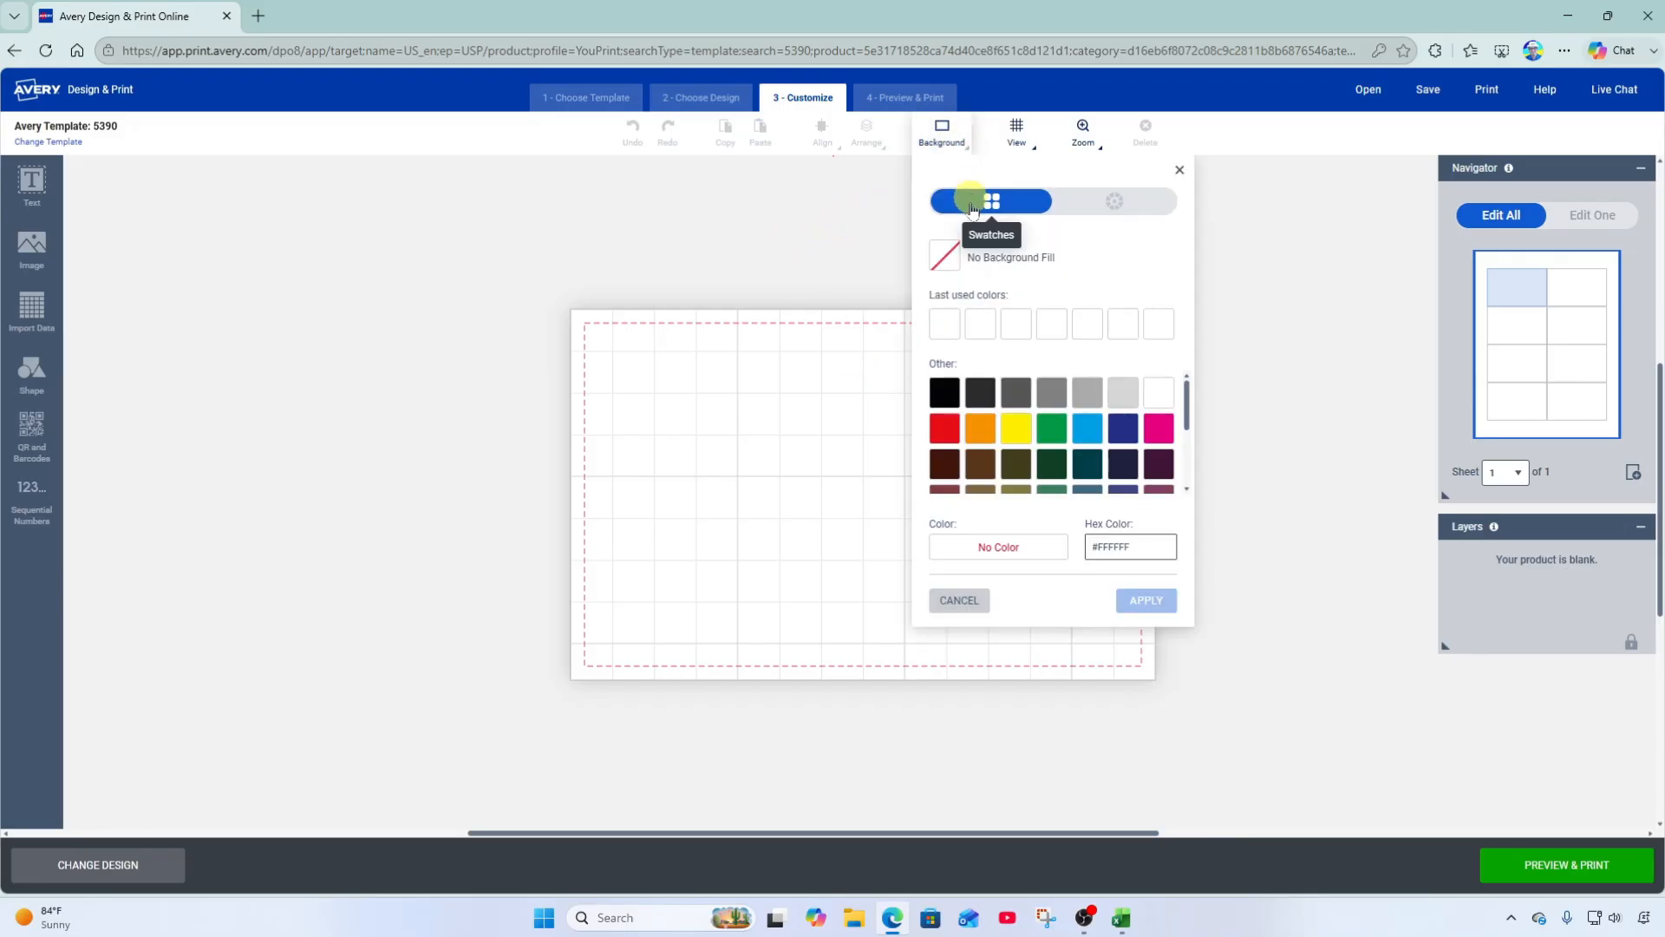
click(1032, 149)
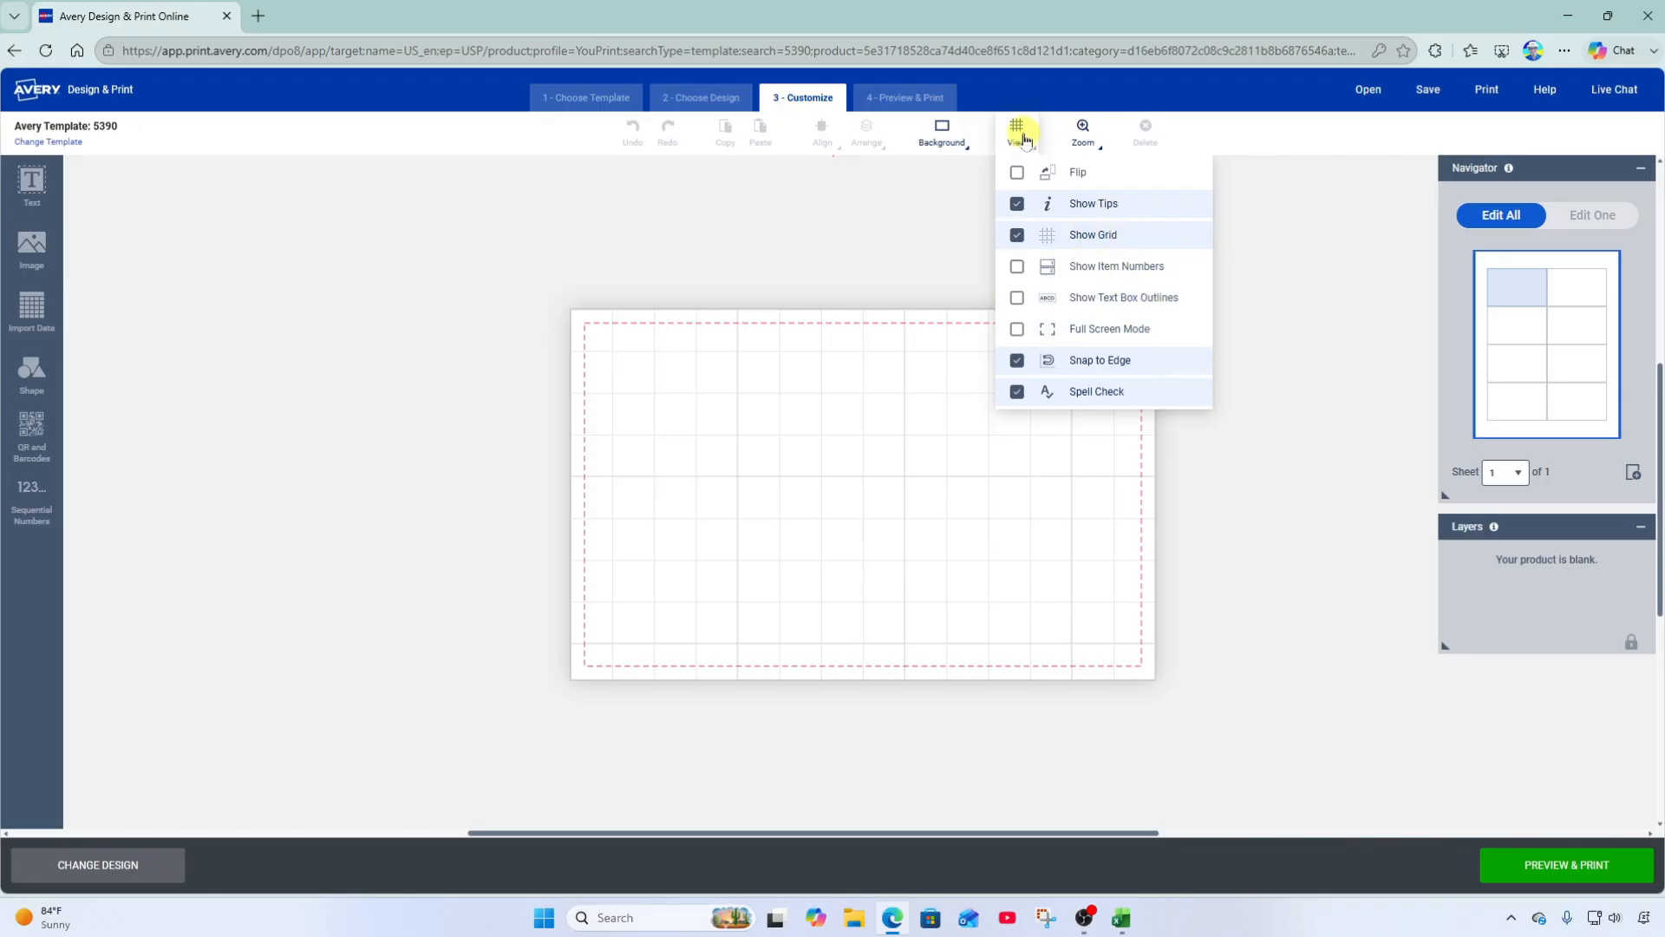
click(1085, 134)
drag(1138, 189, 1156, 193)
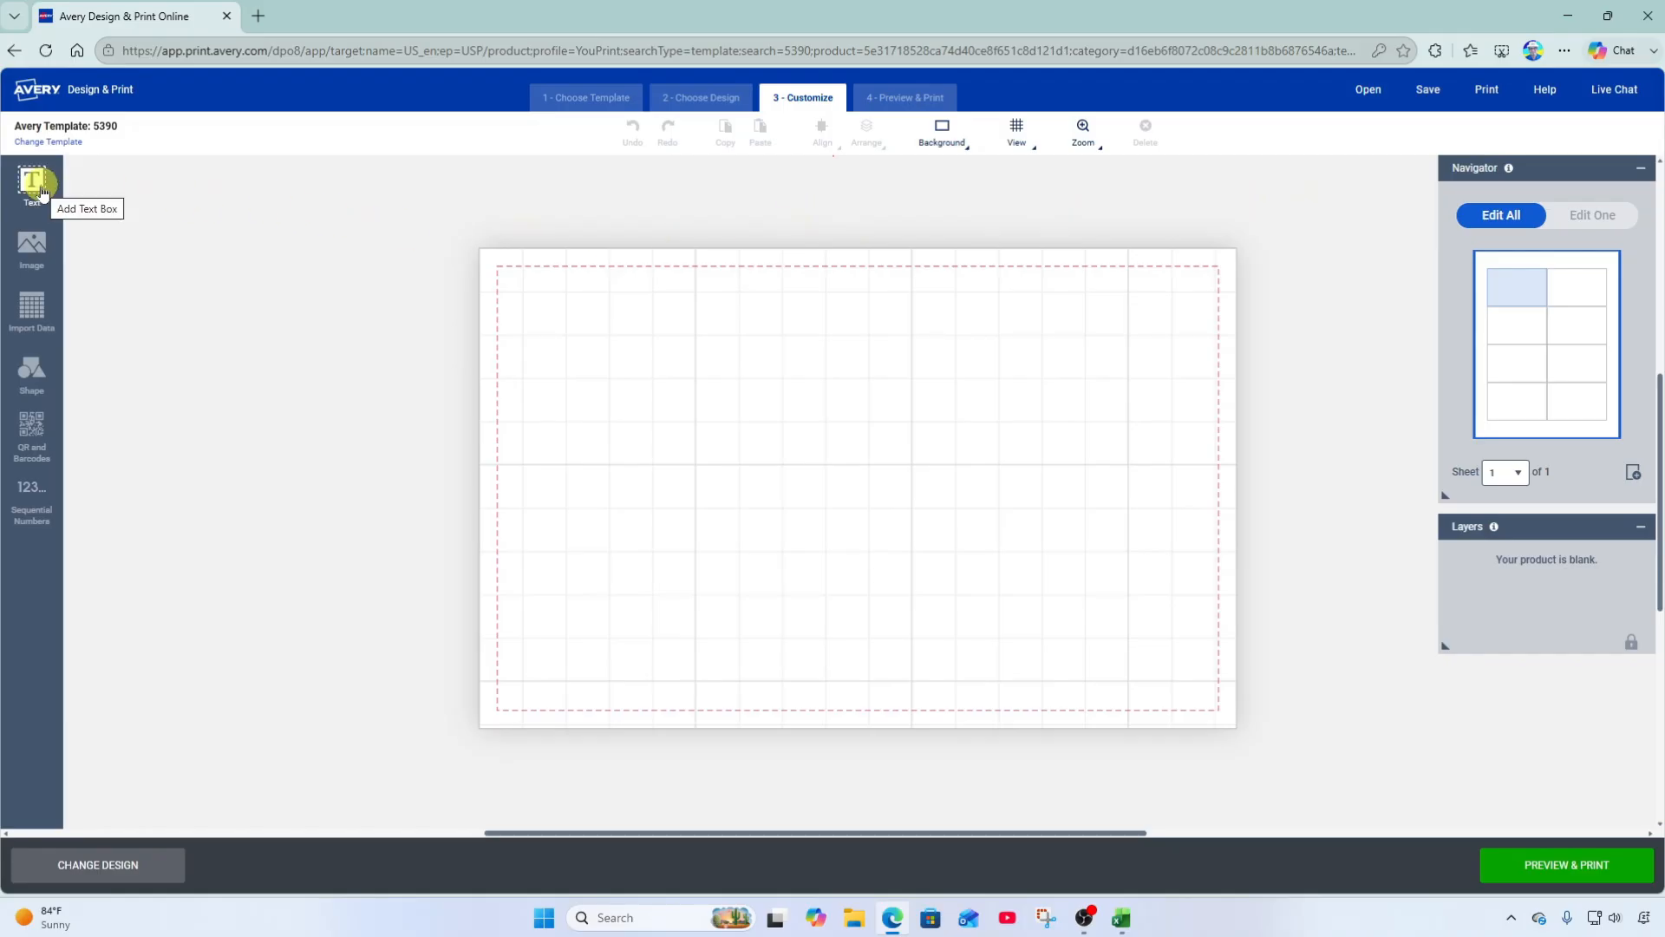
click(36, 191)
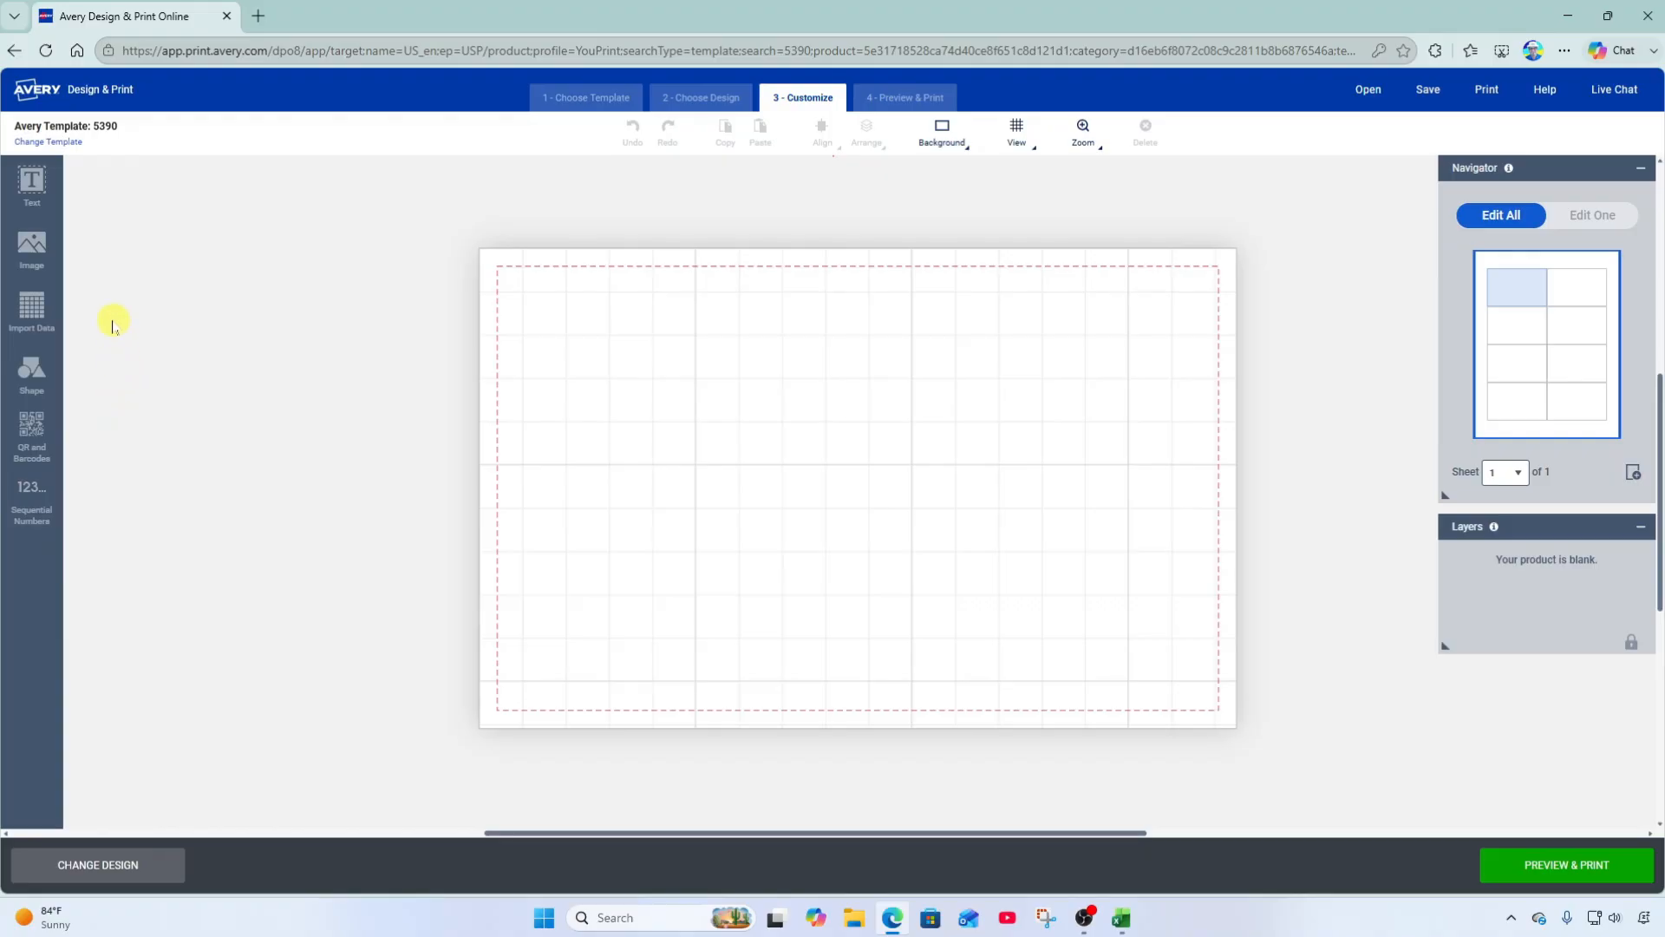
Upload school of rock logo.png and add it to the badge as Image 1.
click(37, 251)
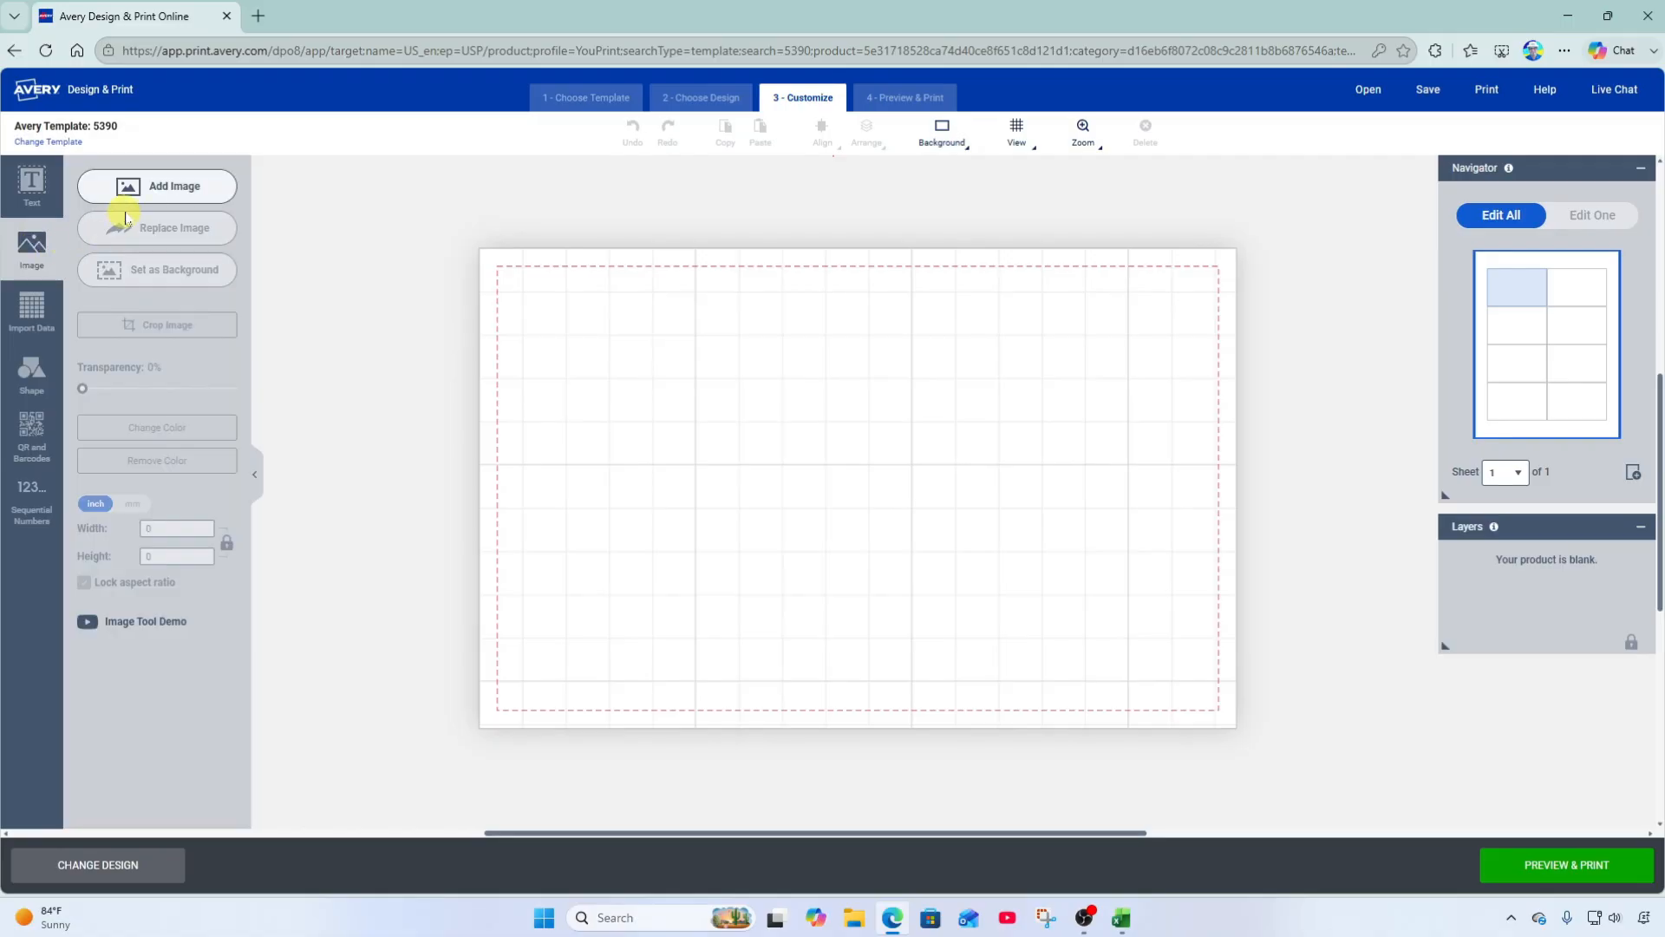
click(207, 193)
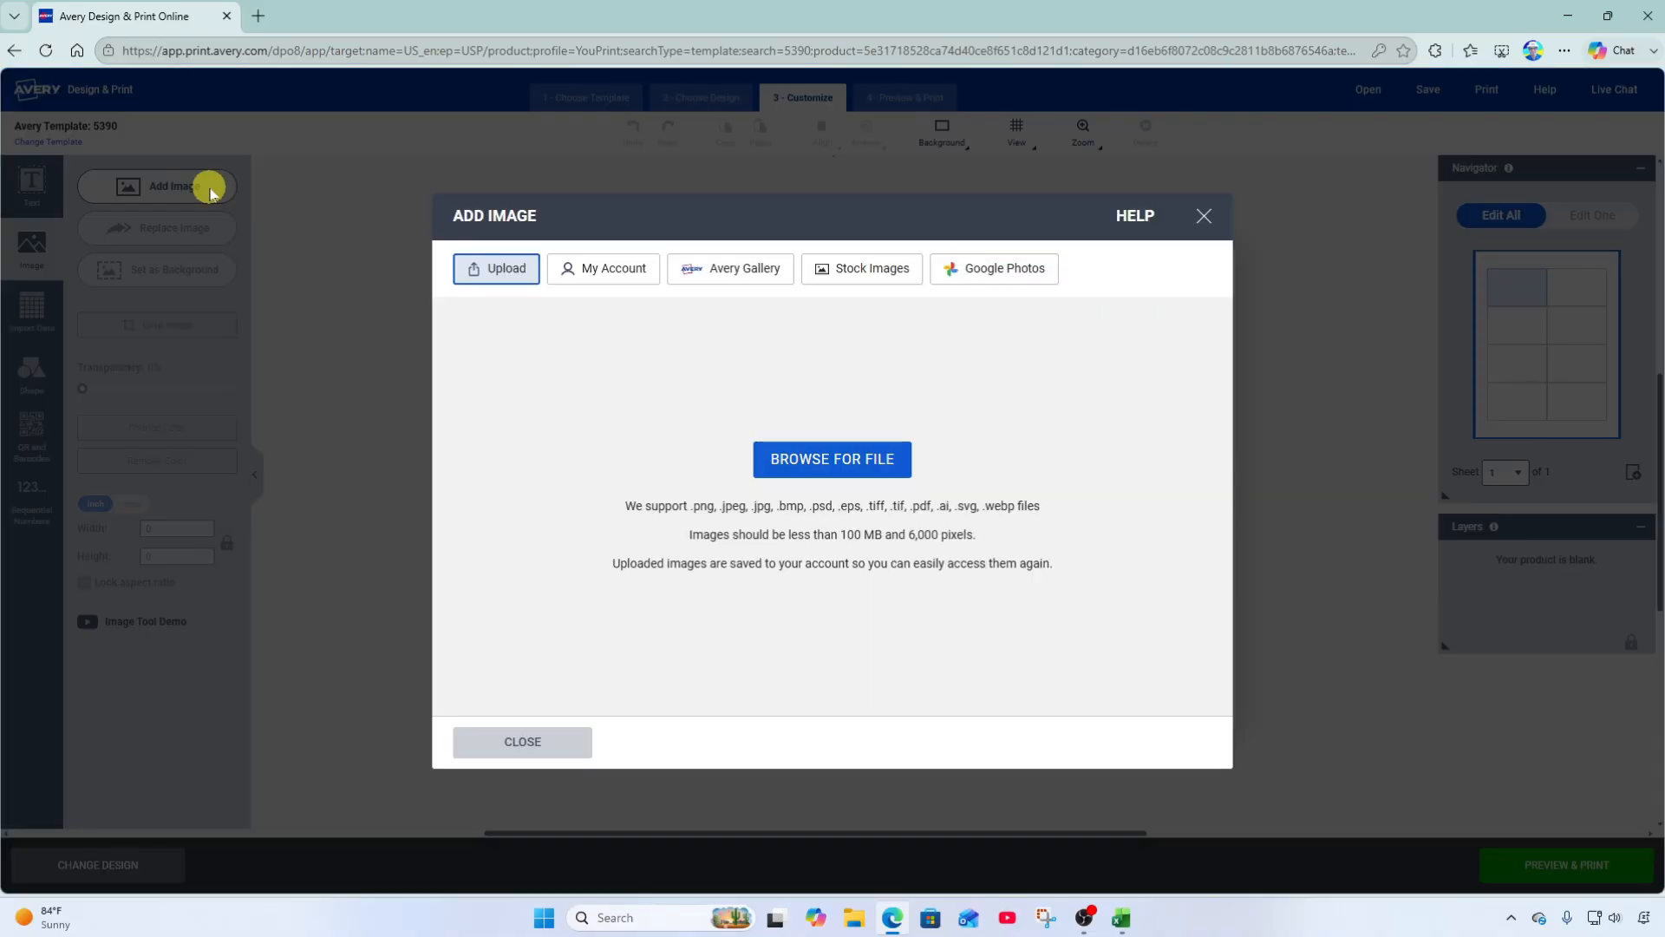
click(841, 466)
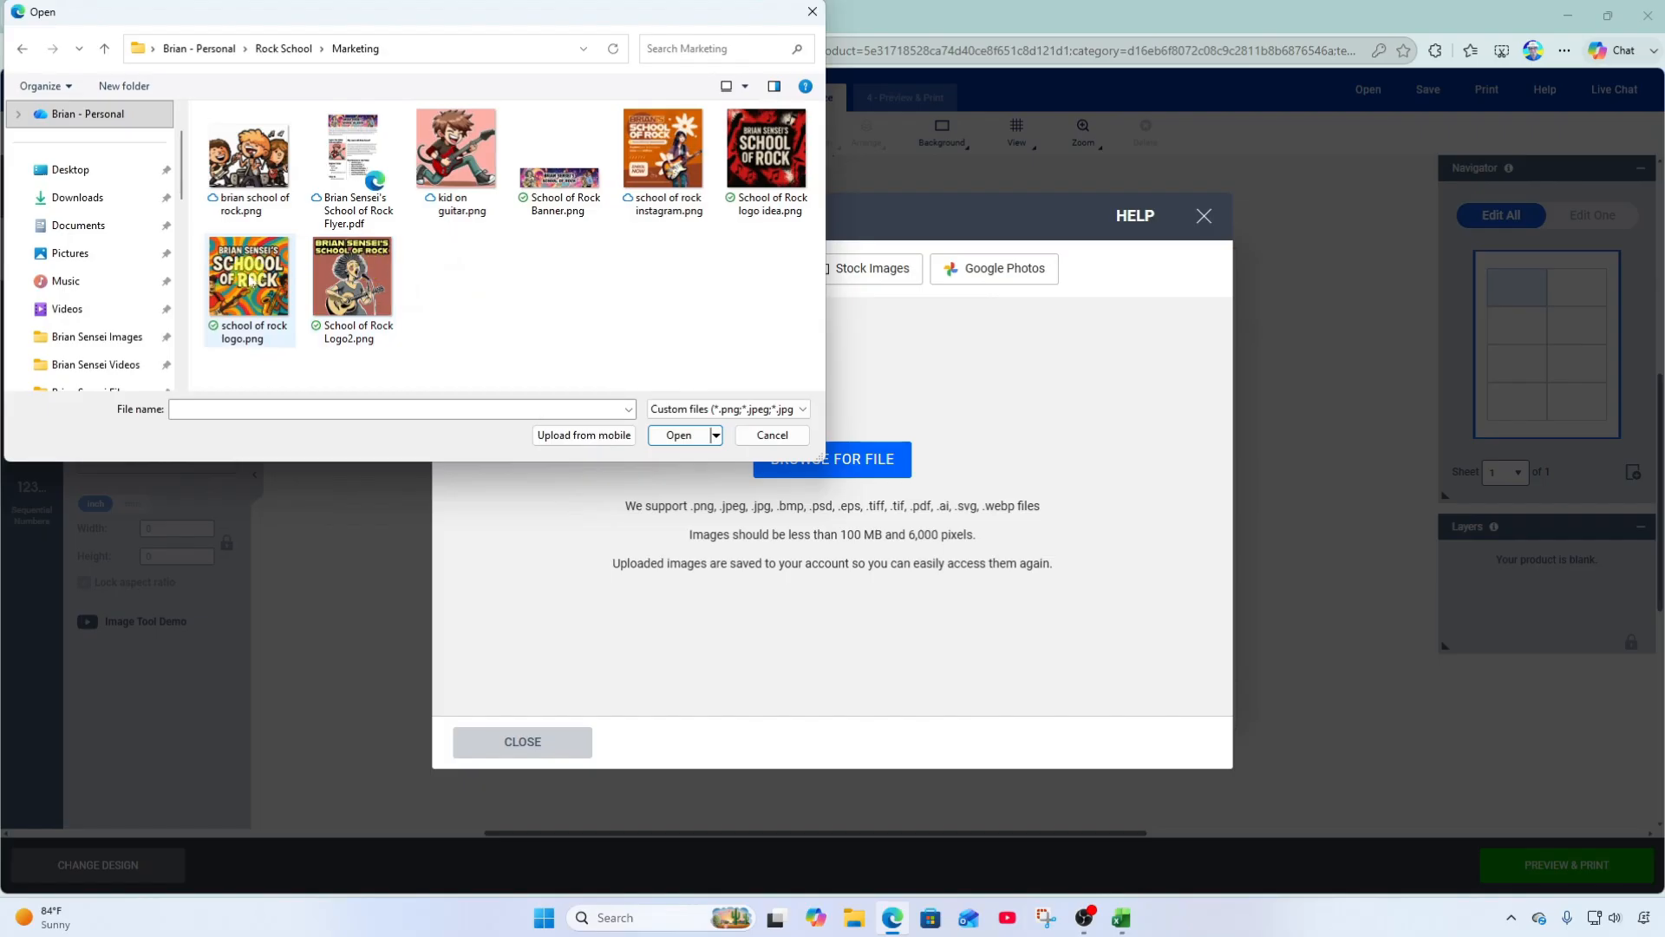
click(249, 282)
click(682, 436)
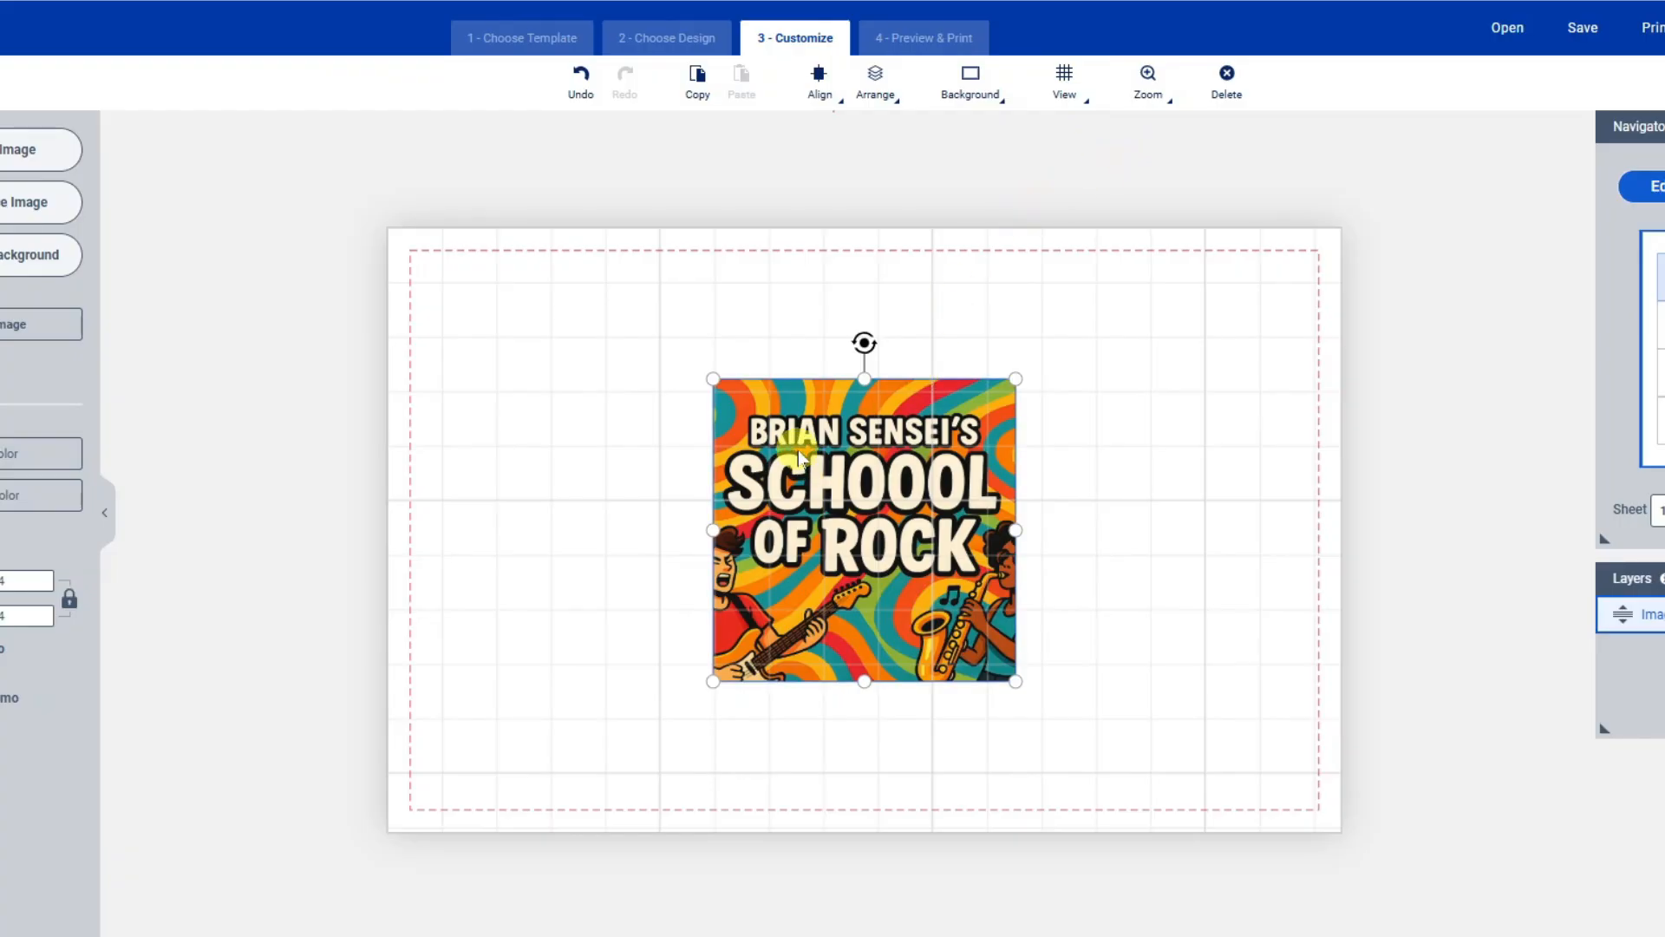
Crop the logo's bottom to 1.1094 × 0.7627 inches and move it to the badge's top centre.
drag(821, 425, 824, 542)
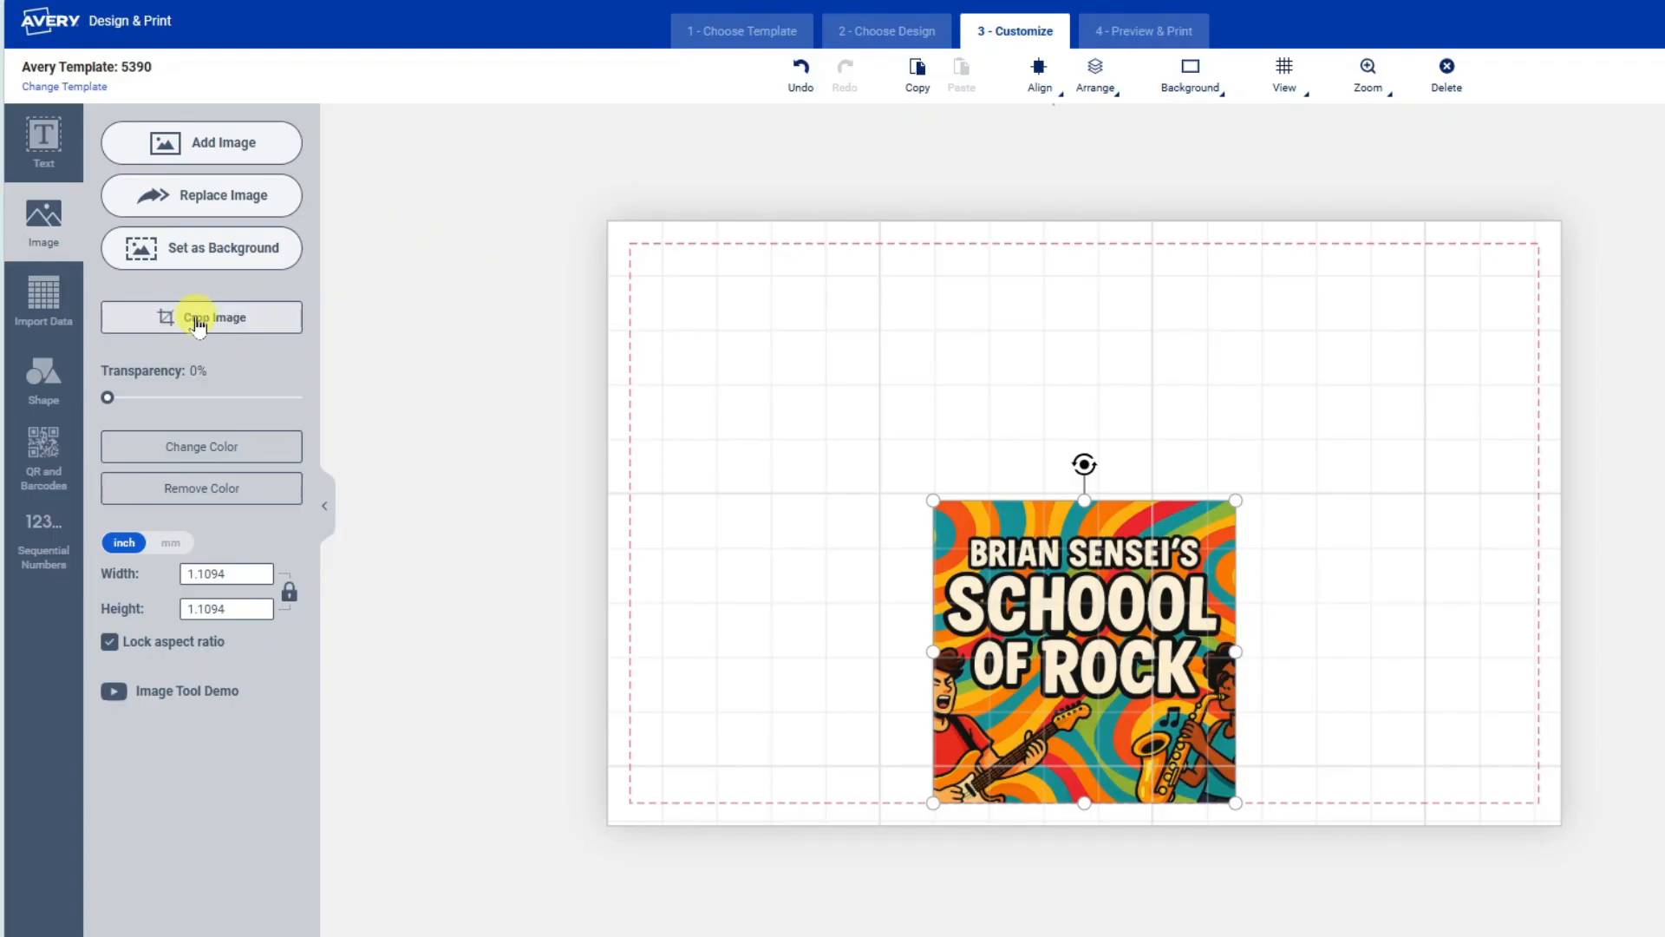
click(252, 324)
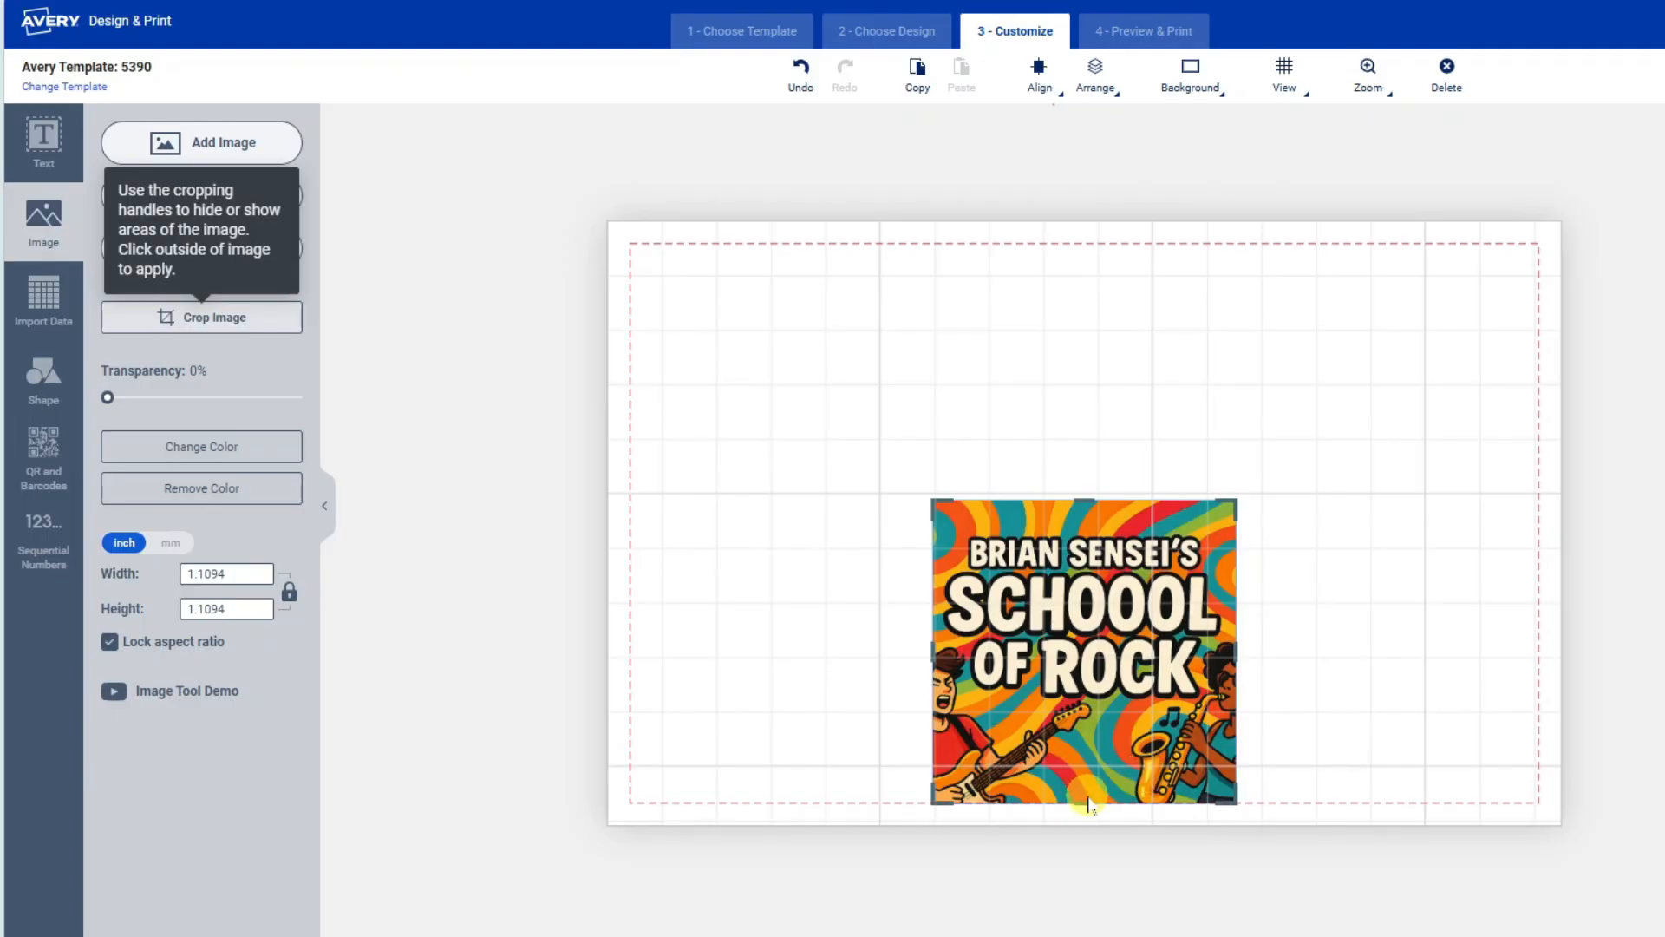
click(1104, 713)
click(1086, 498)
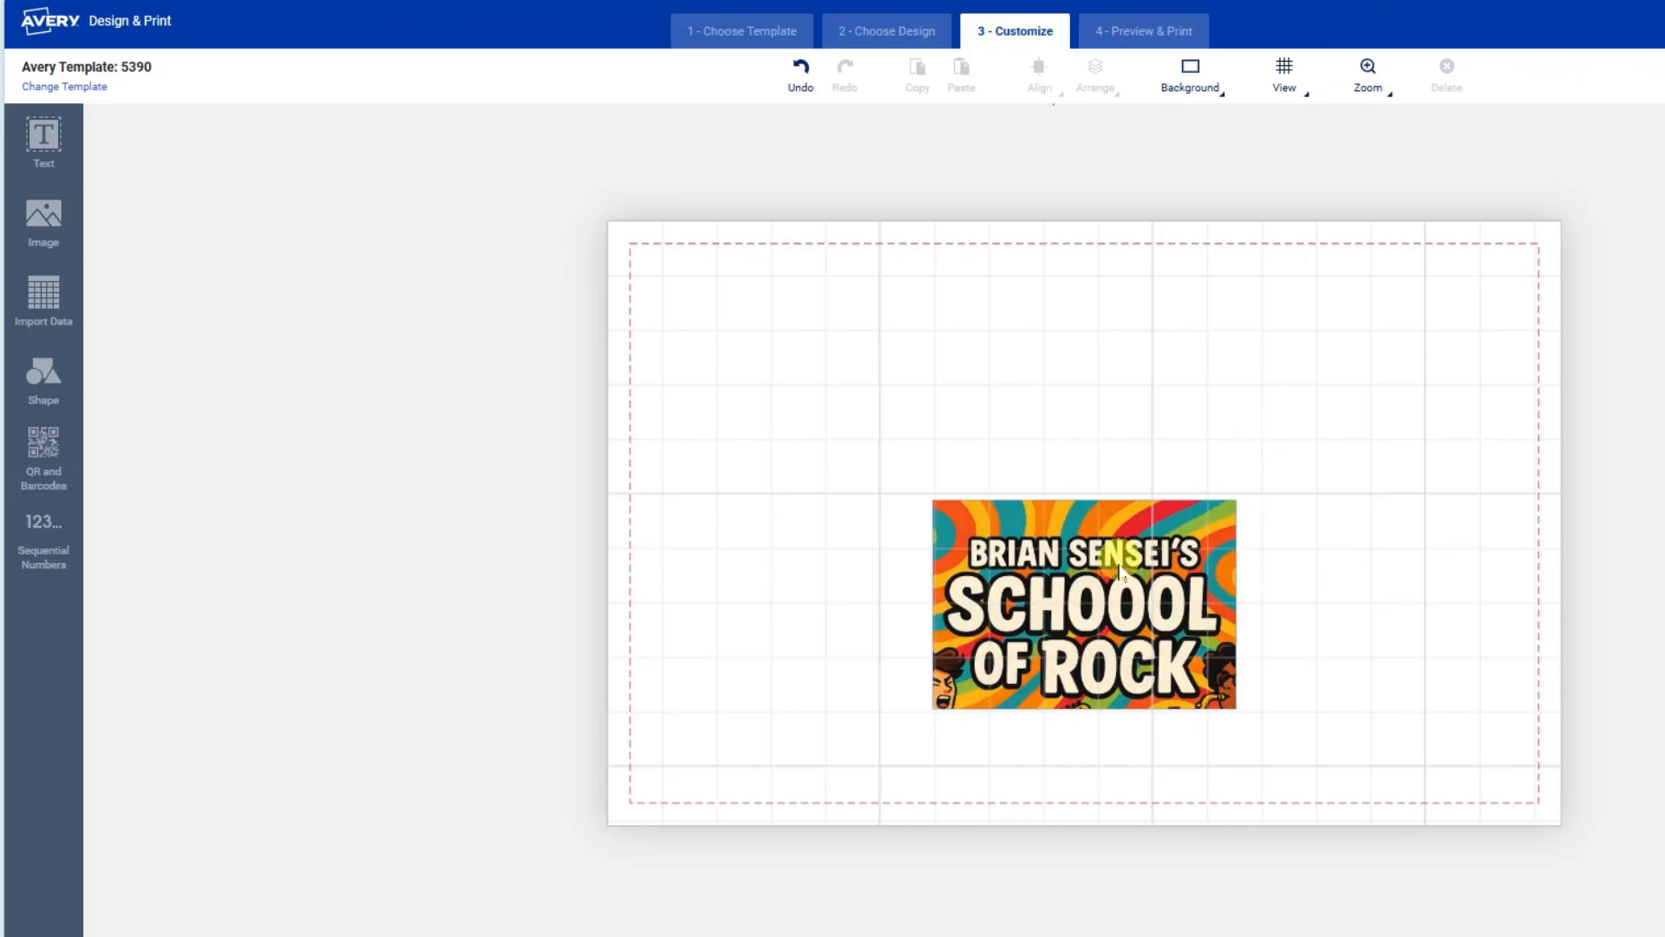
drag(1115, 577, 1117, 436)
drag(1118, 371, 1110, 339)
click(535, 326)
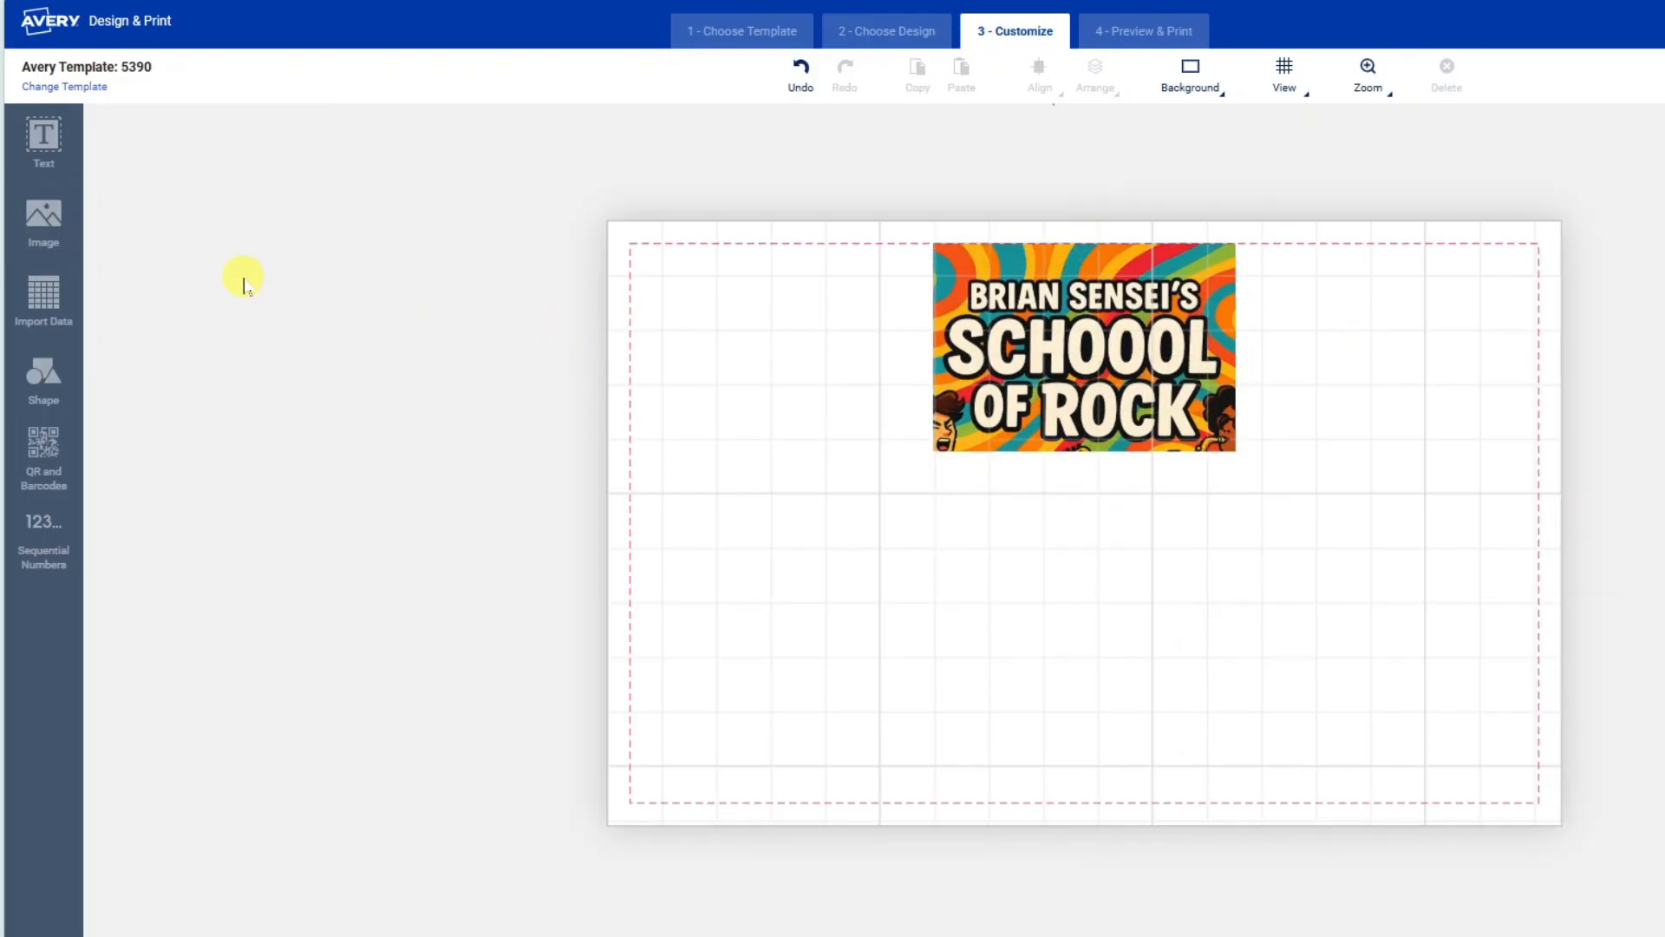
Import Rock School Student and Instructor list.xlsx for mail merge, excluding the header row.
click(45, 301)
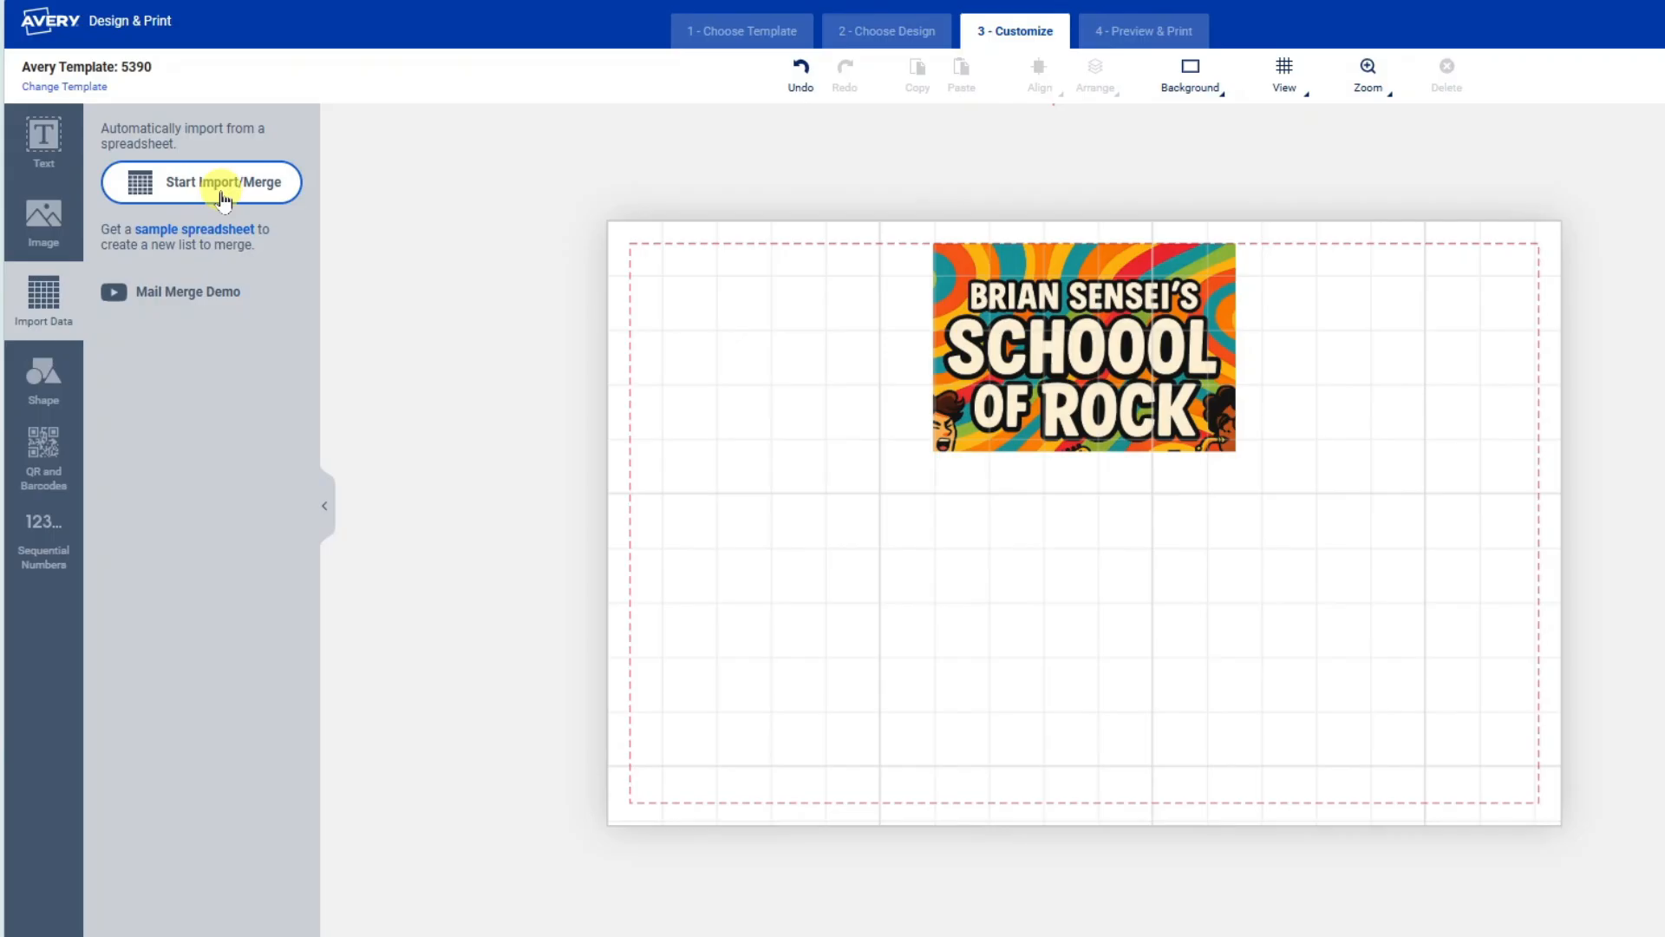
click(271, 184)
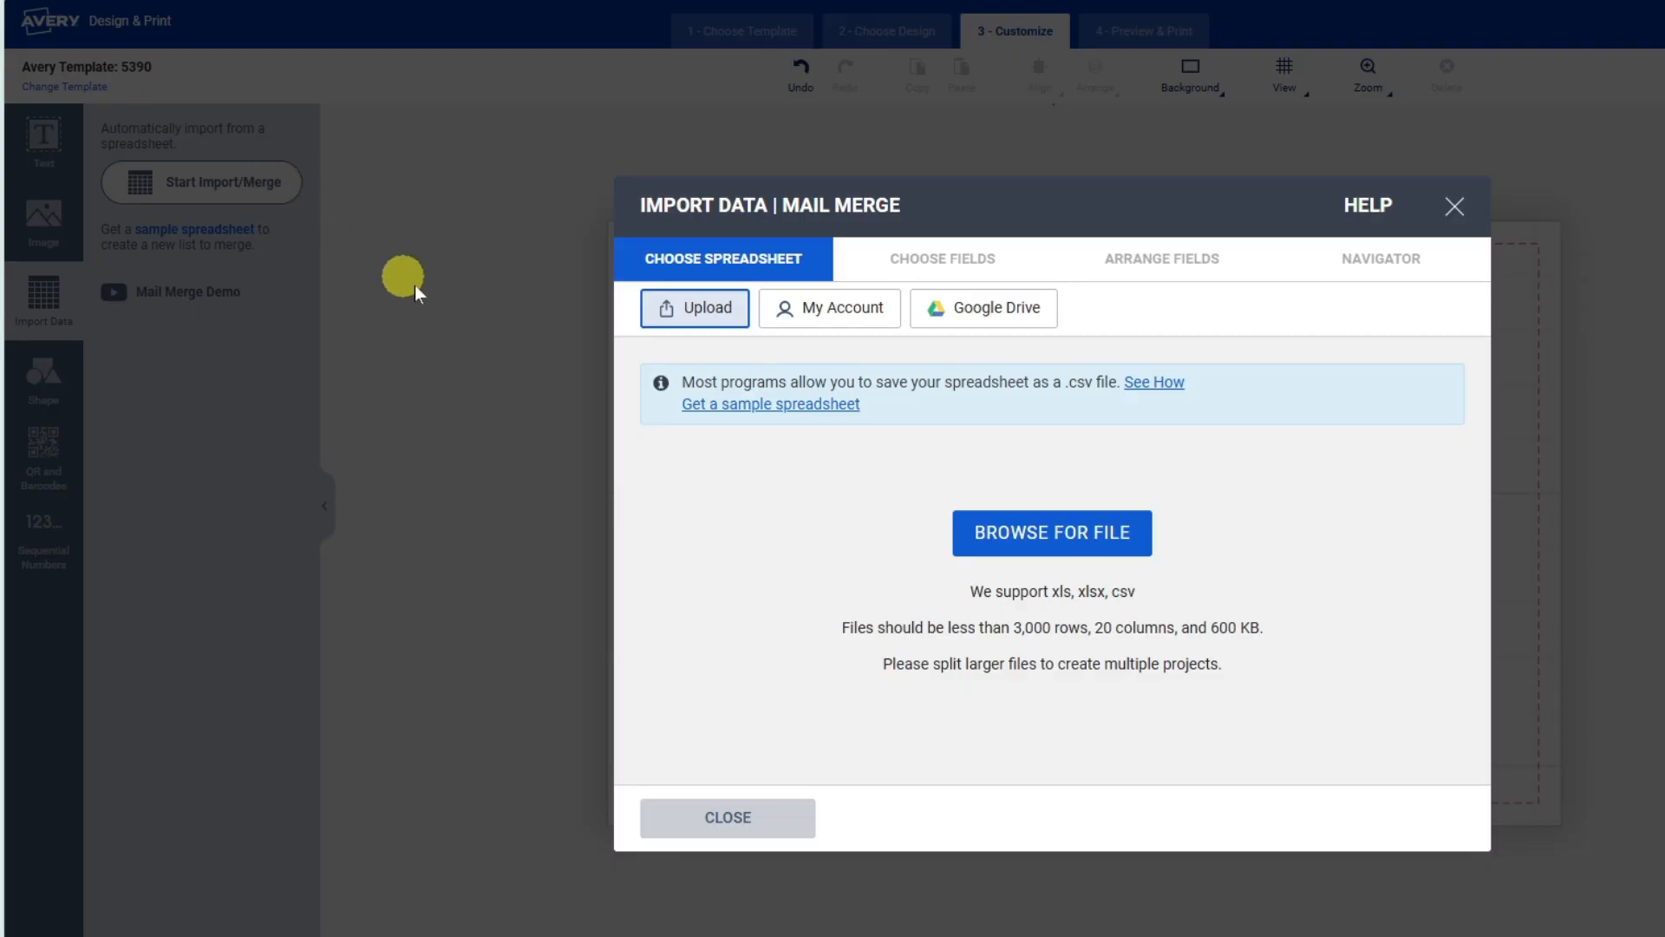
click(1059, 542)
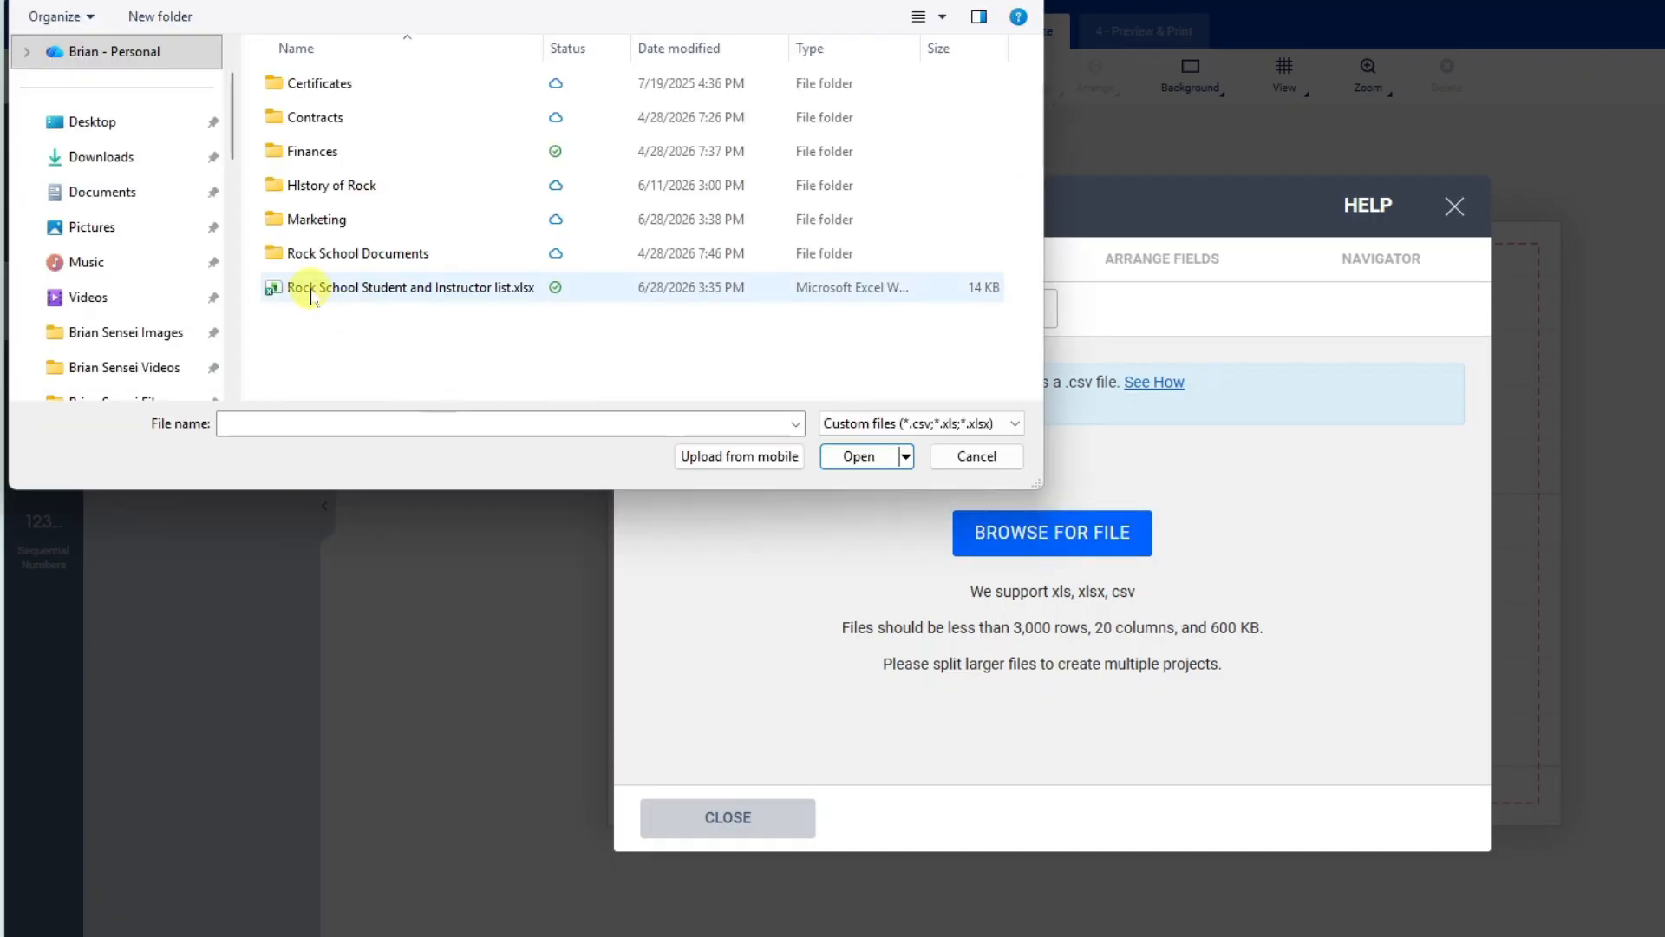
click(314, 289)
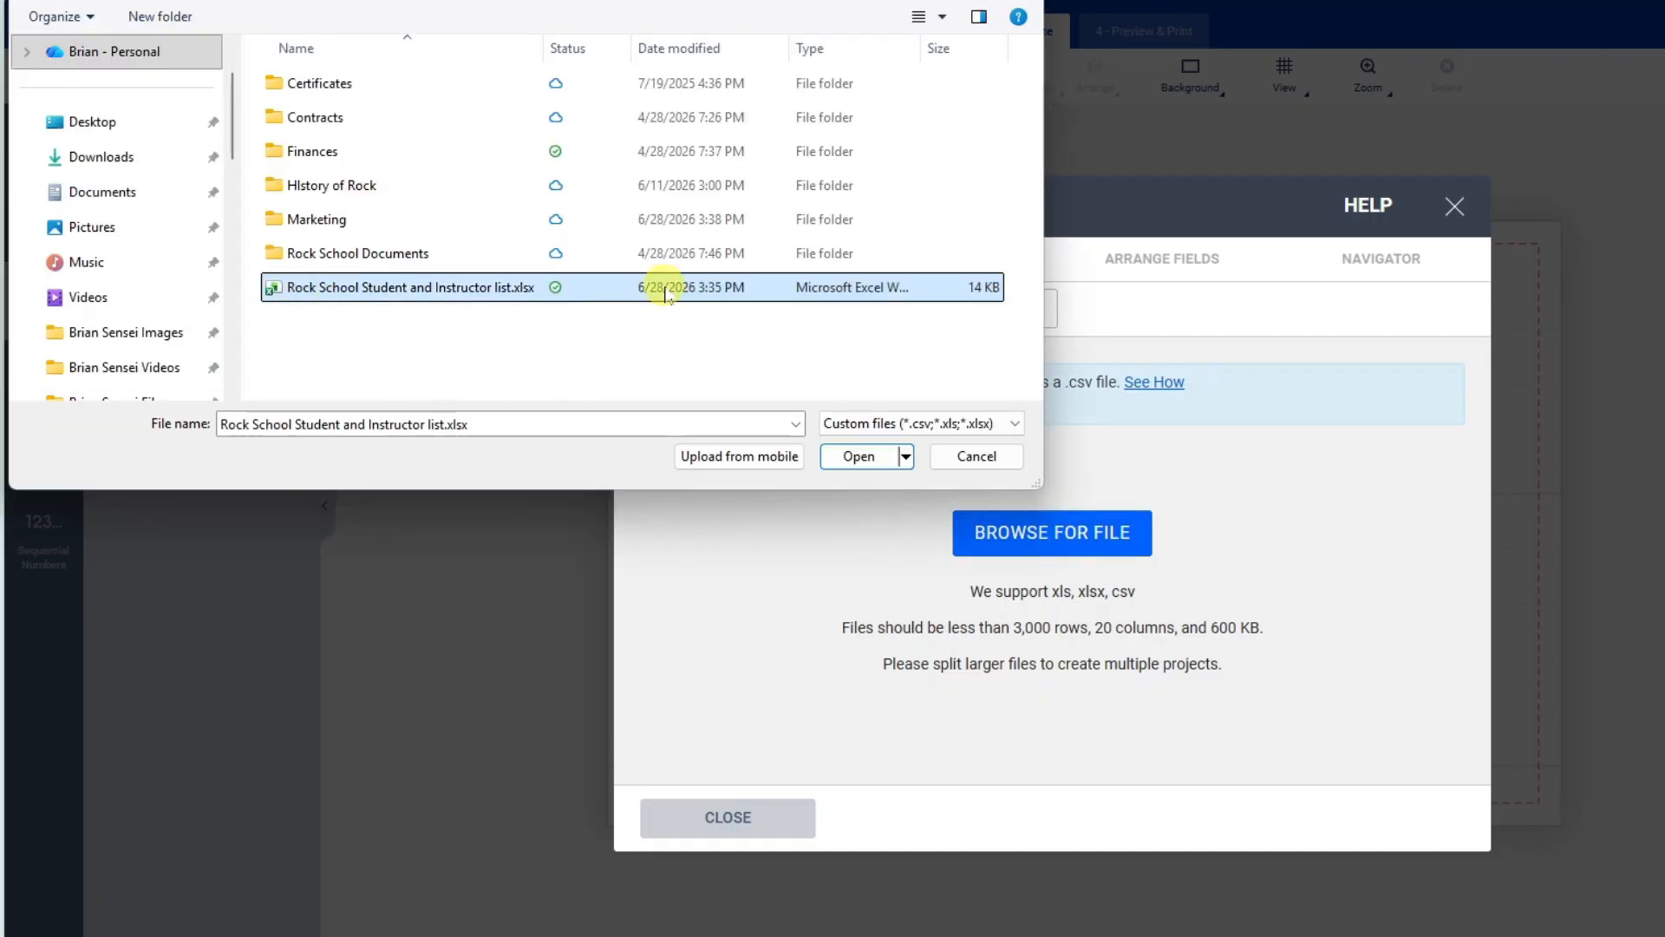
click(859, 456)
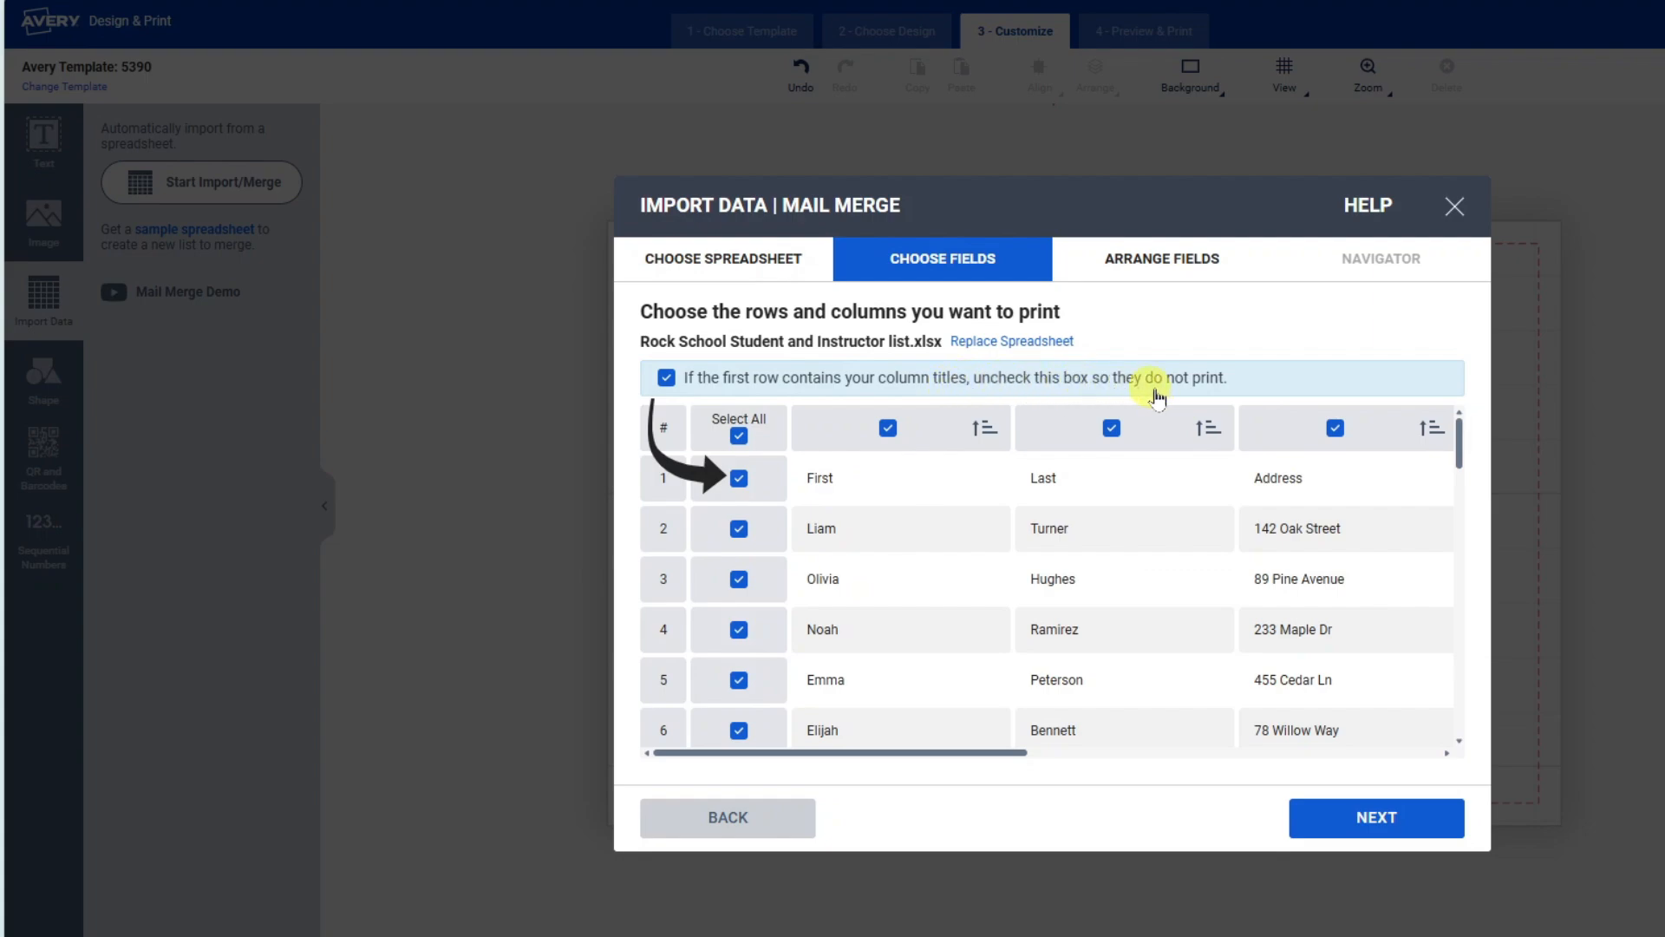
click(666, 379)
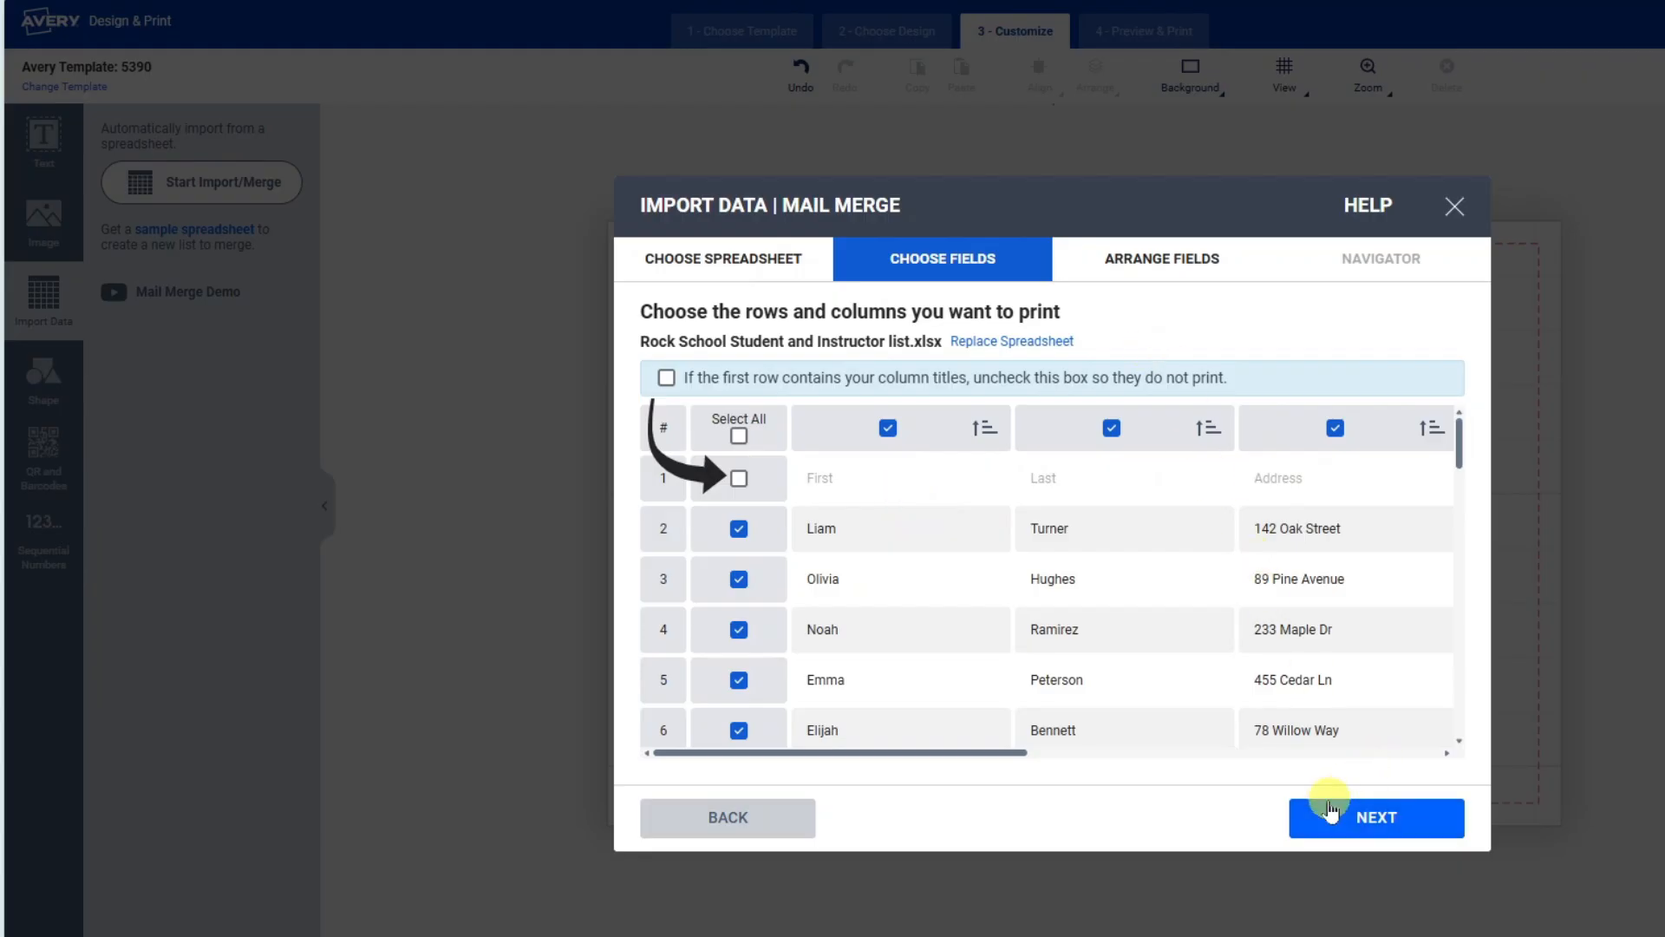
click(1409, 817)
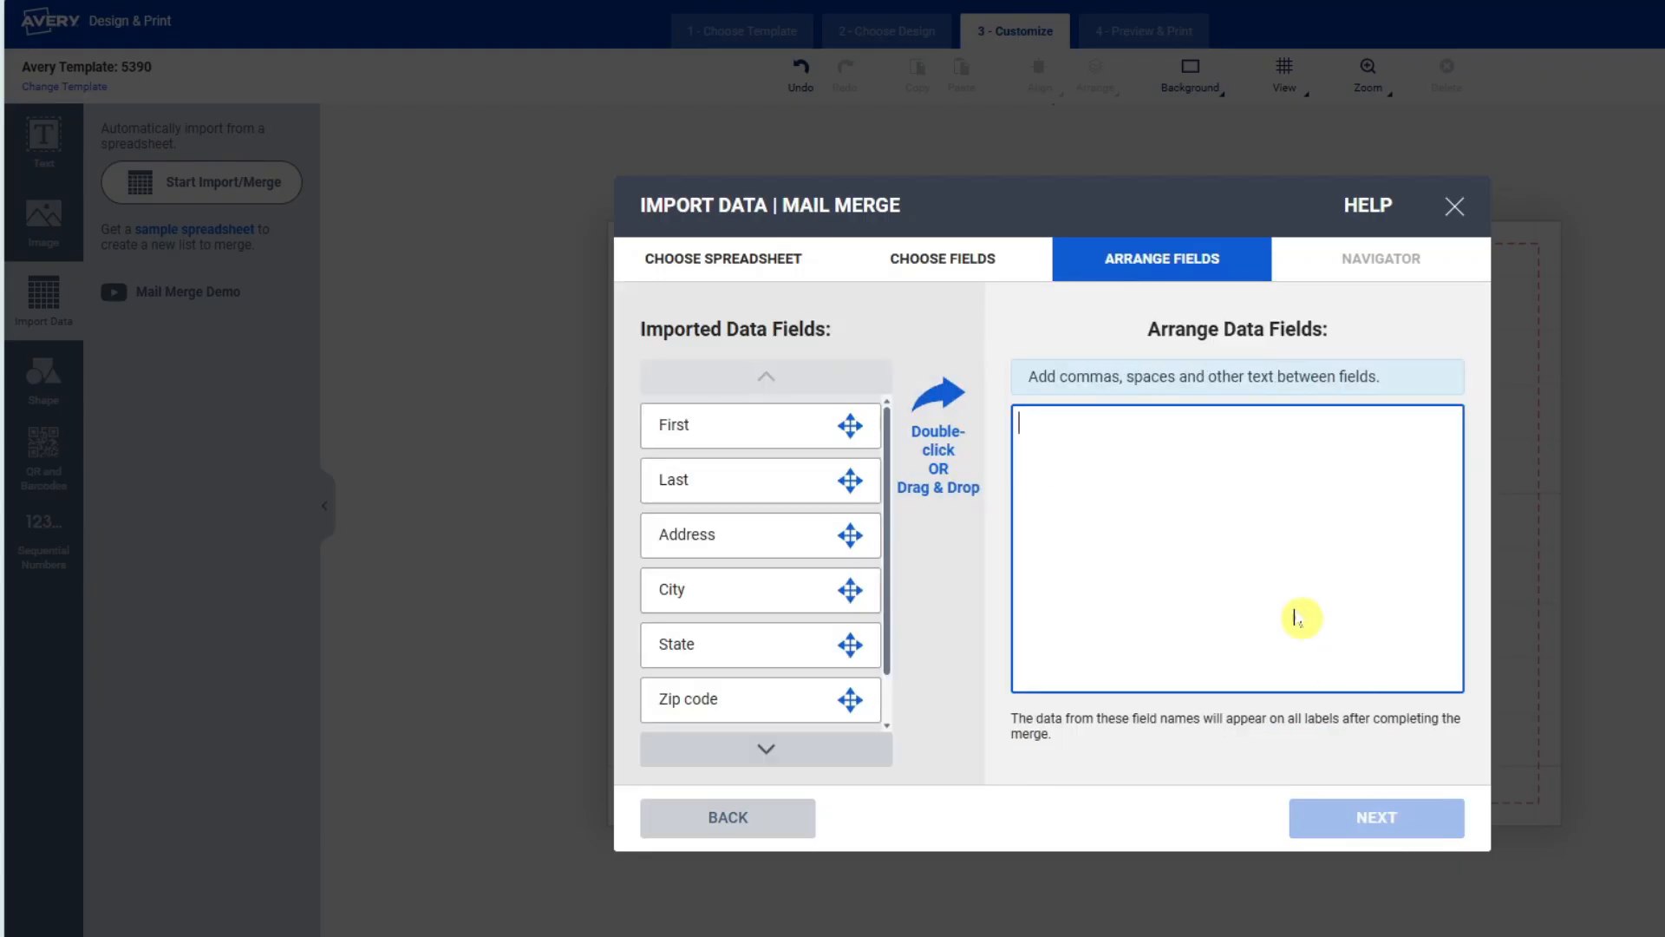
Arrange First and Last name on one line with Title below, then finish the merge.
click(1218, 512)
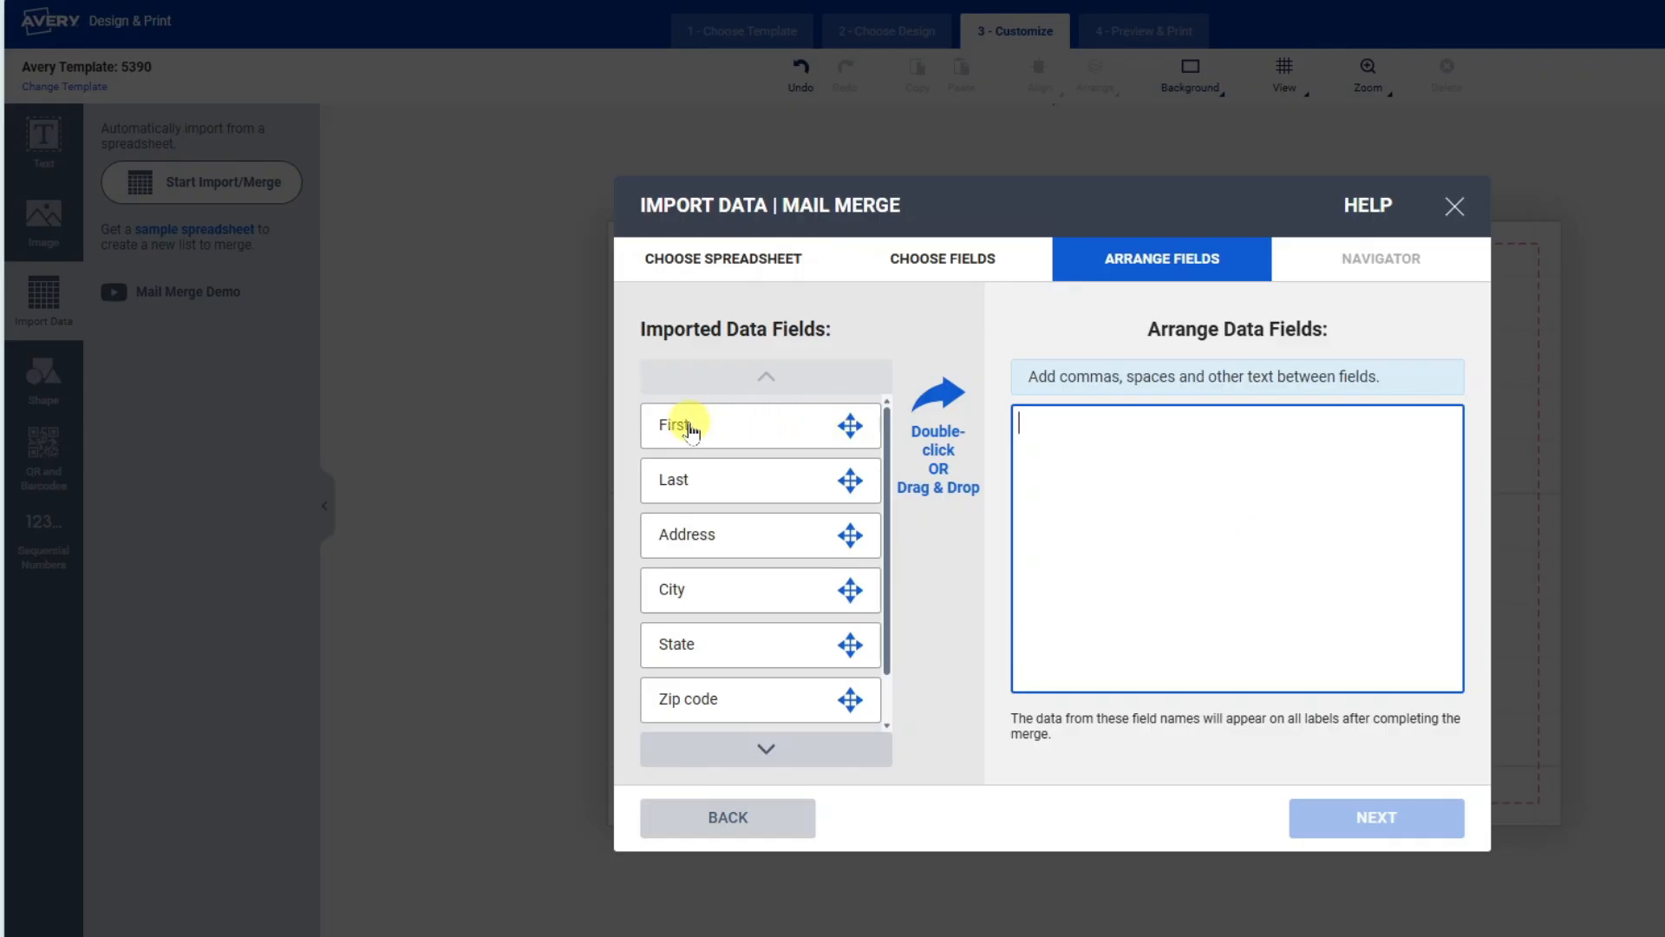
drag(849, 433, 1226, 454)
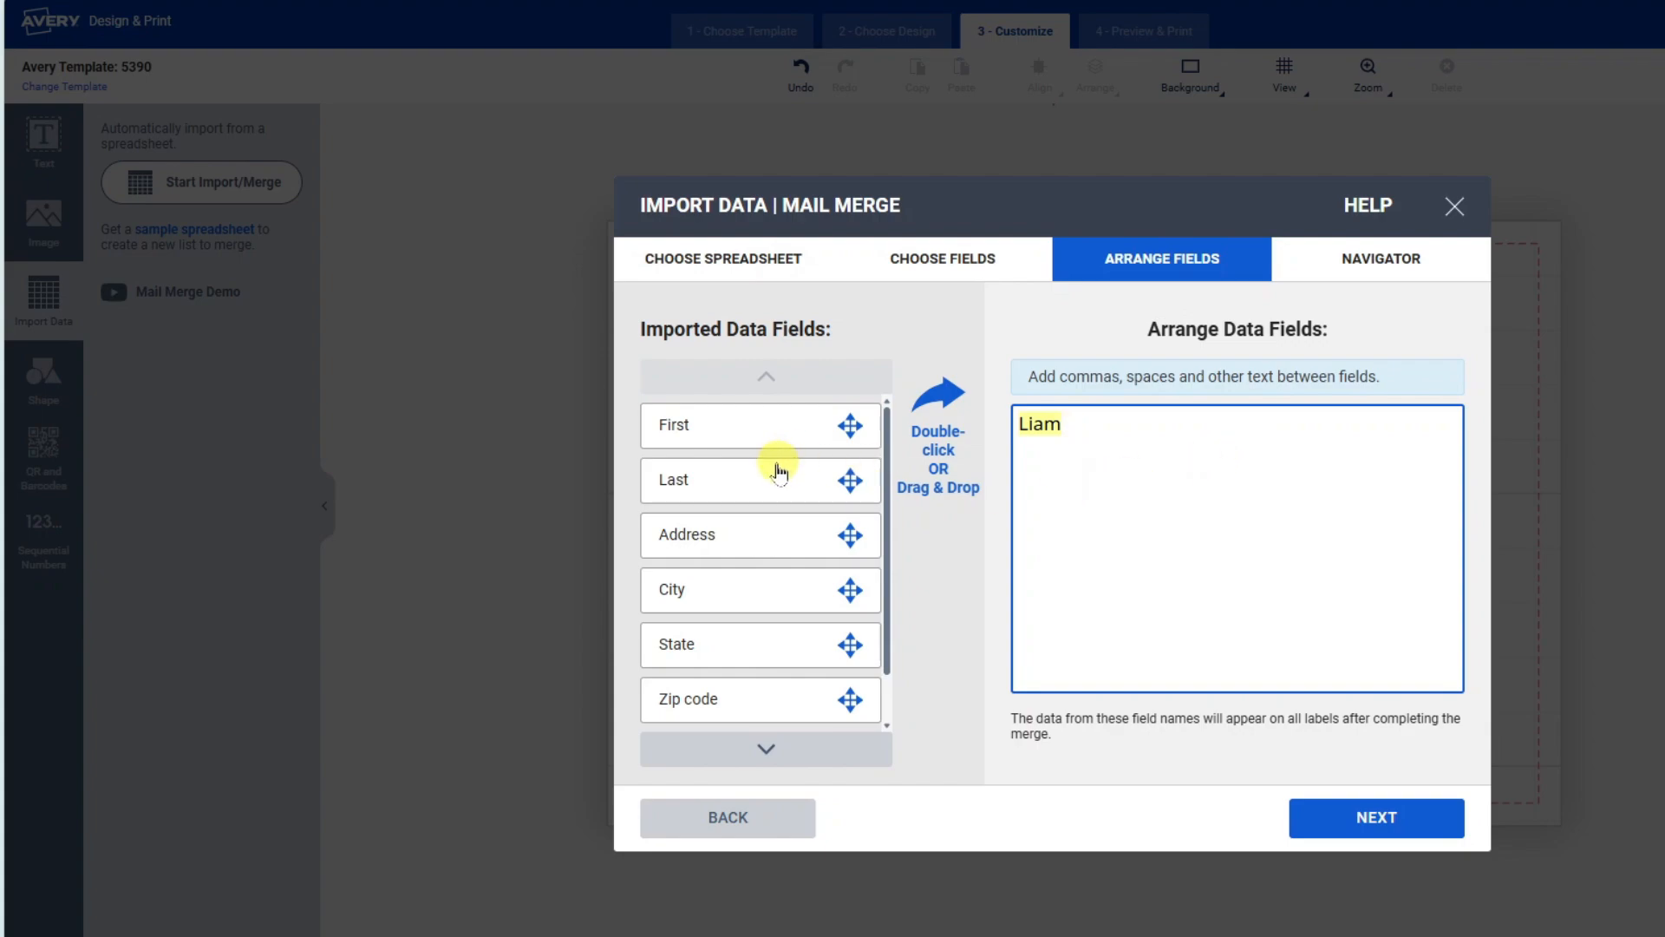
drag(772, 483, 1208, 422)
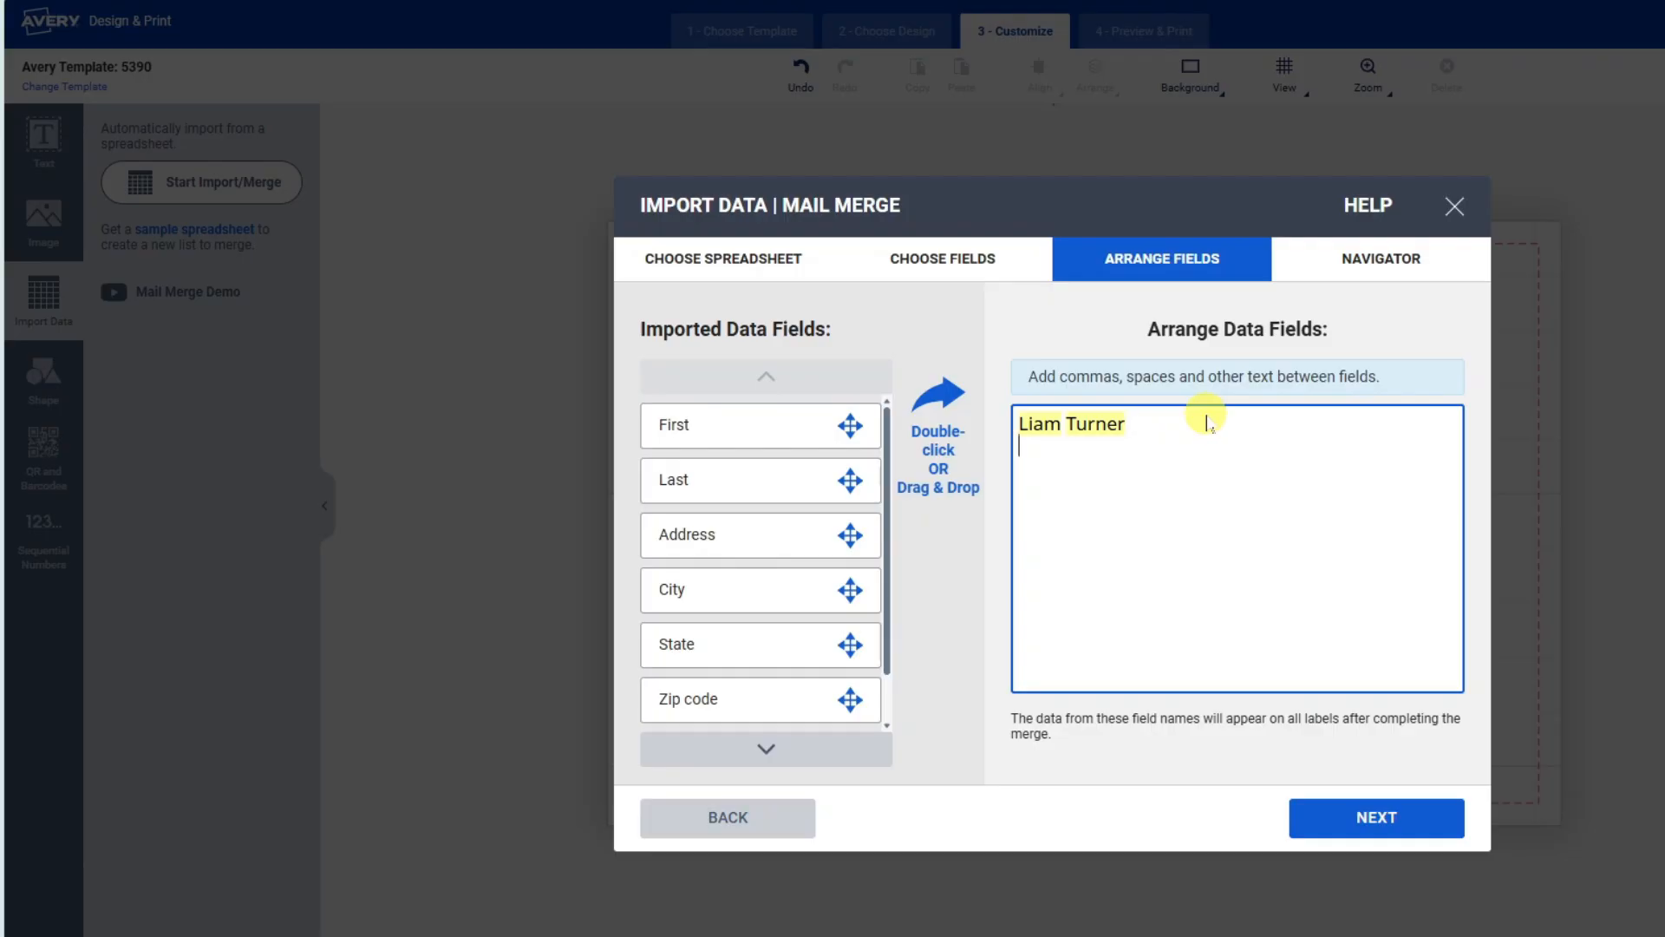
scroll(824, 524, down, 1)
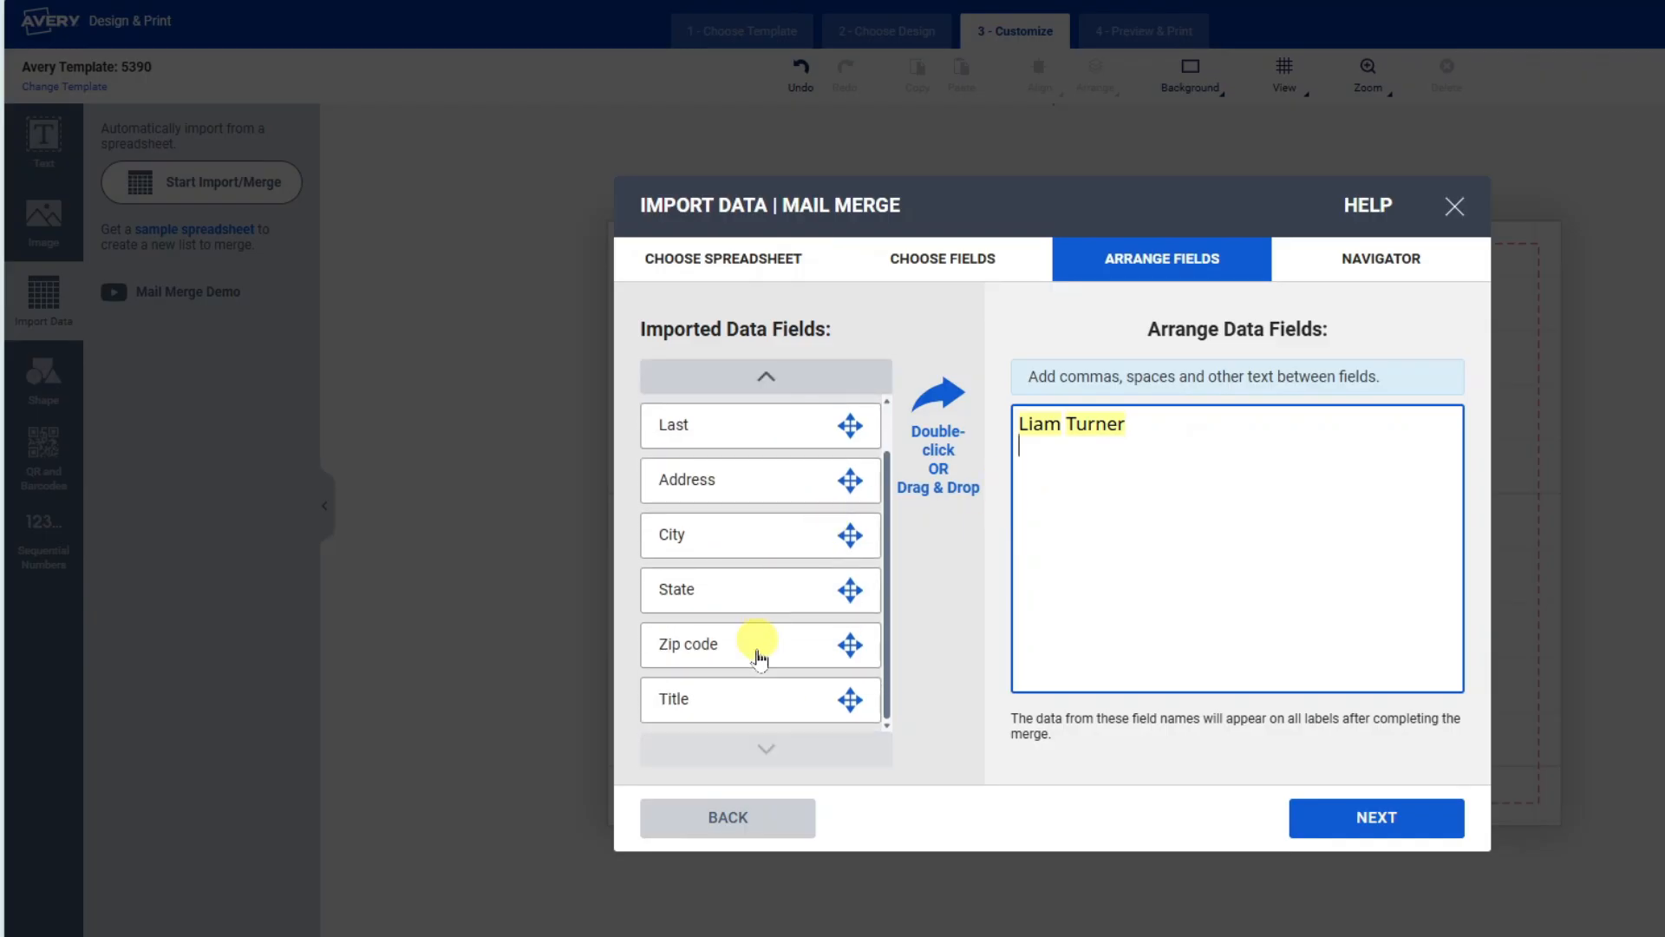
drag(743, 691, 1130, 494)
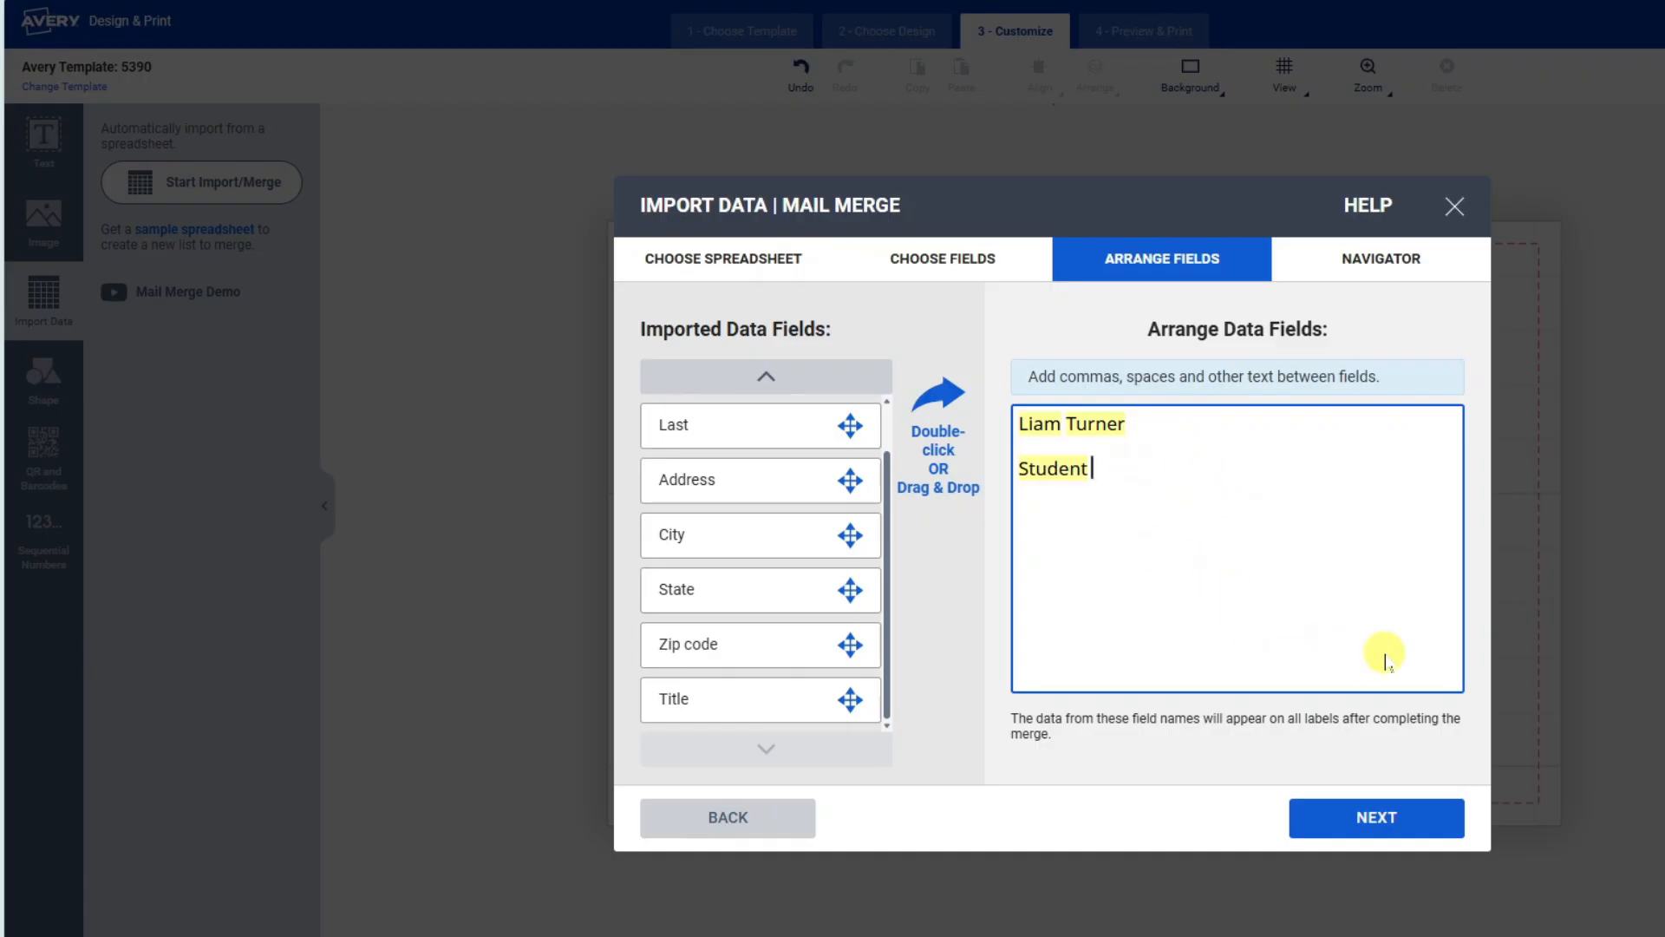
click(1422, 822)
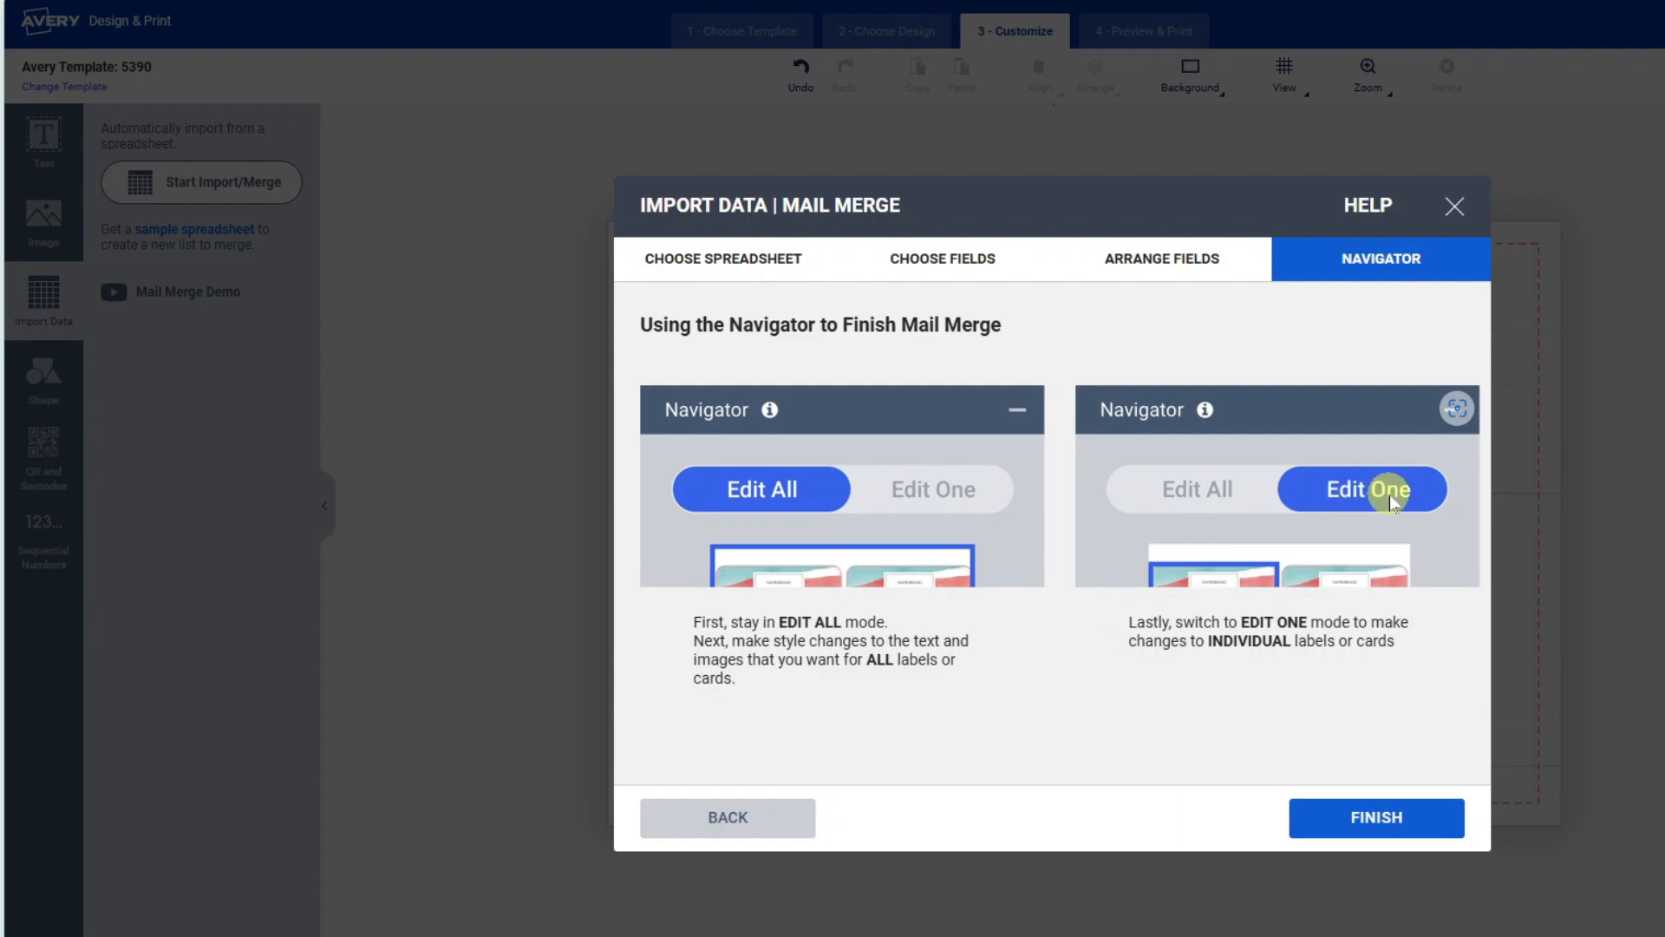
click(1416, 817)
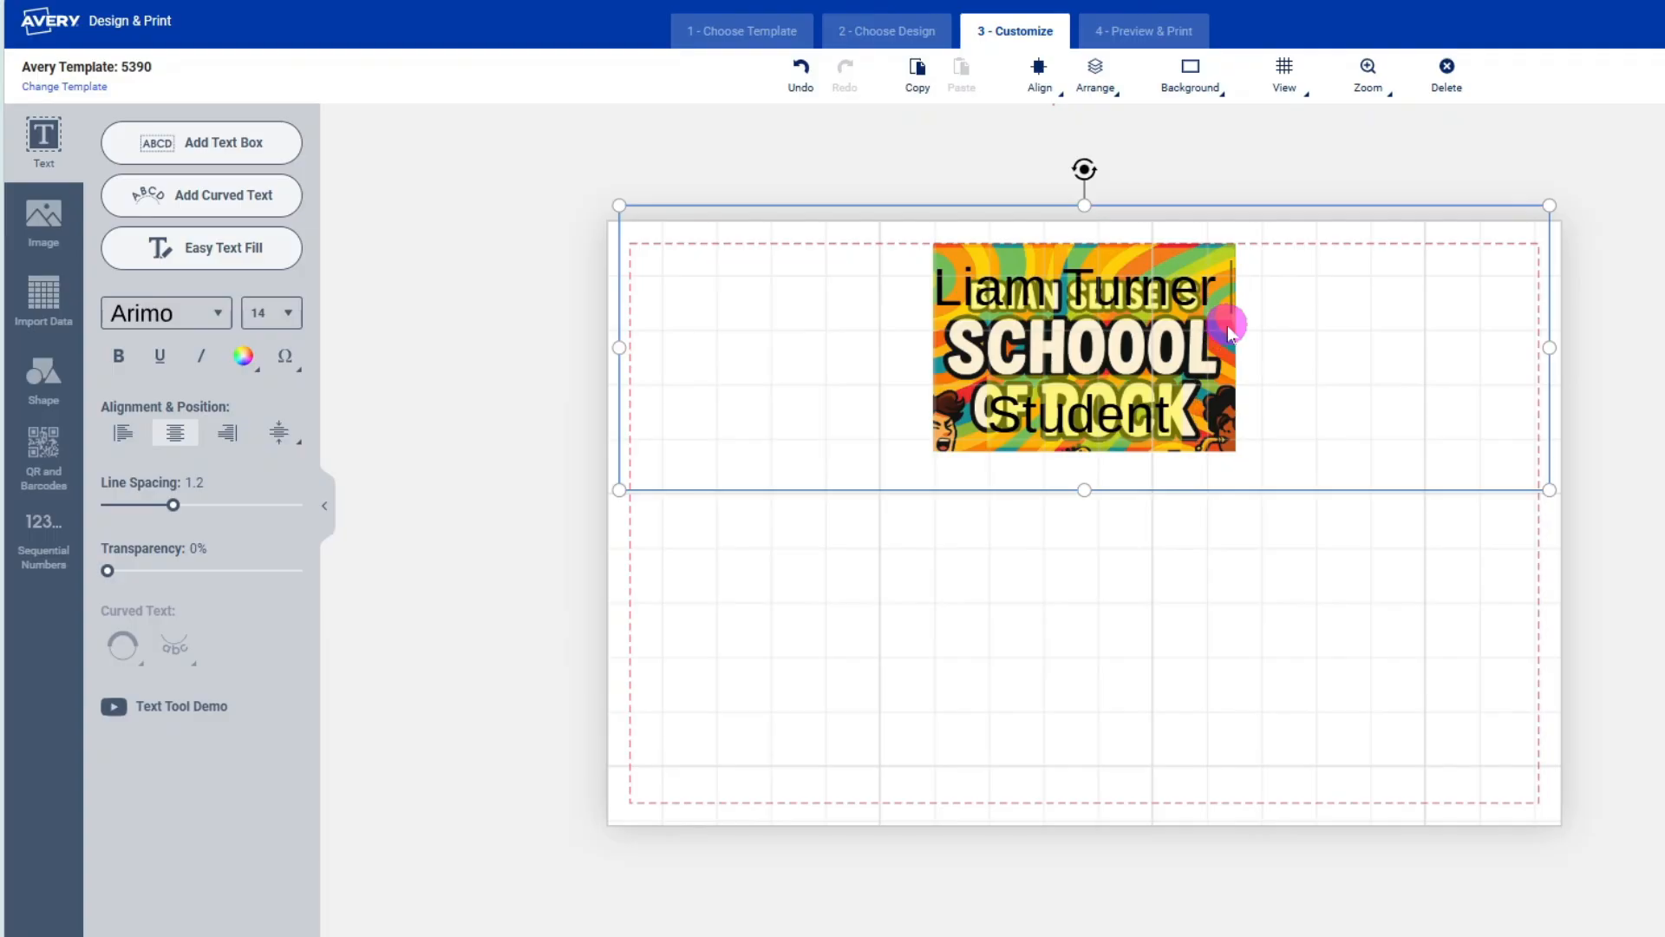
Drag the merged name and title text block down beneath the logo.
scroll(919, 434, down, 1)
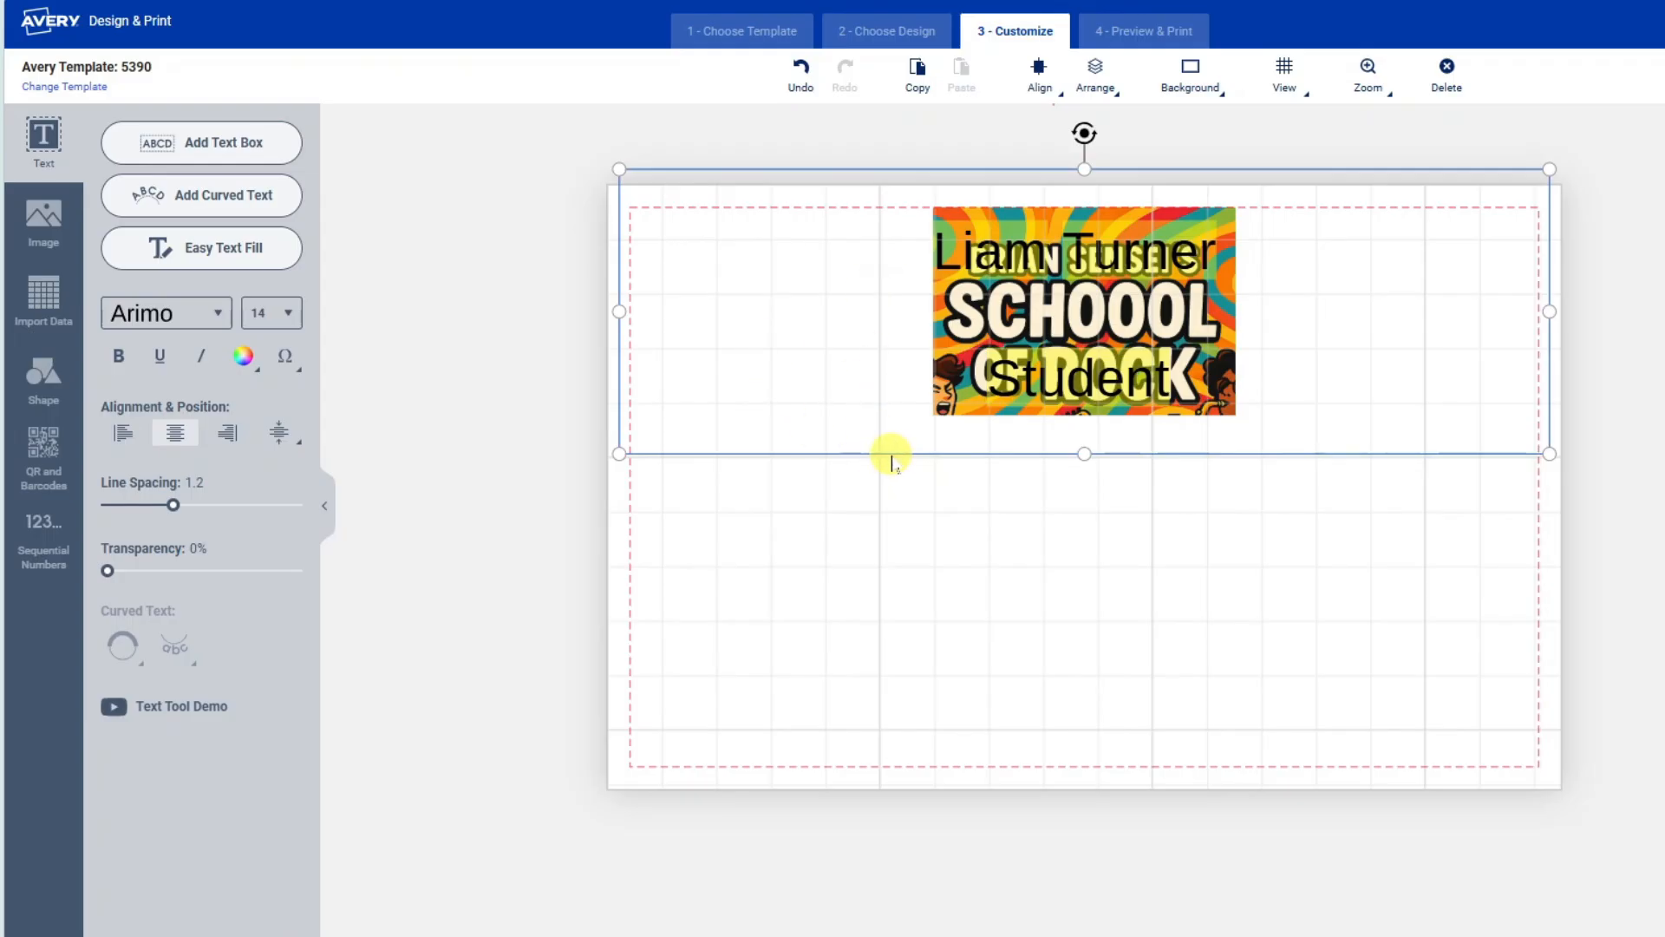
drag(911, 453, 902, 744)
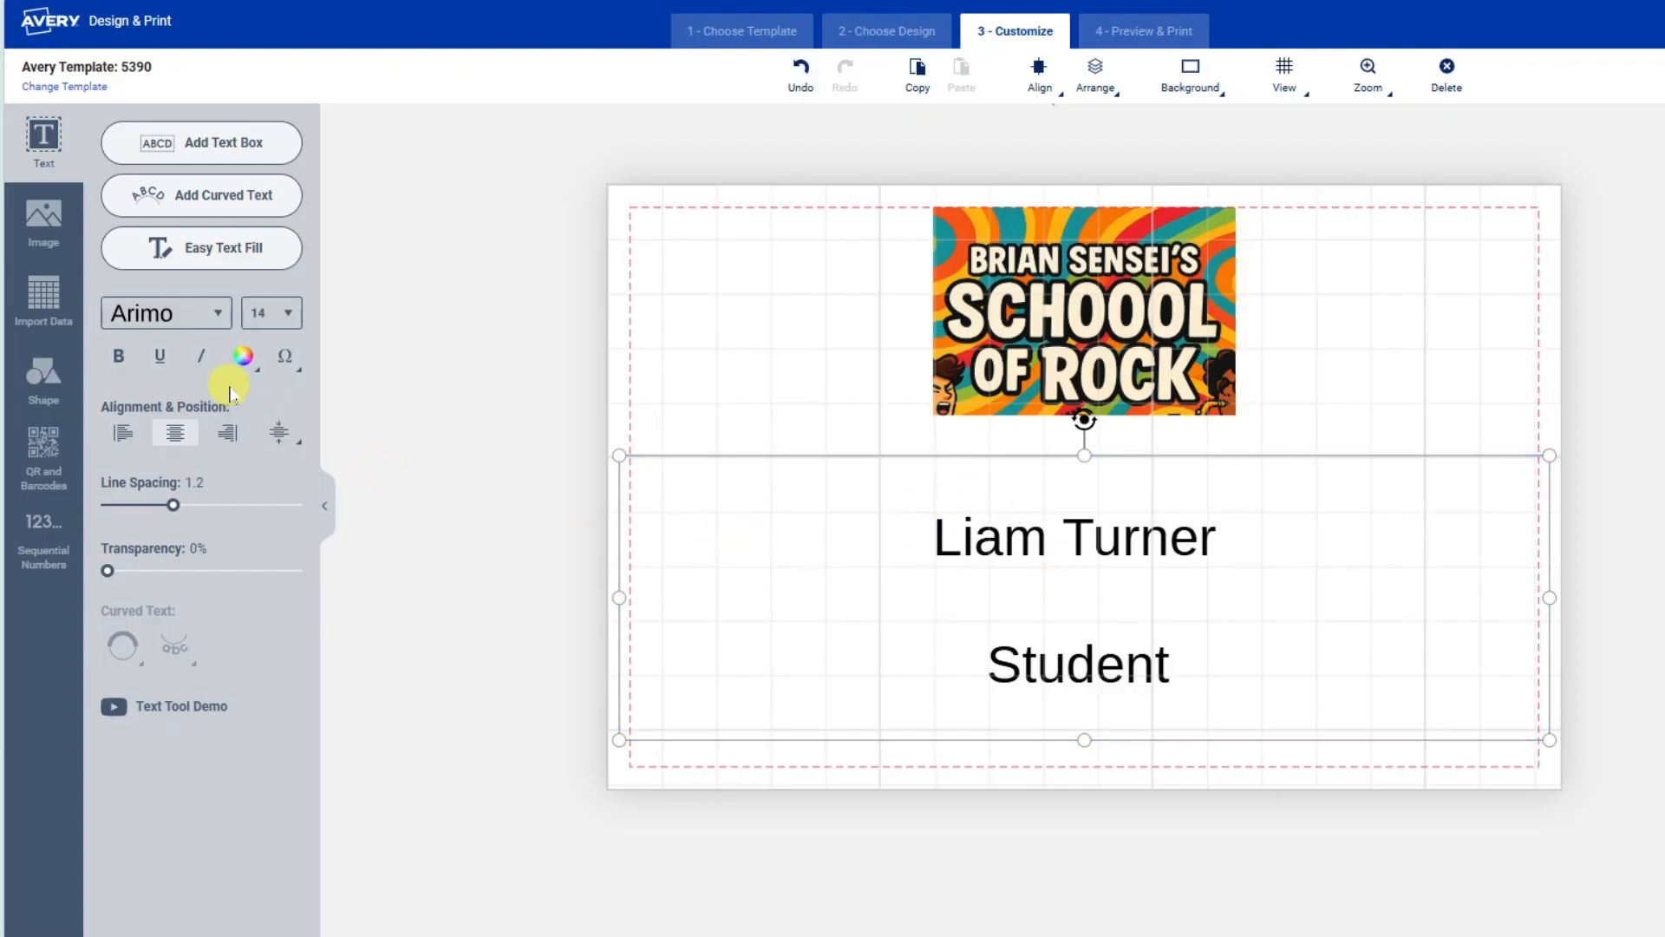
click(214, 323)
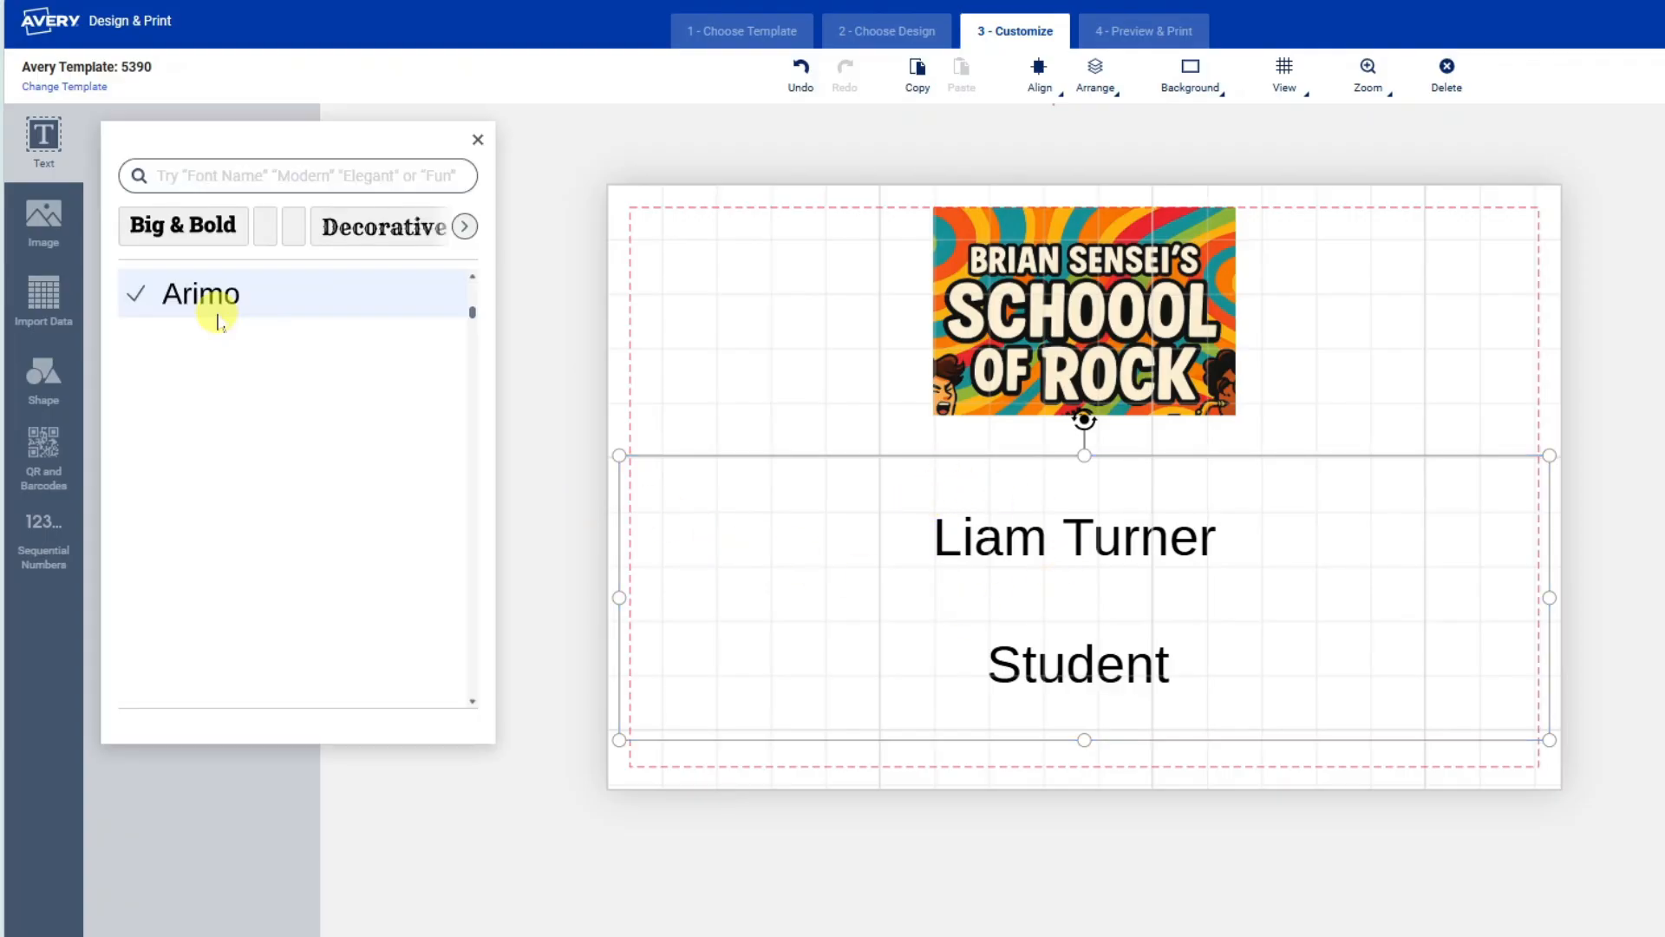
click(230, 395)
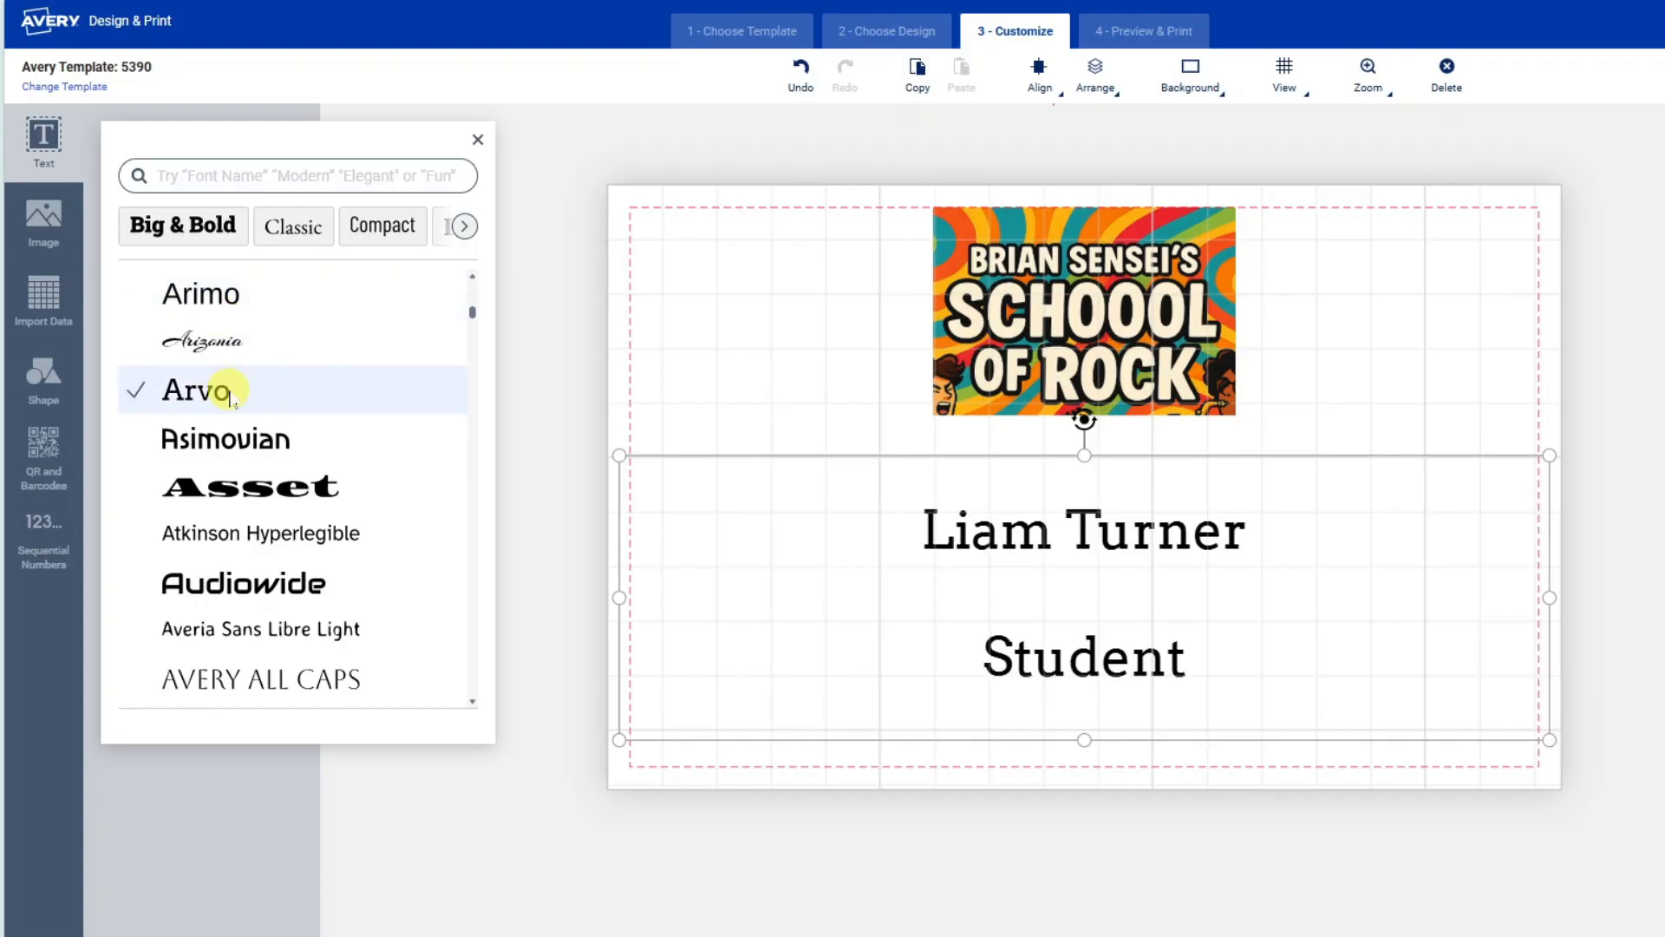
click(295, 584)
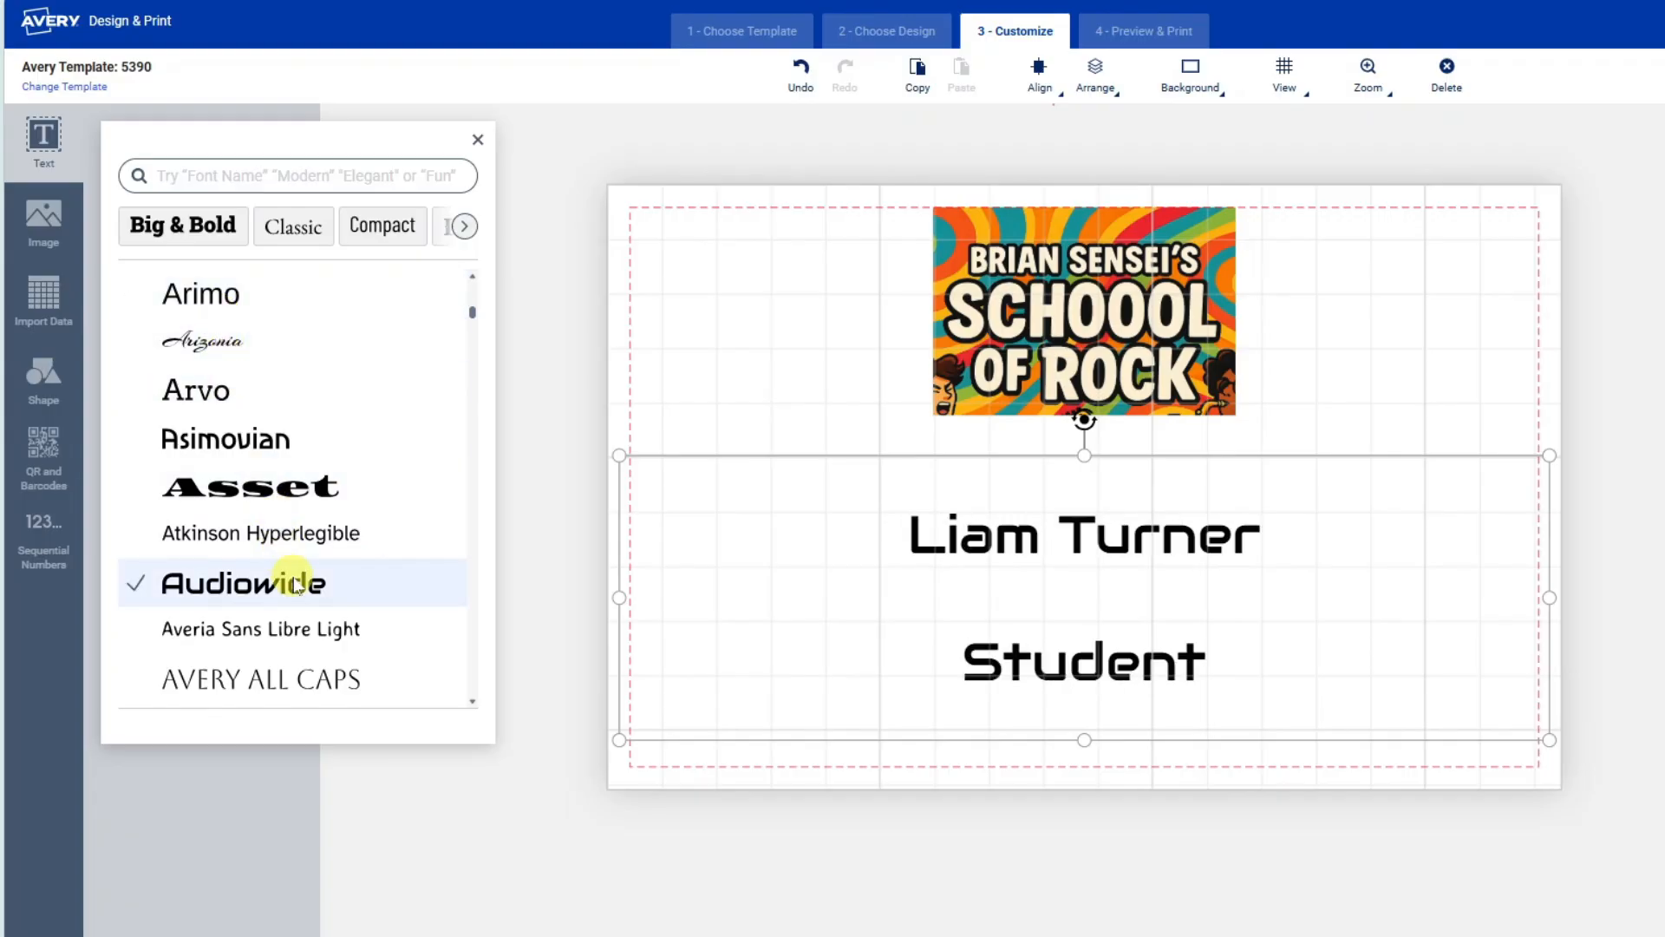
scroll(295, 585, down, 10)
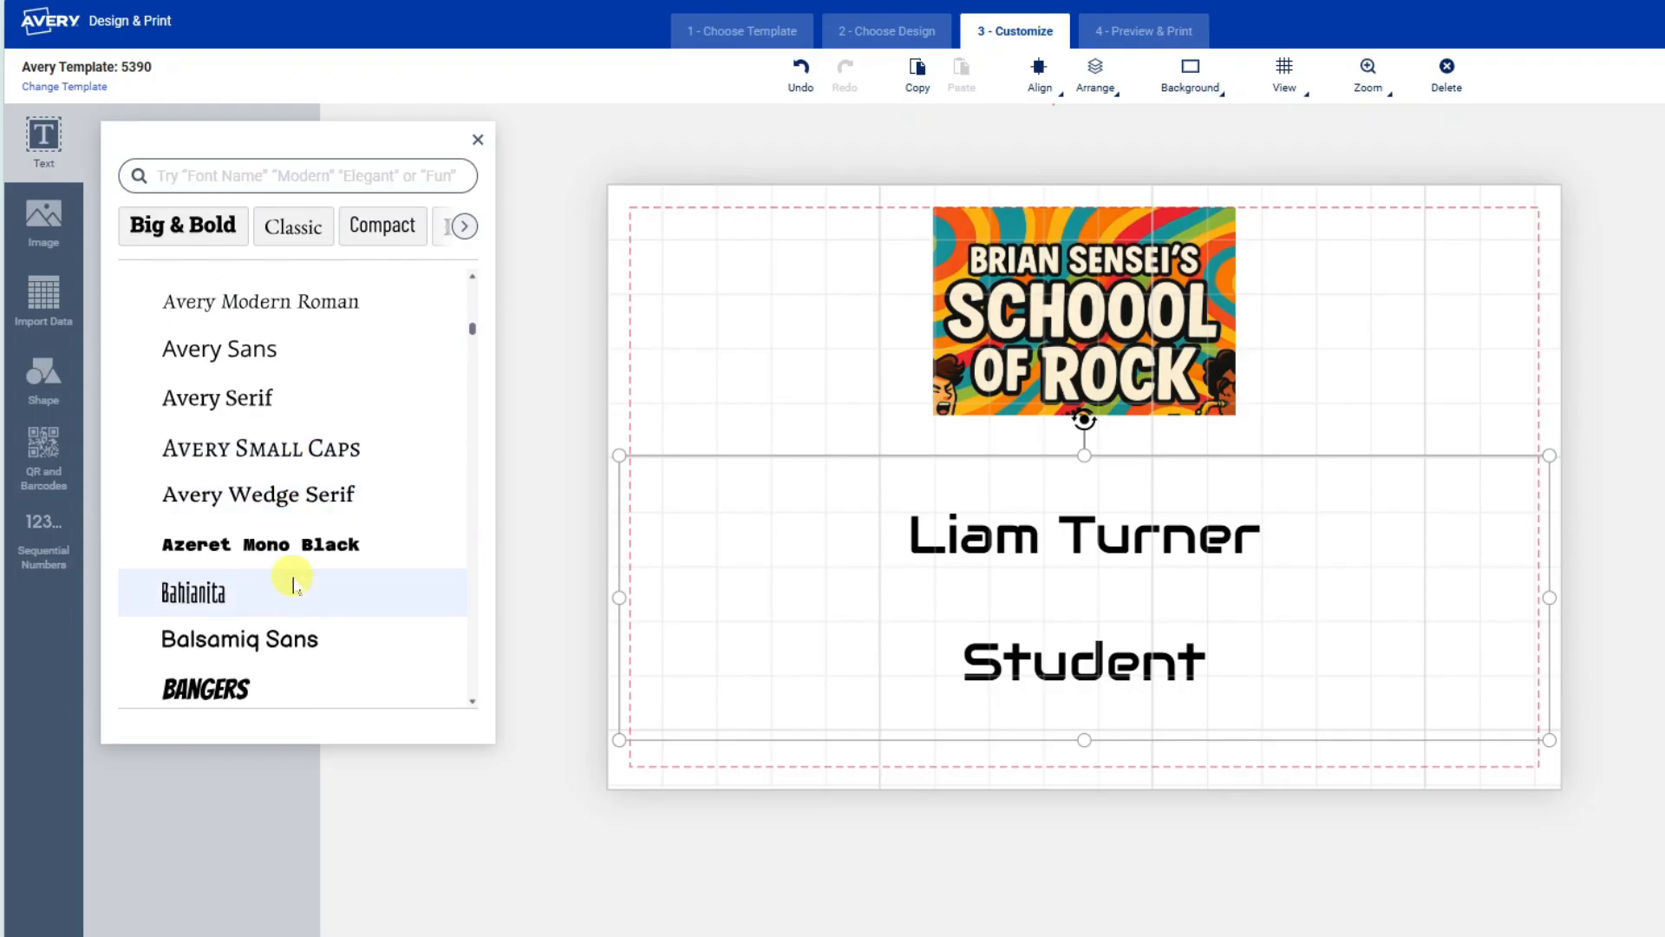
click(283, 356)
click(286, 503)
click(261, 798)
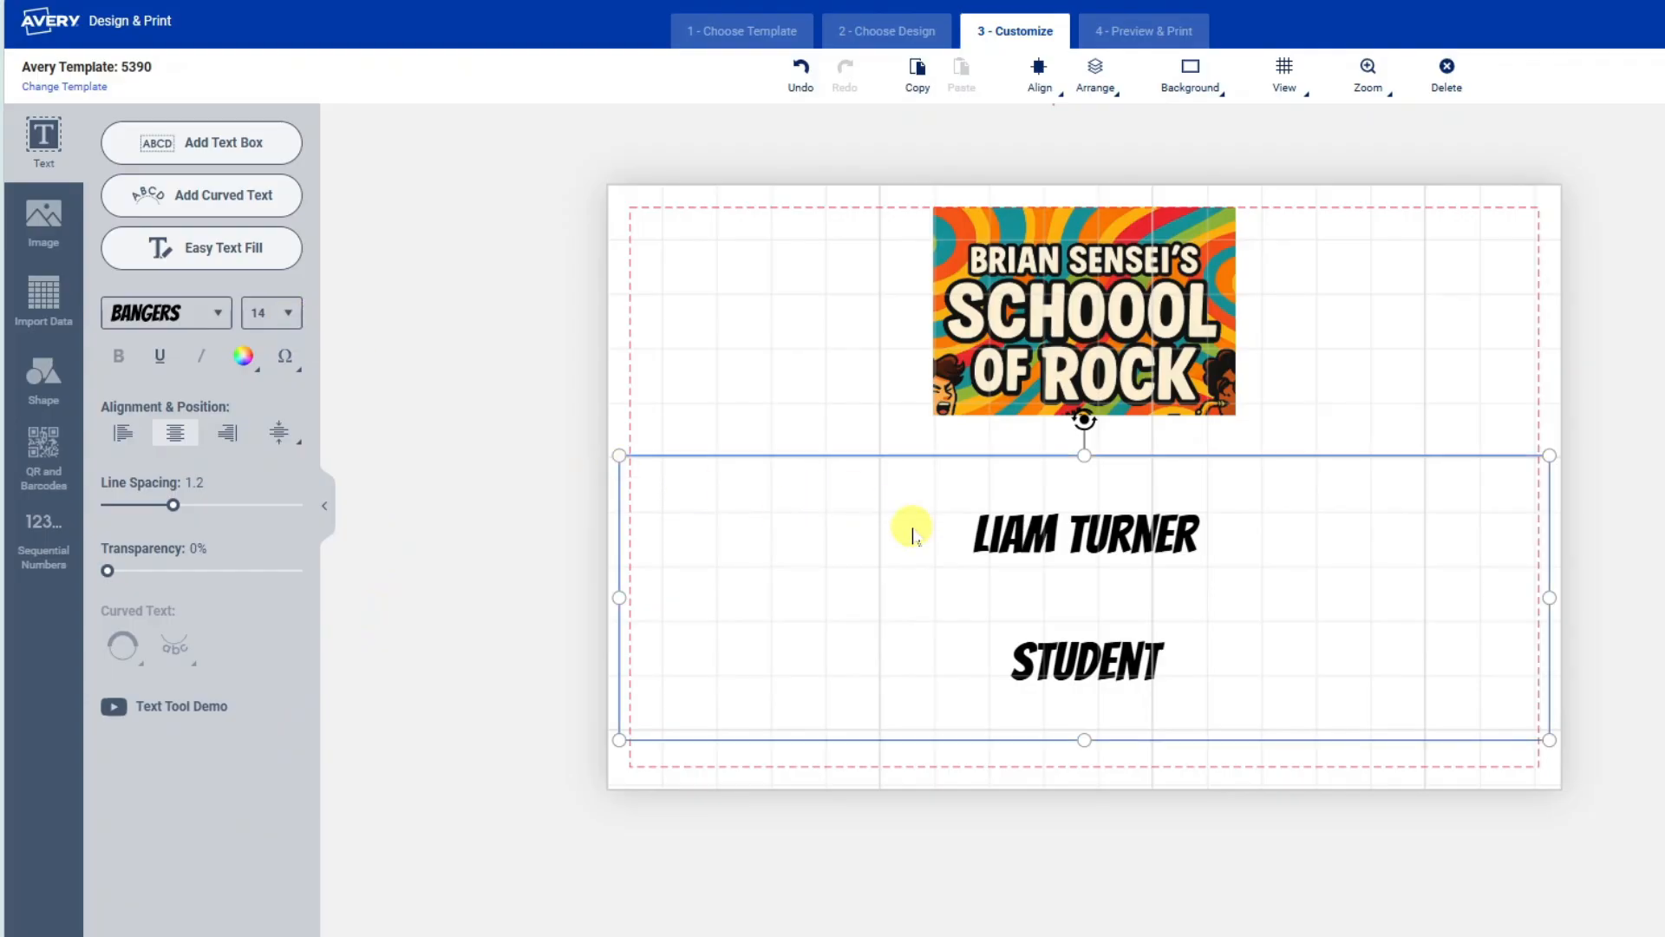
click(986, 538)
drag(986, 543, 1197, 542)
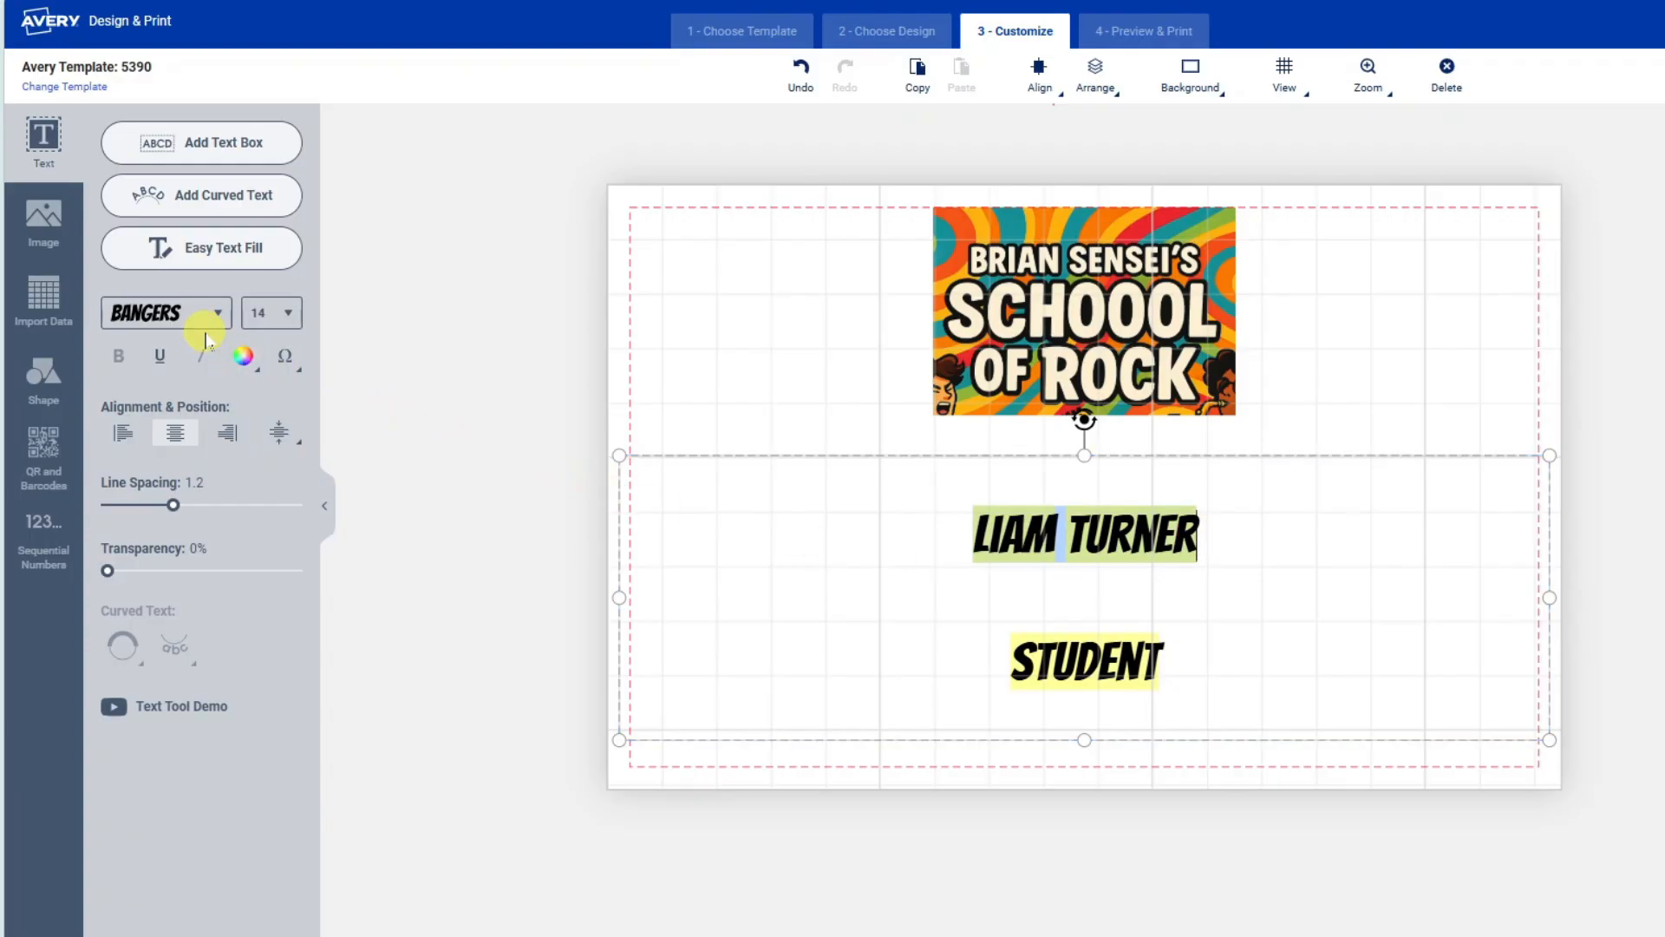
click(286, 315)
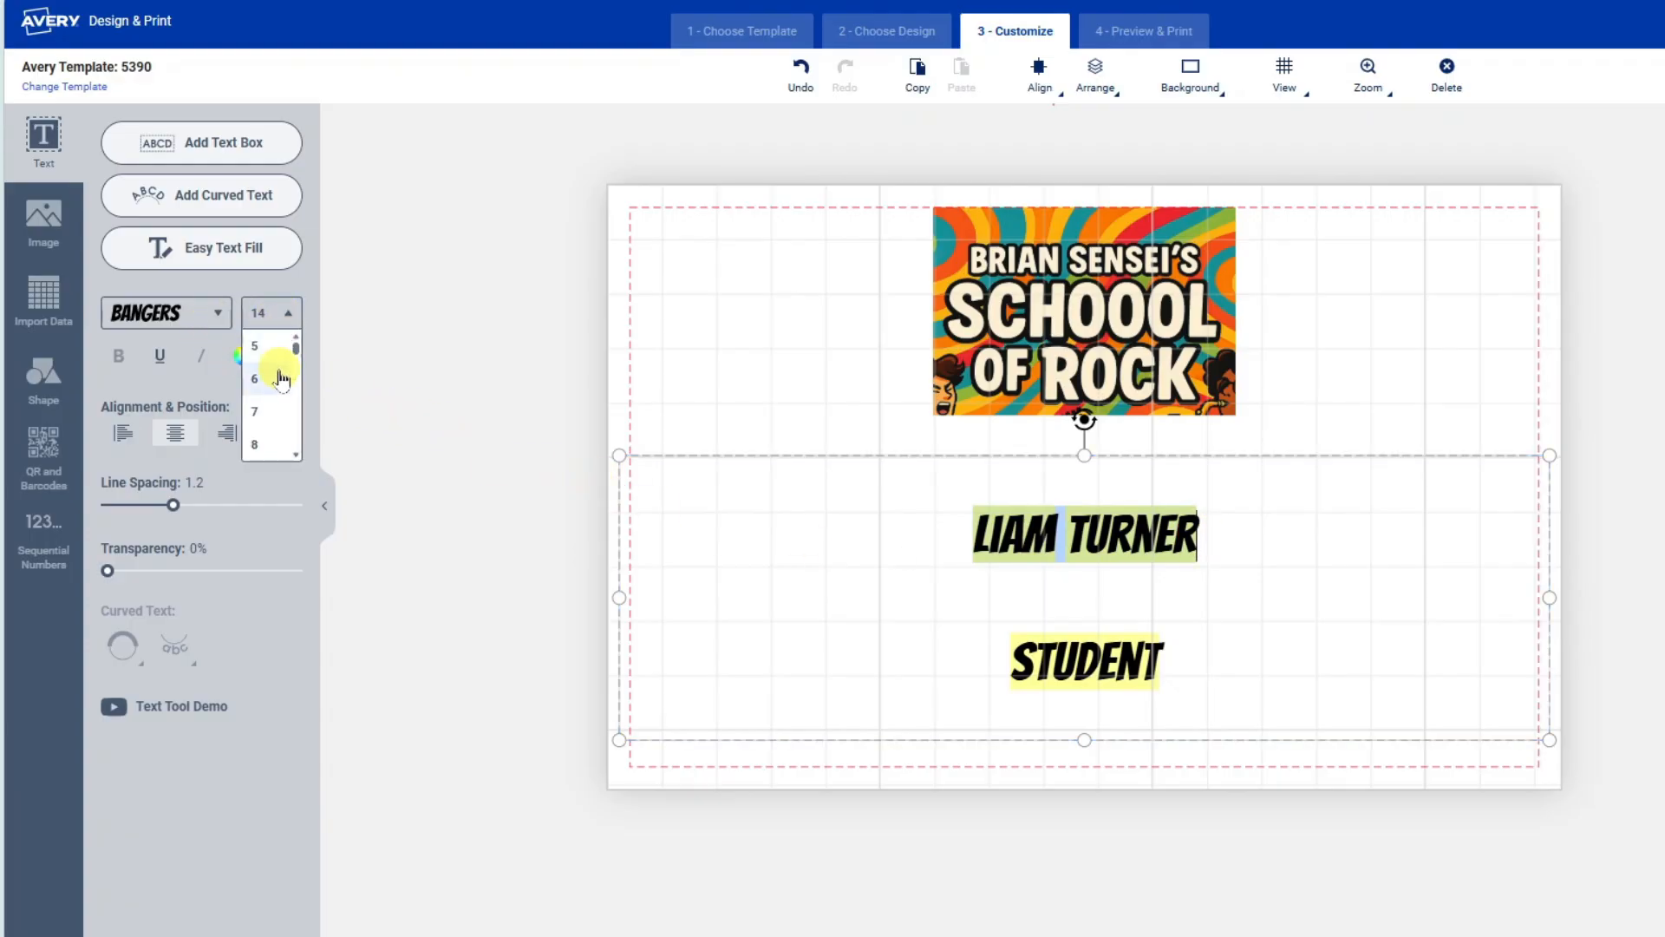
scroll(279, 379, down, 5)
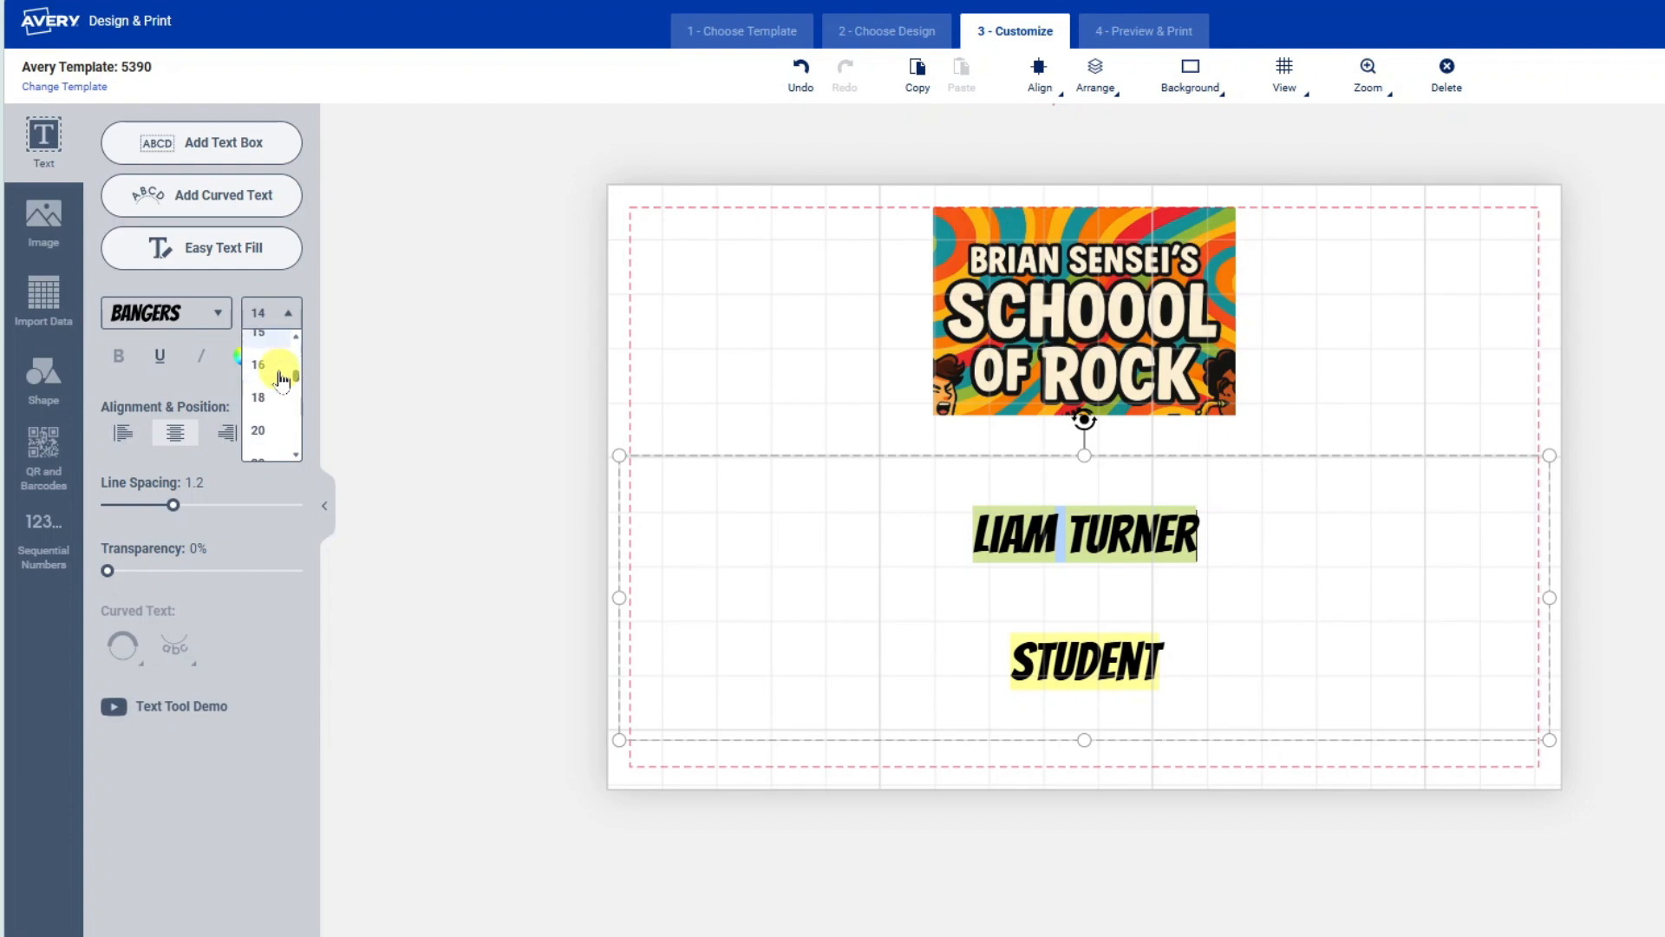
scroll(278, 371, down, 1)
click(270, 403)
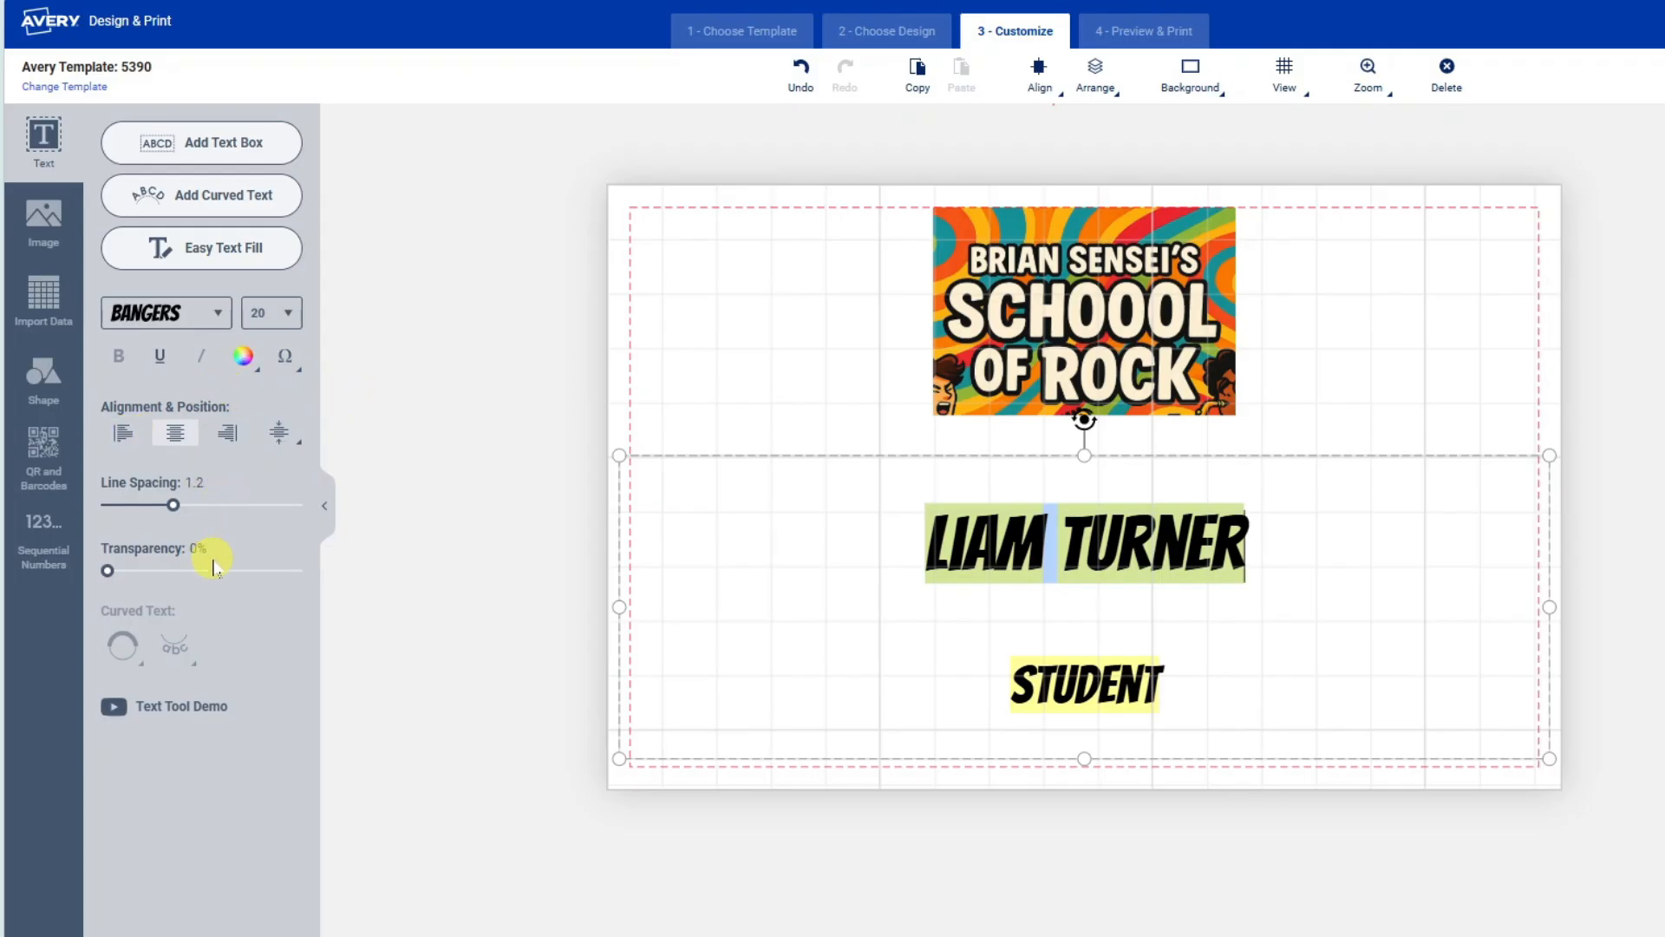
click(410, 341)
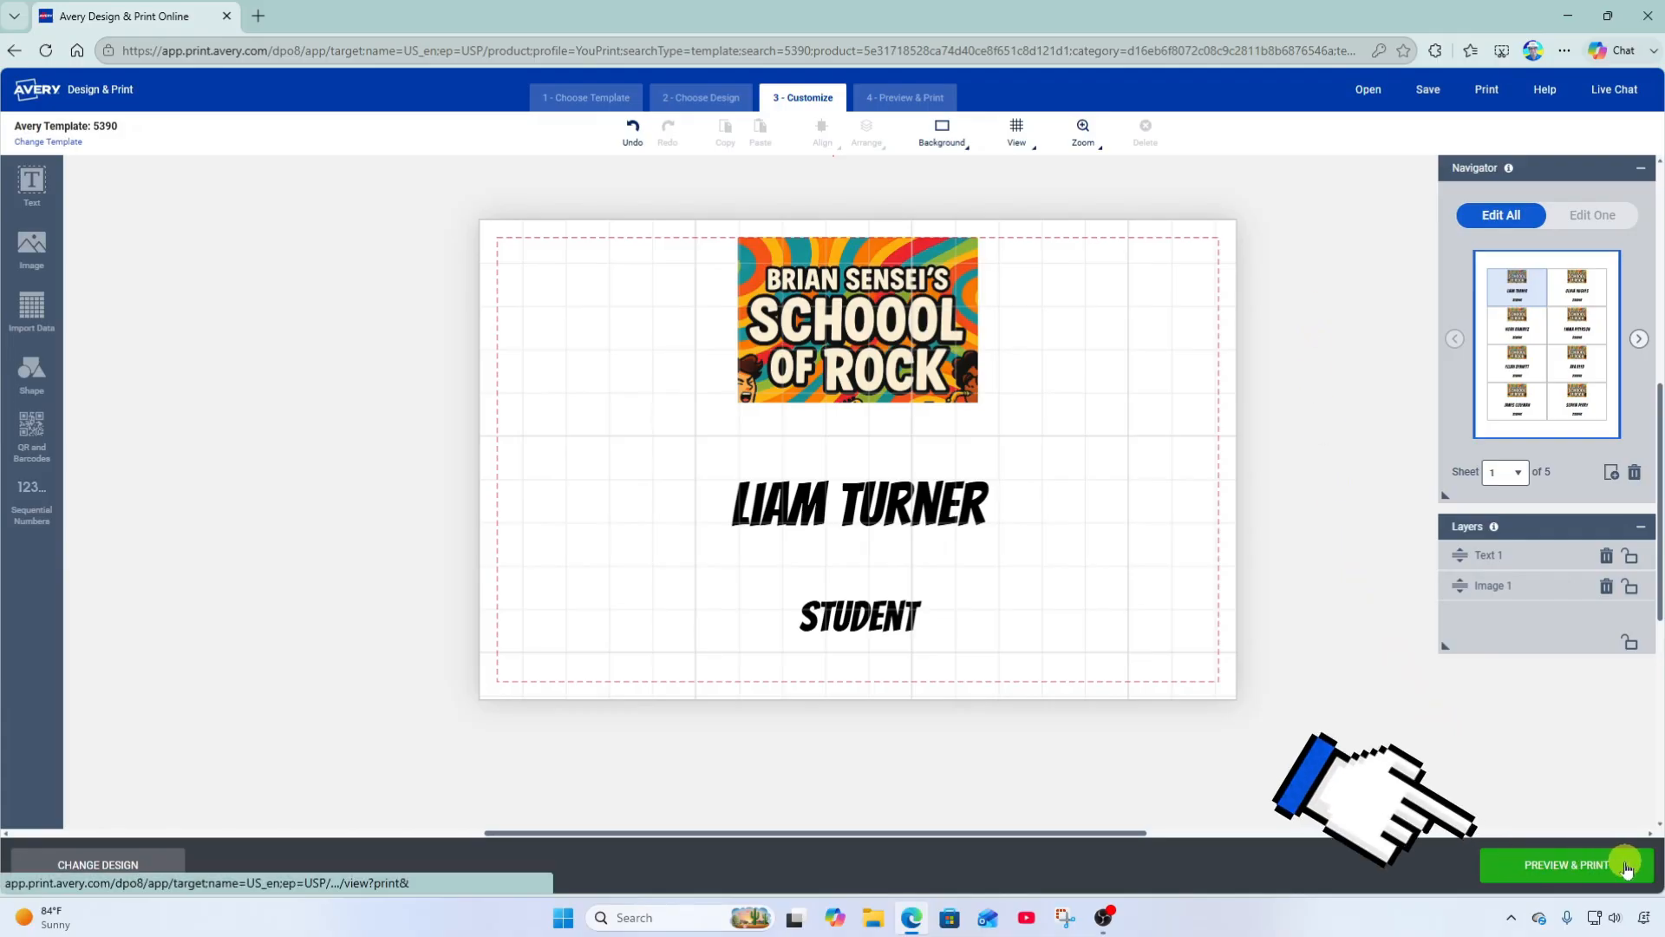
Open Preview & Print and page through badge sheets 1–5, returning to sheet 4.
click(1510, 869)
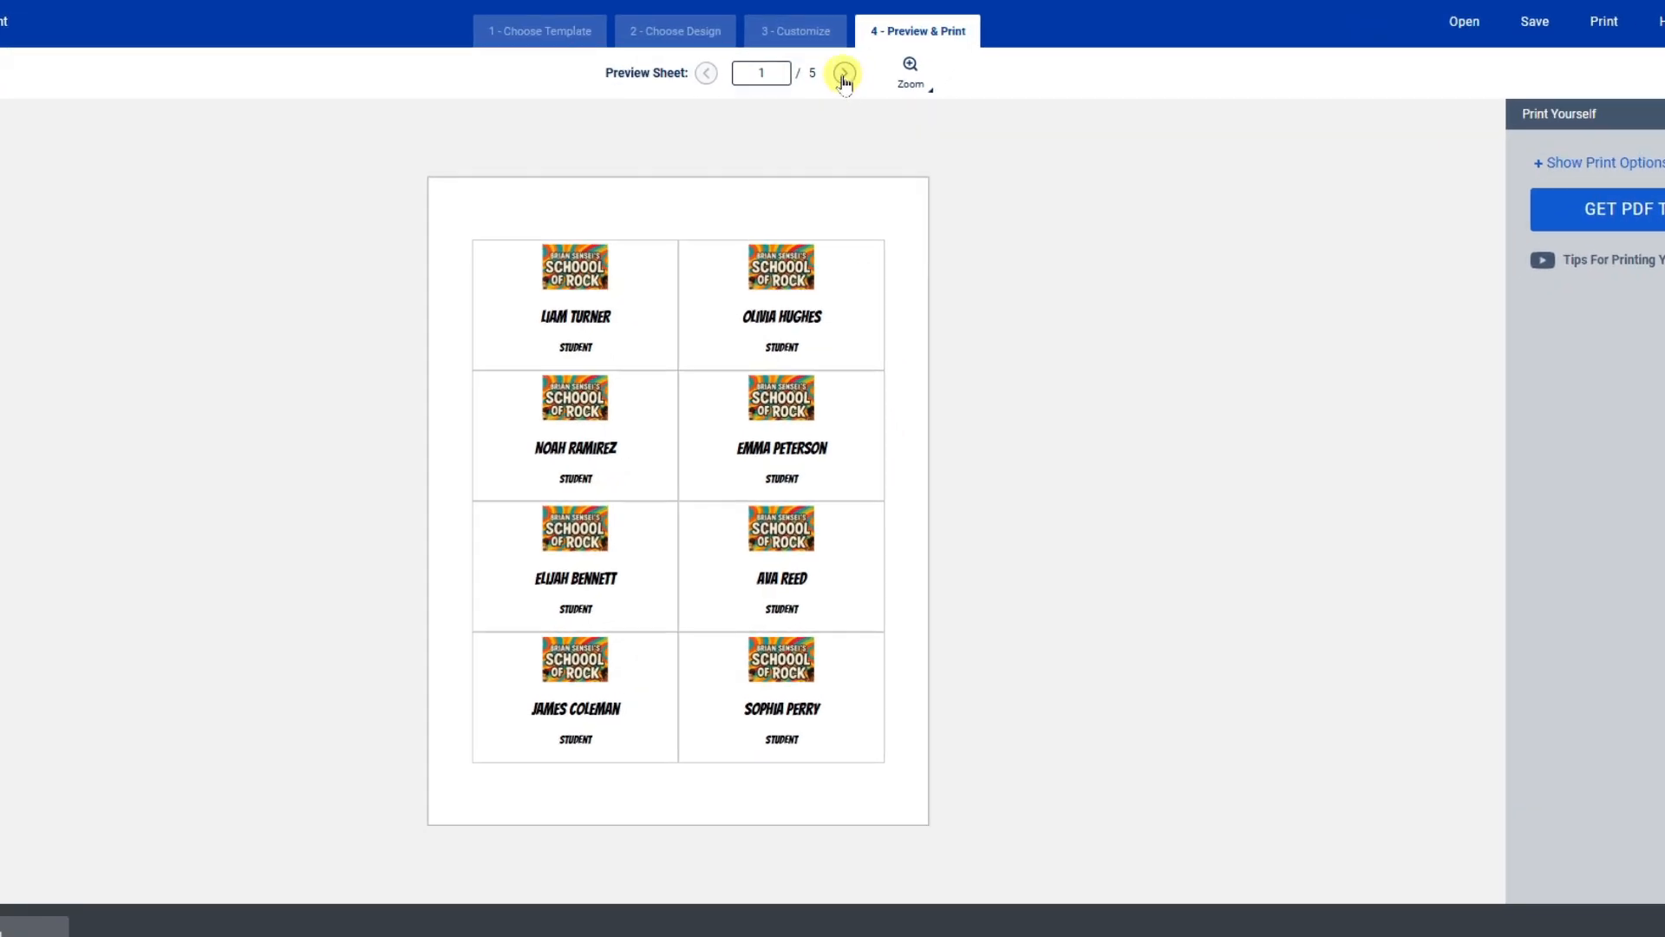
click(844, 74)
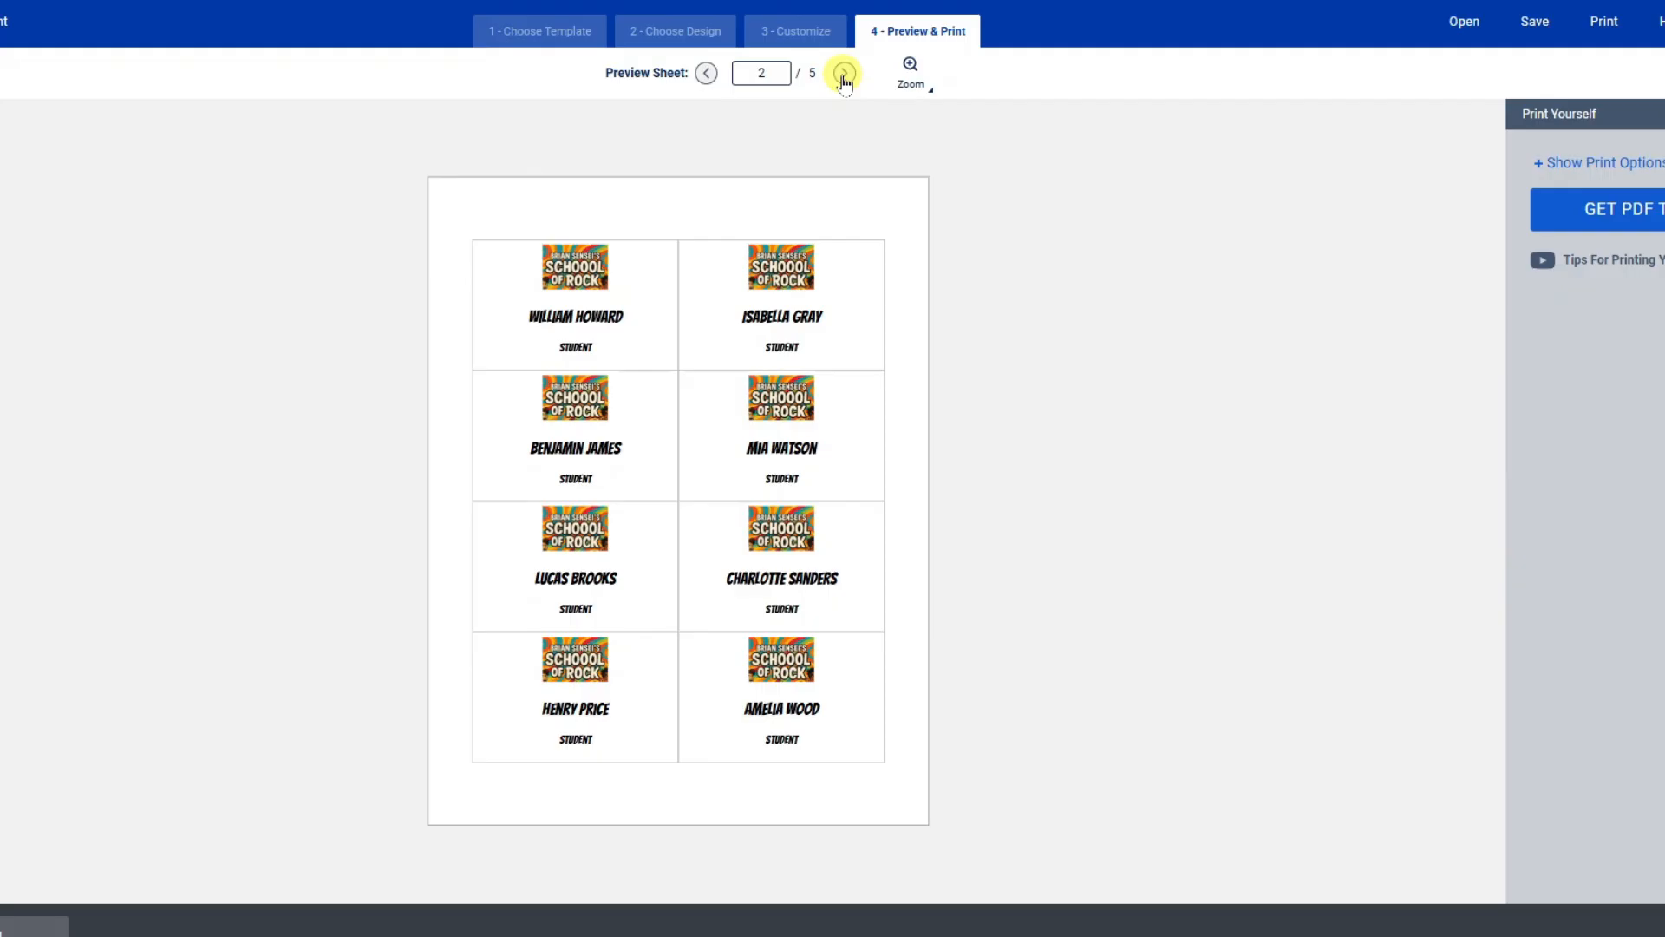
click(844, 75)
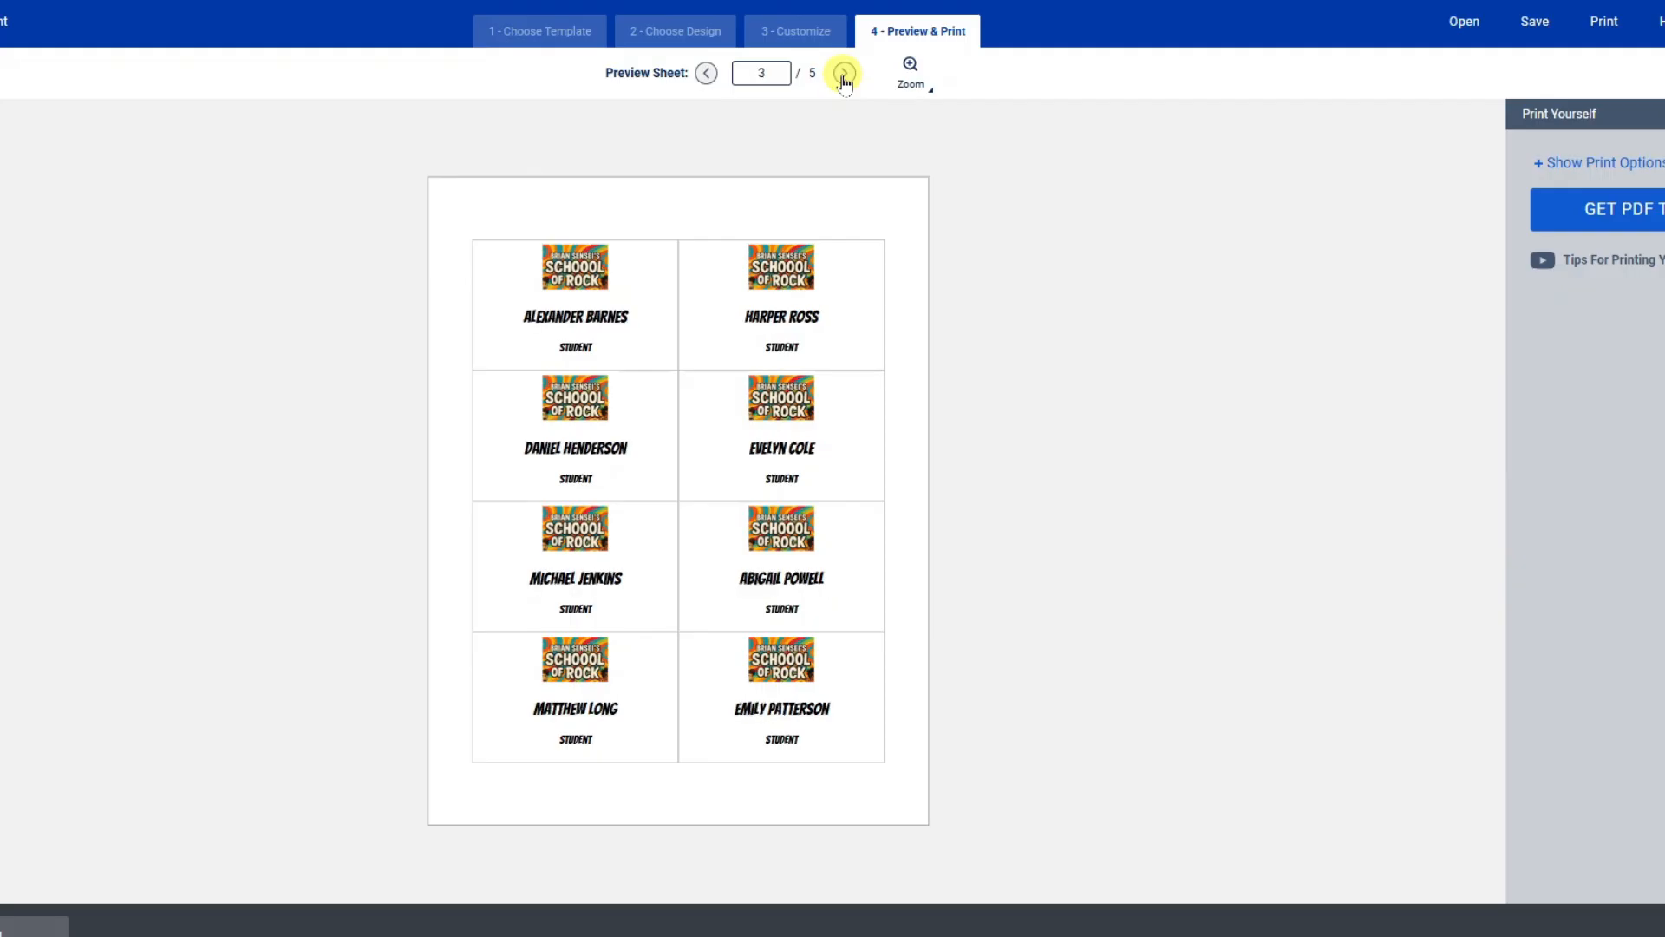
click(844, 75)
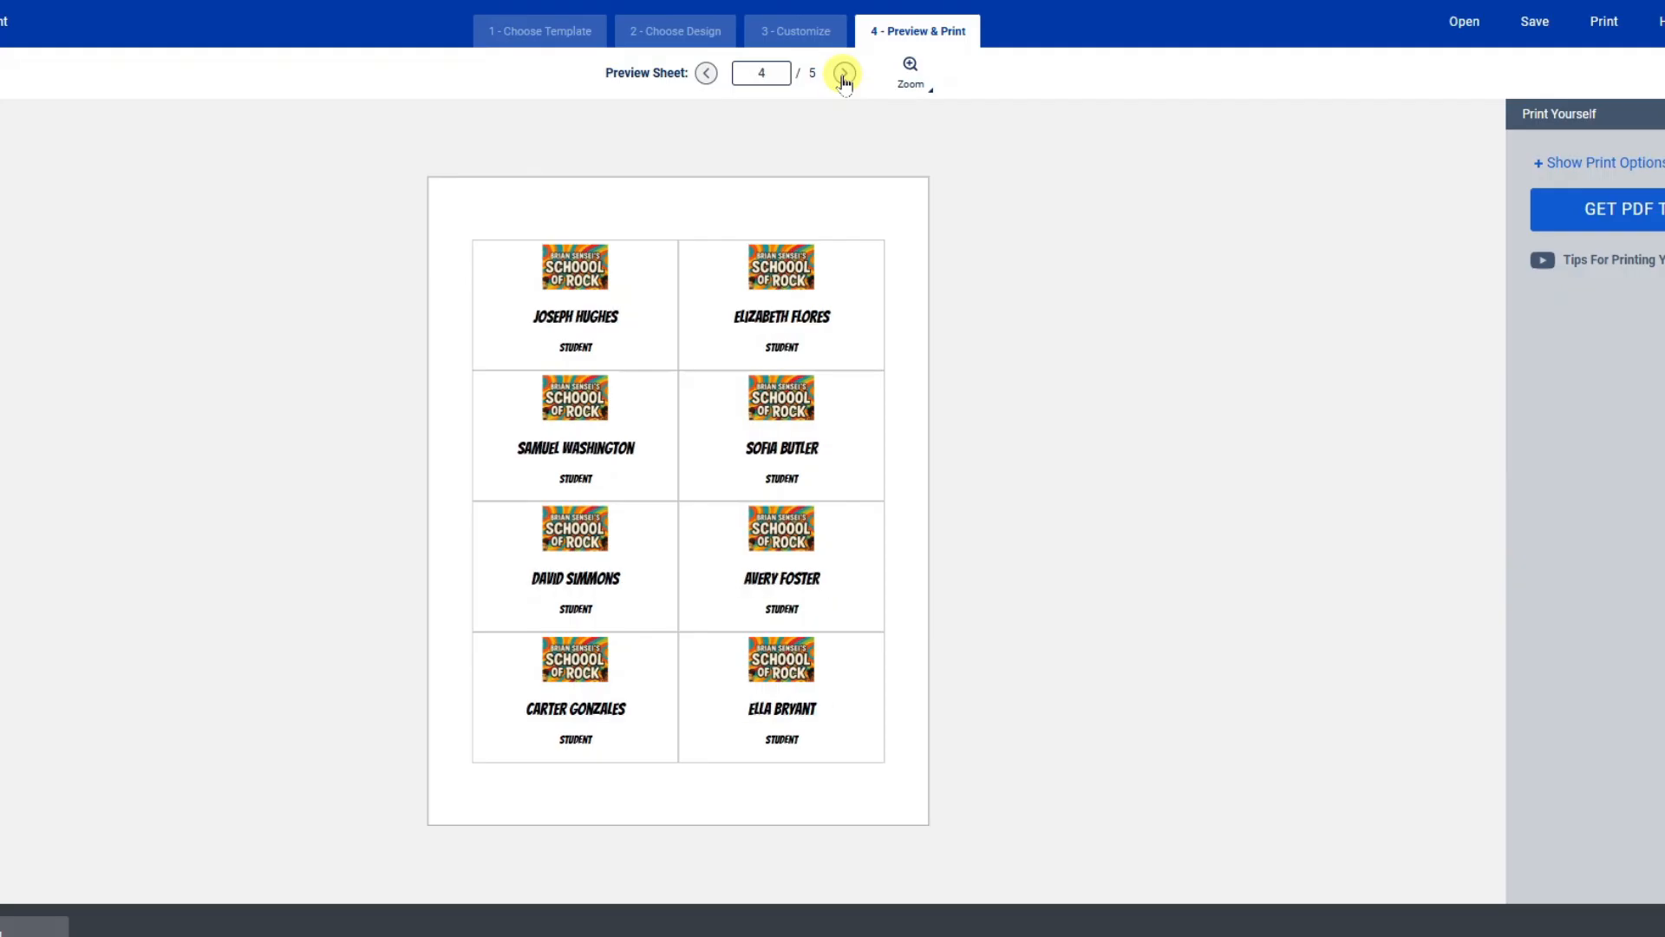
click(844, 75)
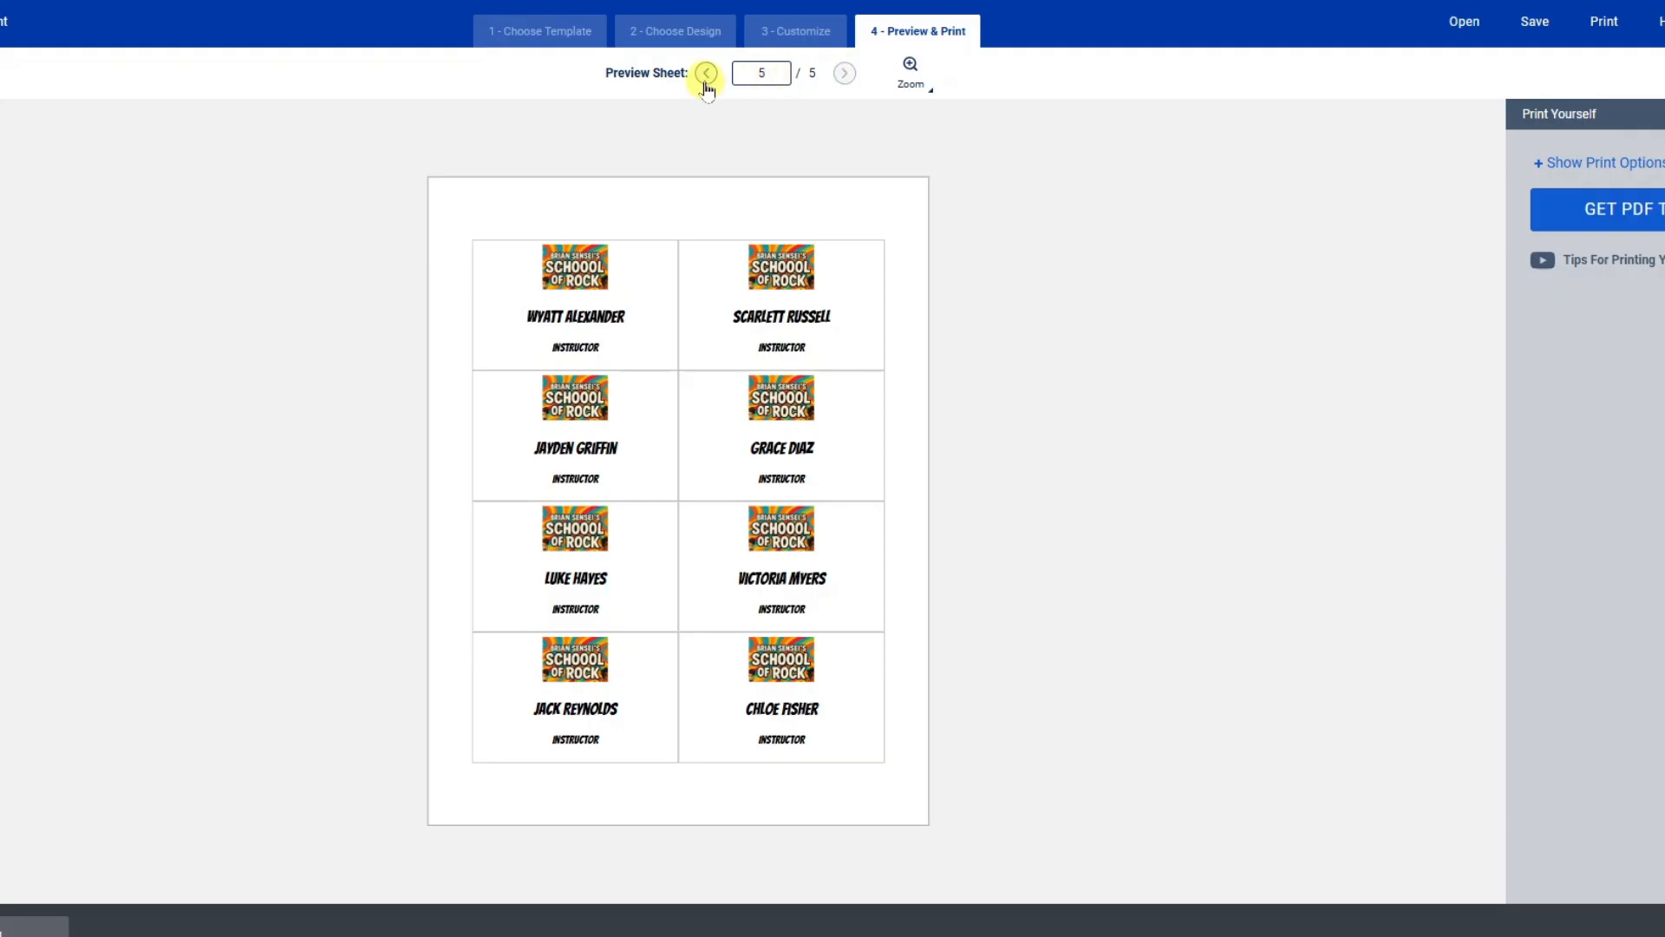
click(707, 75)
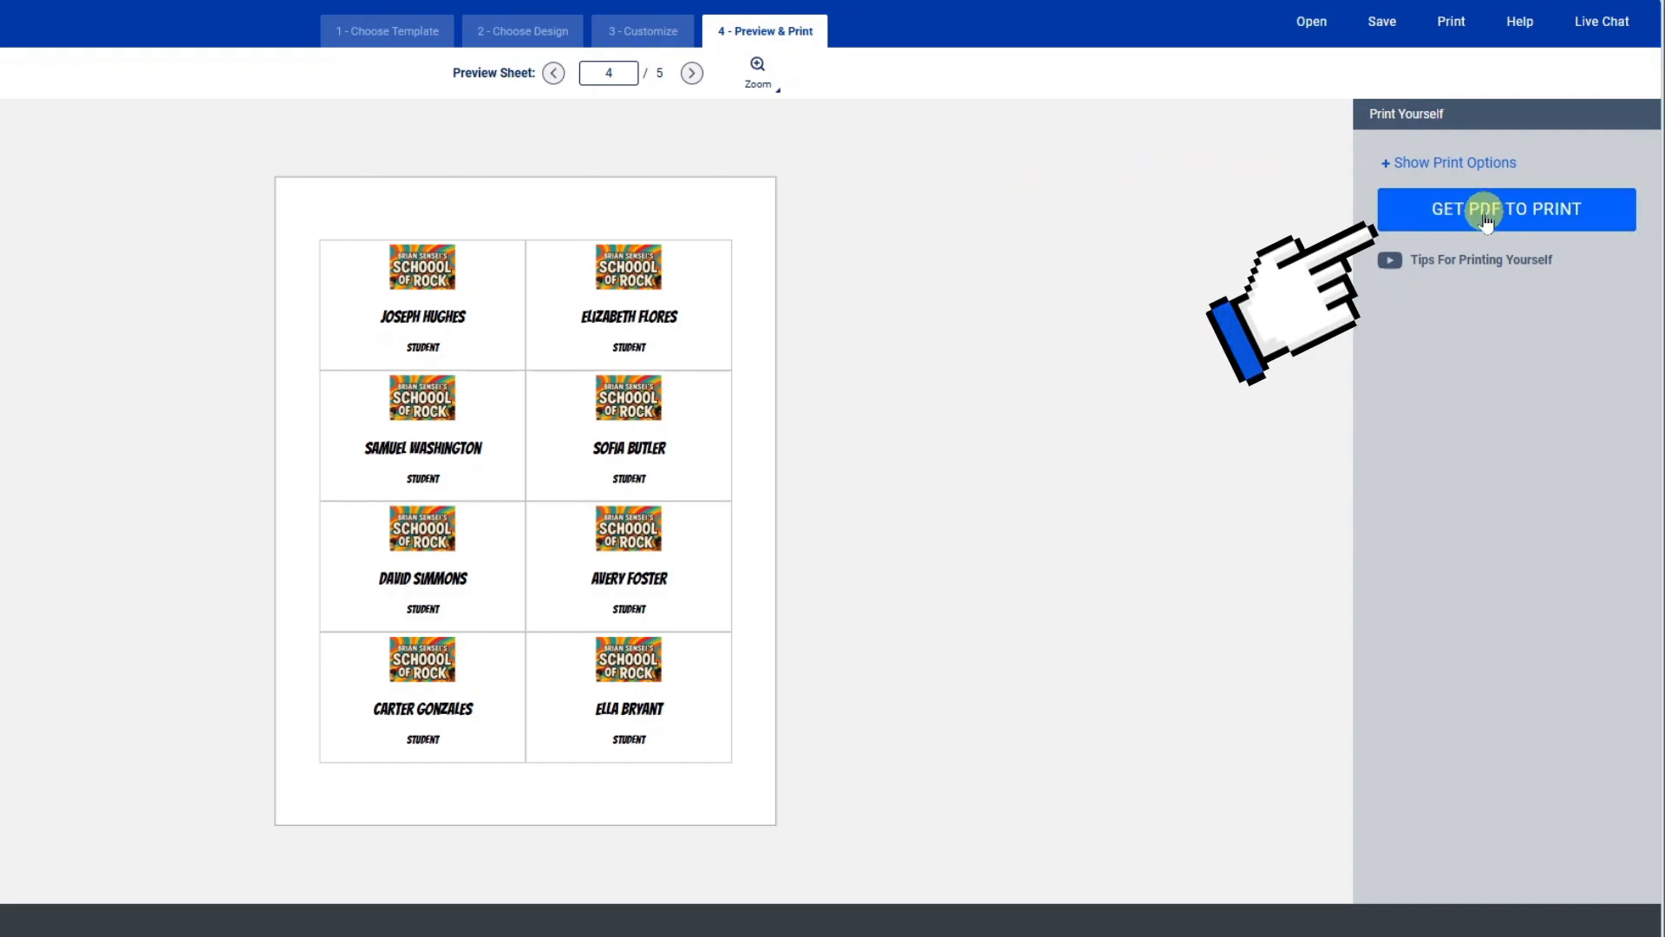
From Get PDF to Print, save the project to the account as 'Rock School Conference'.
click(1518, 223)
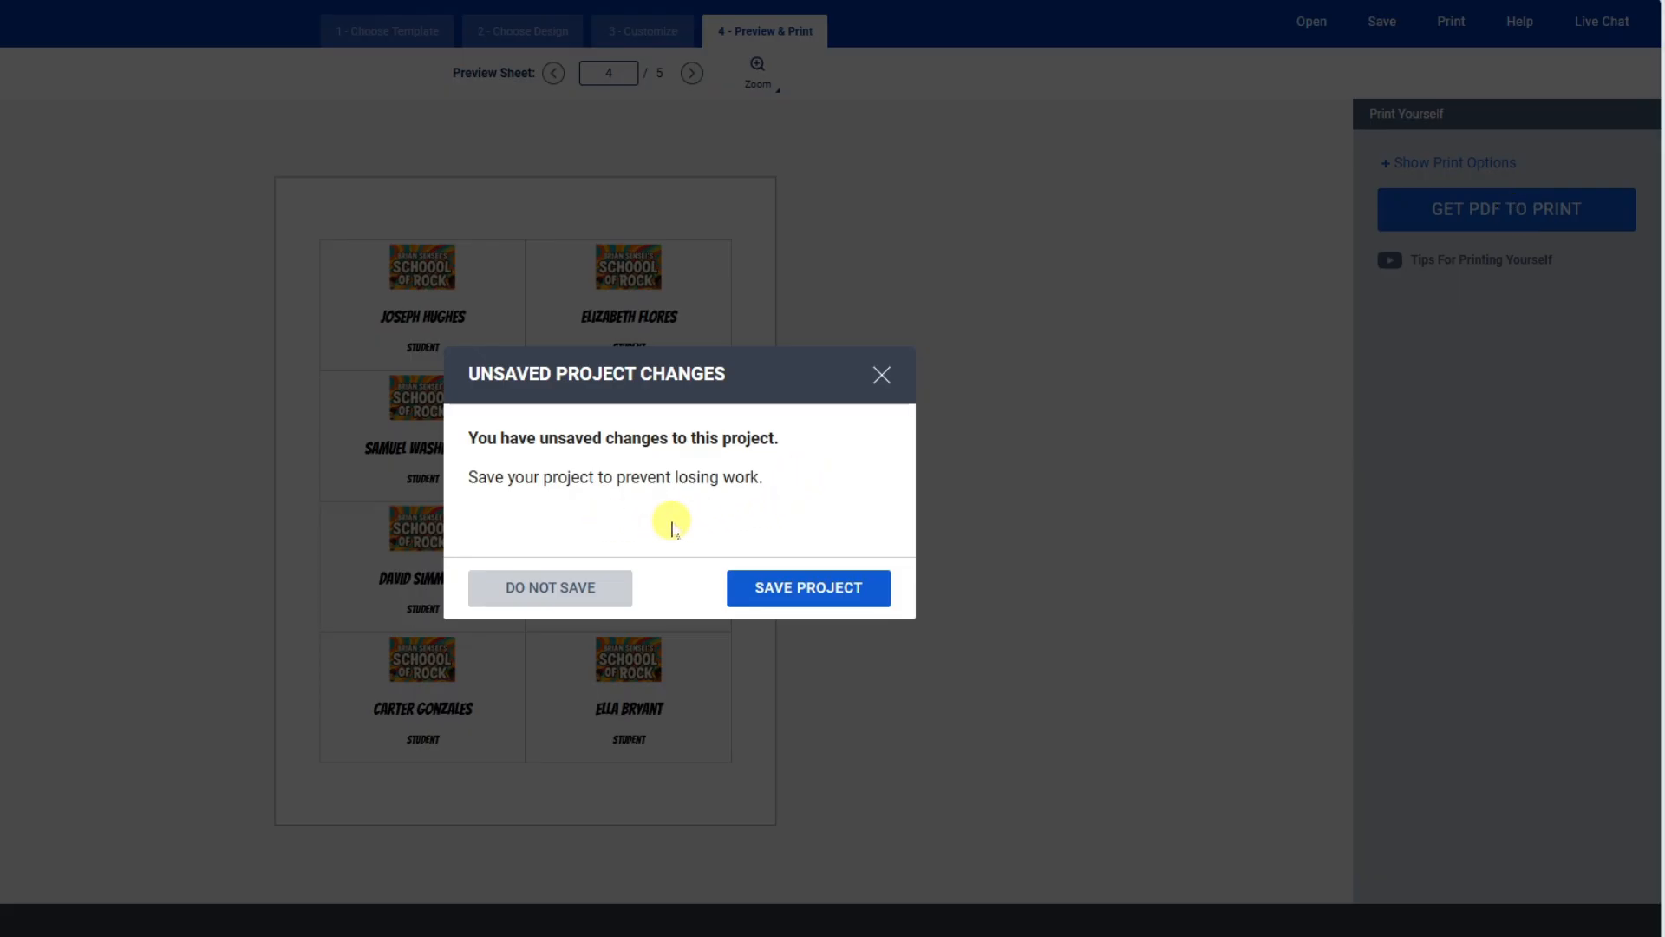
click(790, 589)
click(668, 440)
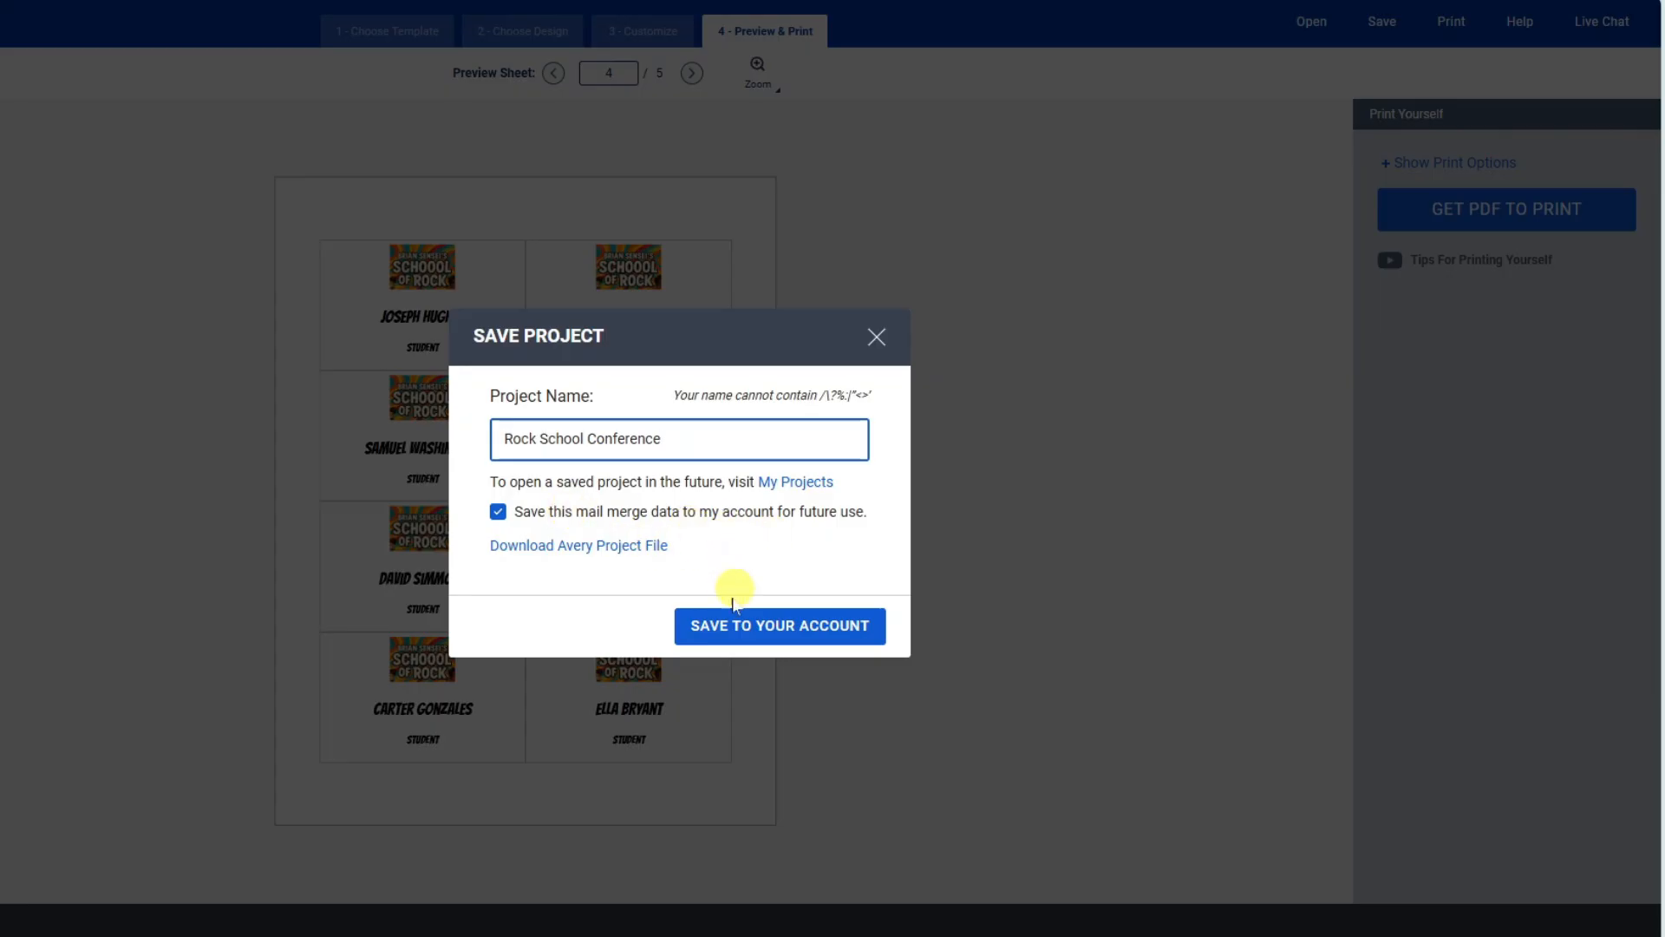
click(704, 628)
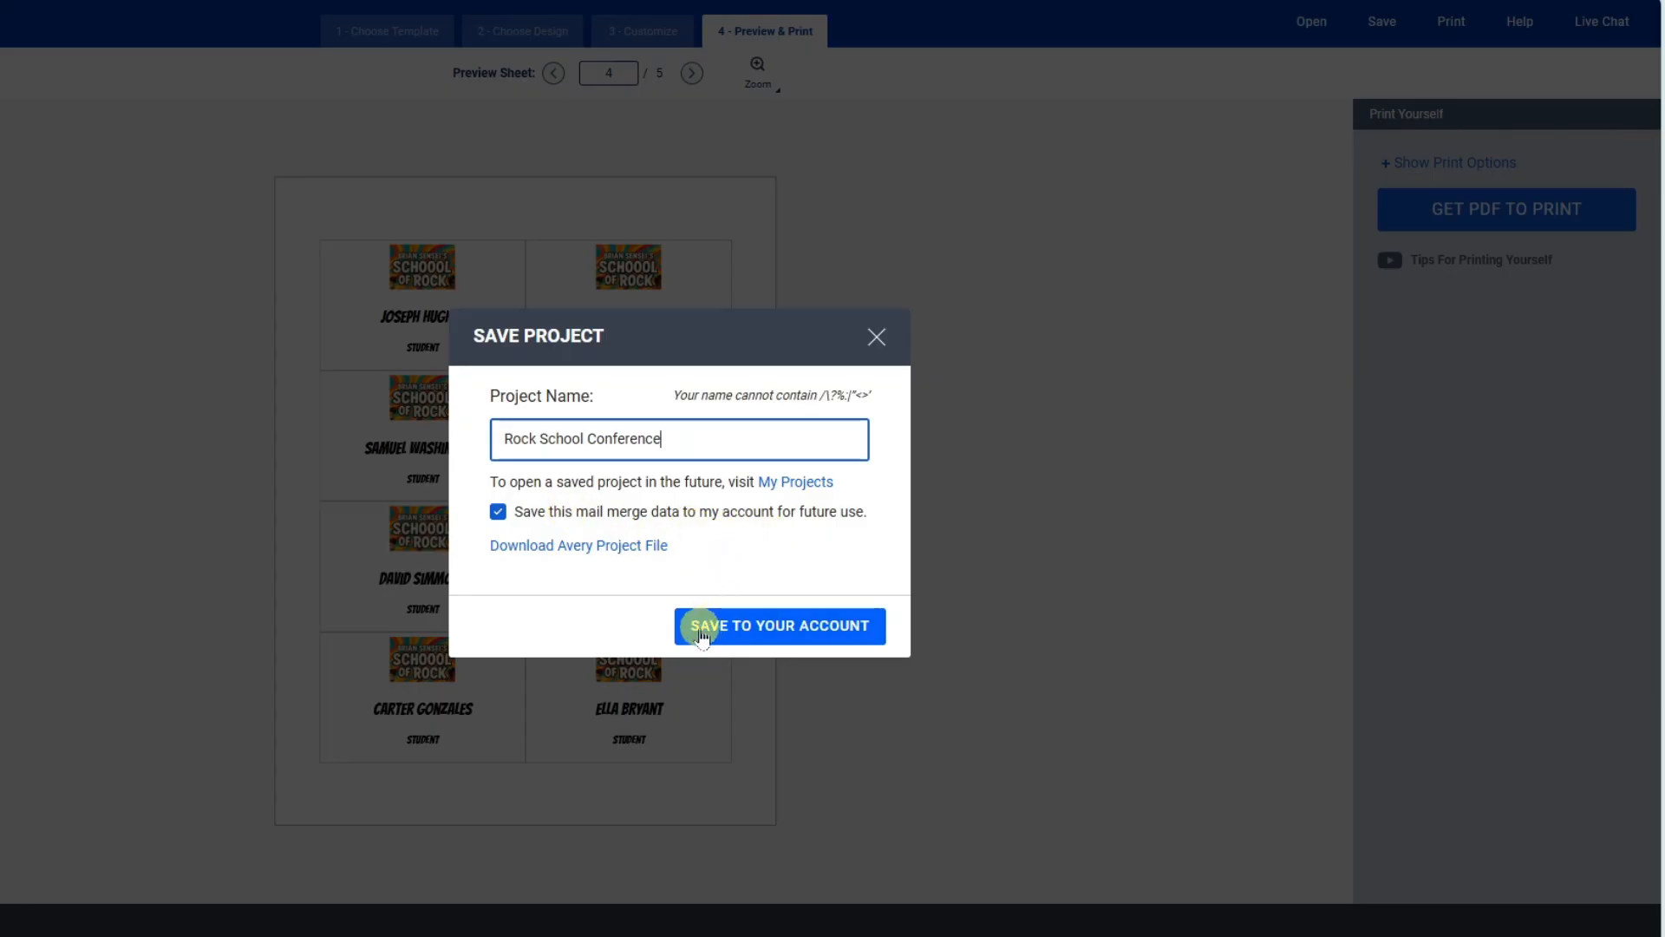
click(763, 634)
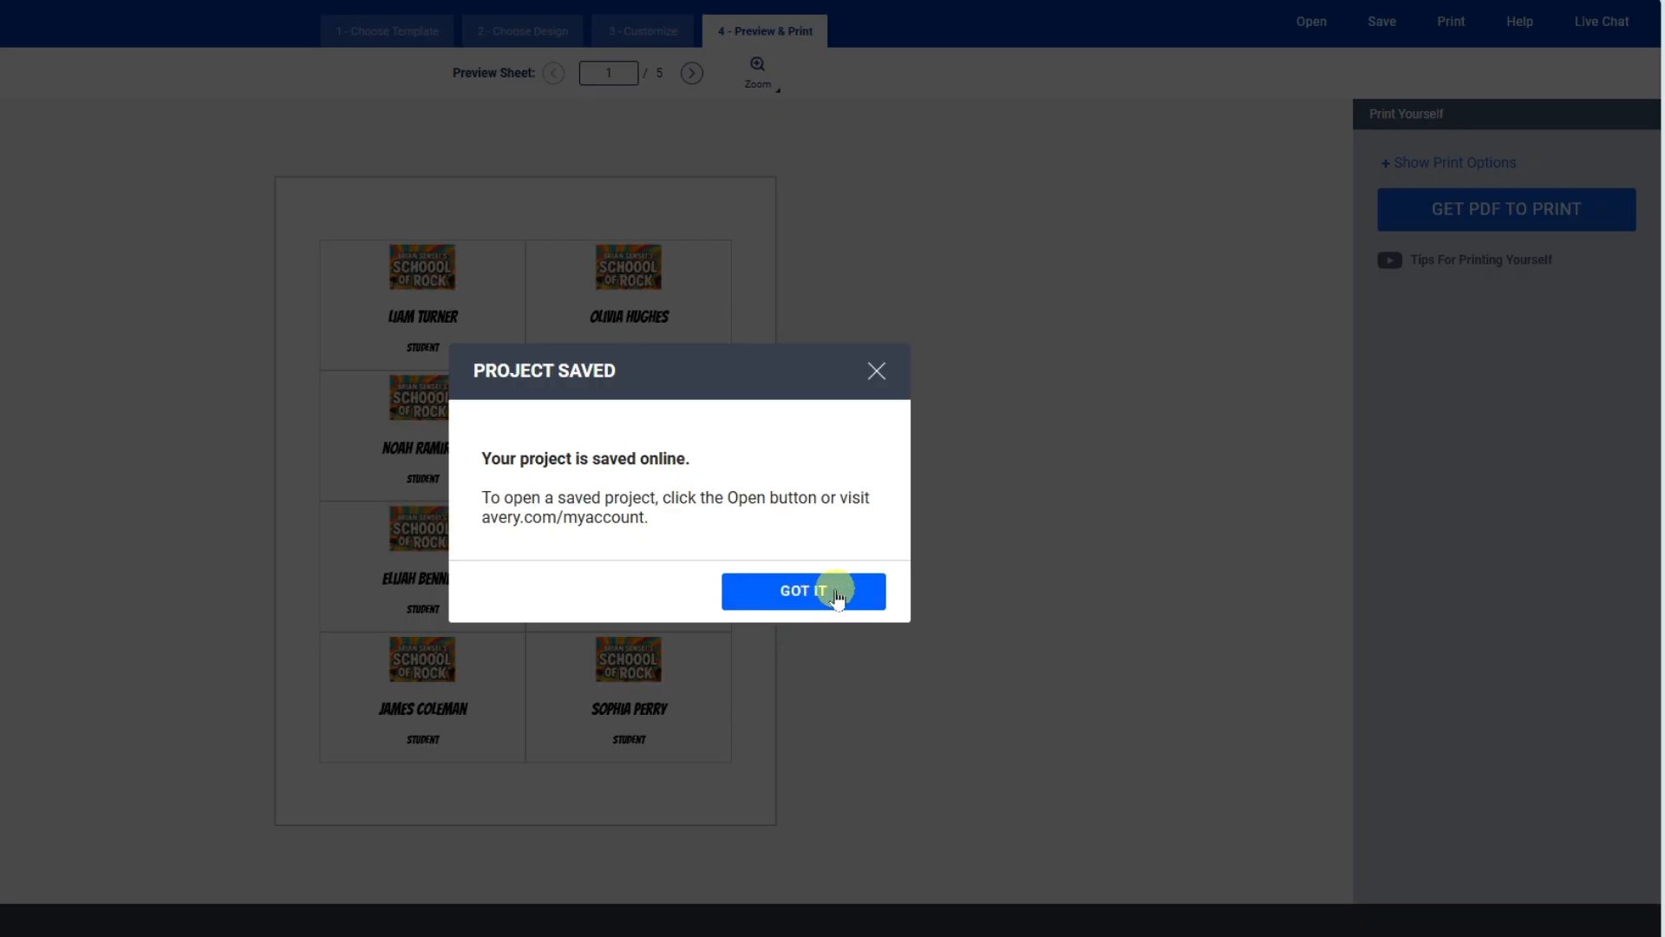
click(837, 595)
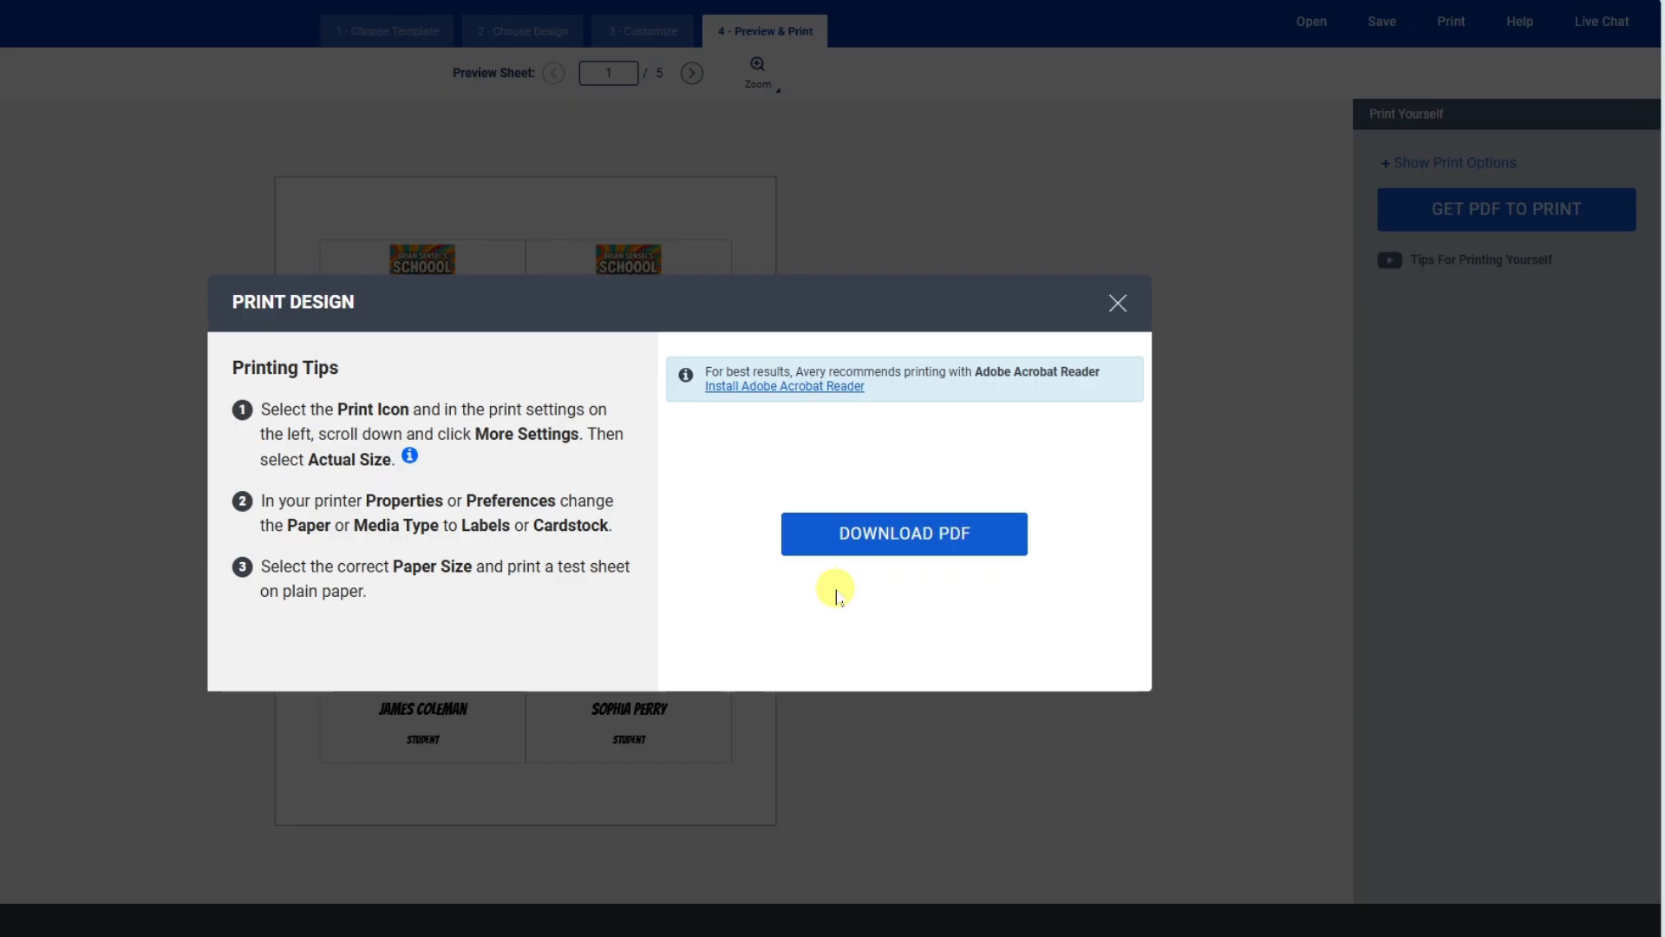
Download Avery5390-NameBadgeInsertRefillsPrintoneside.pdf and open it in the browser.
click(902, 538)
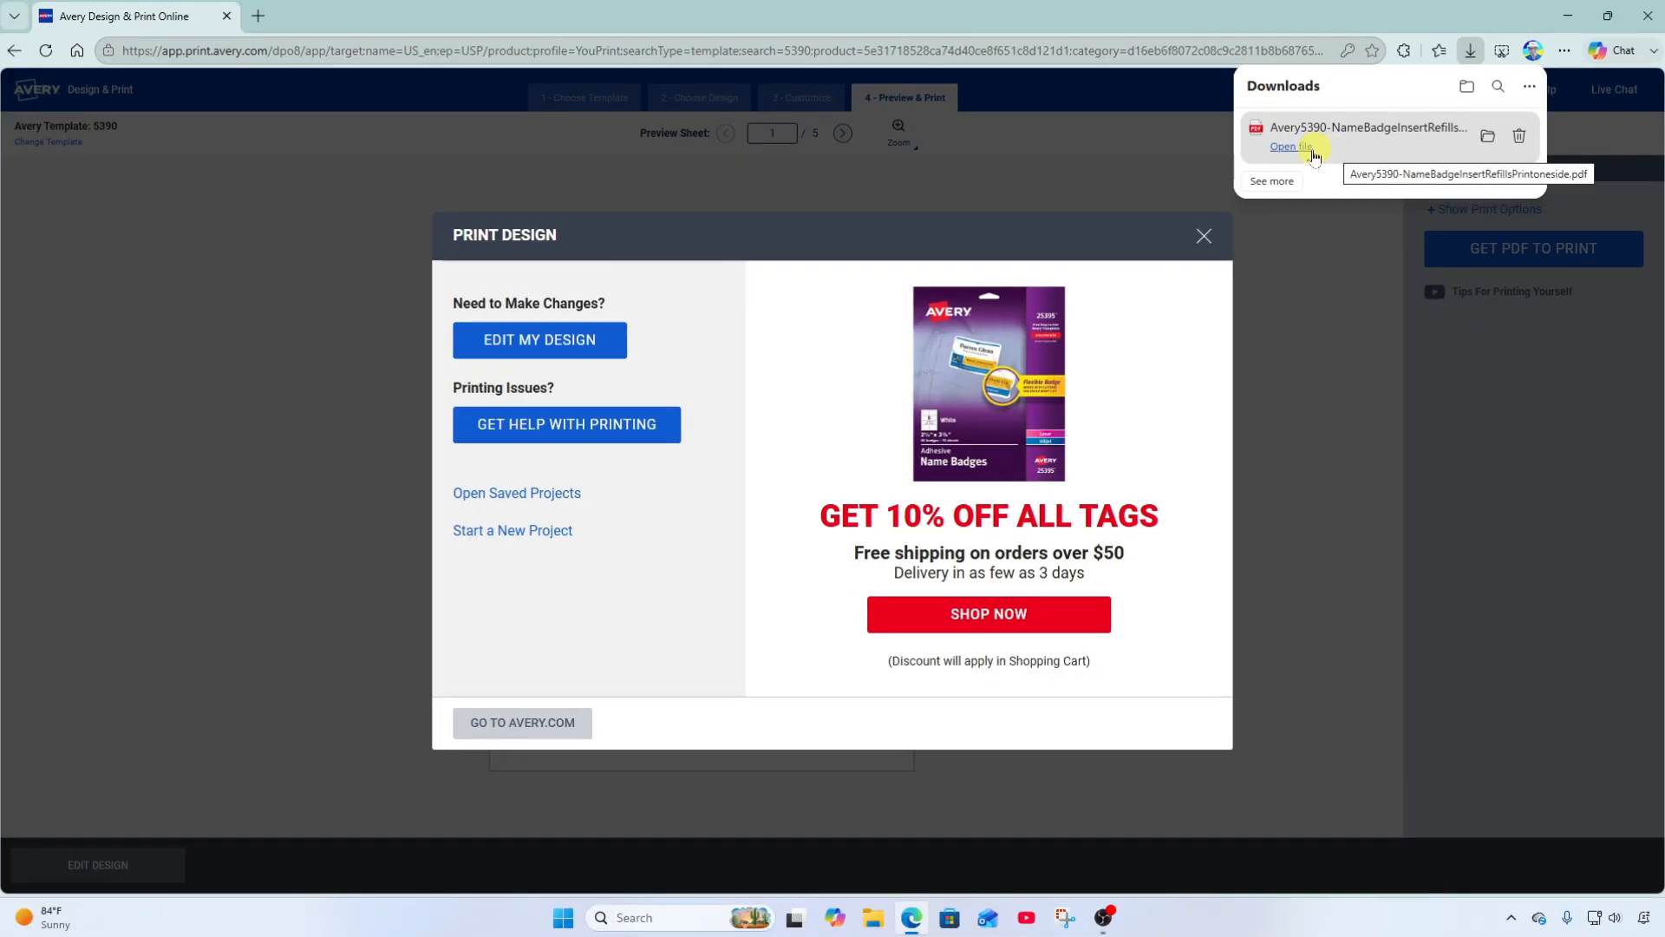
click(1293, 146)
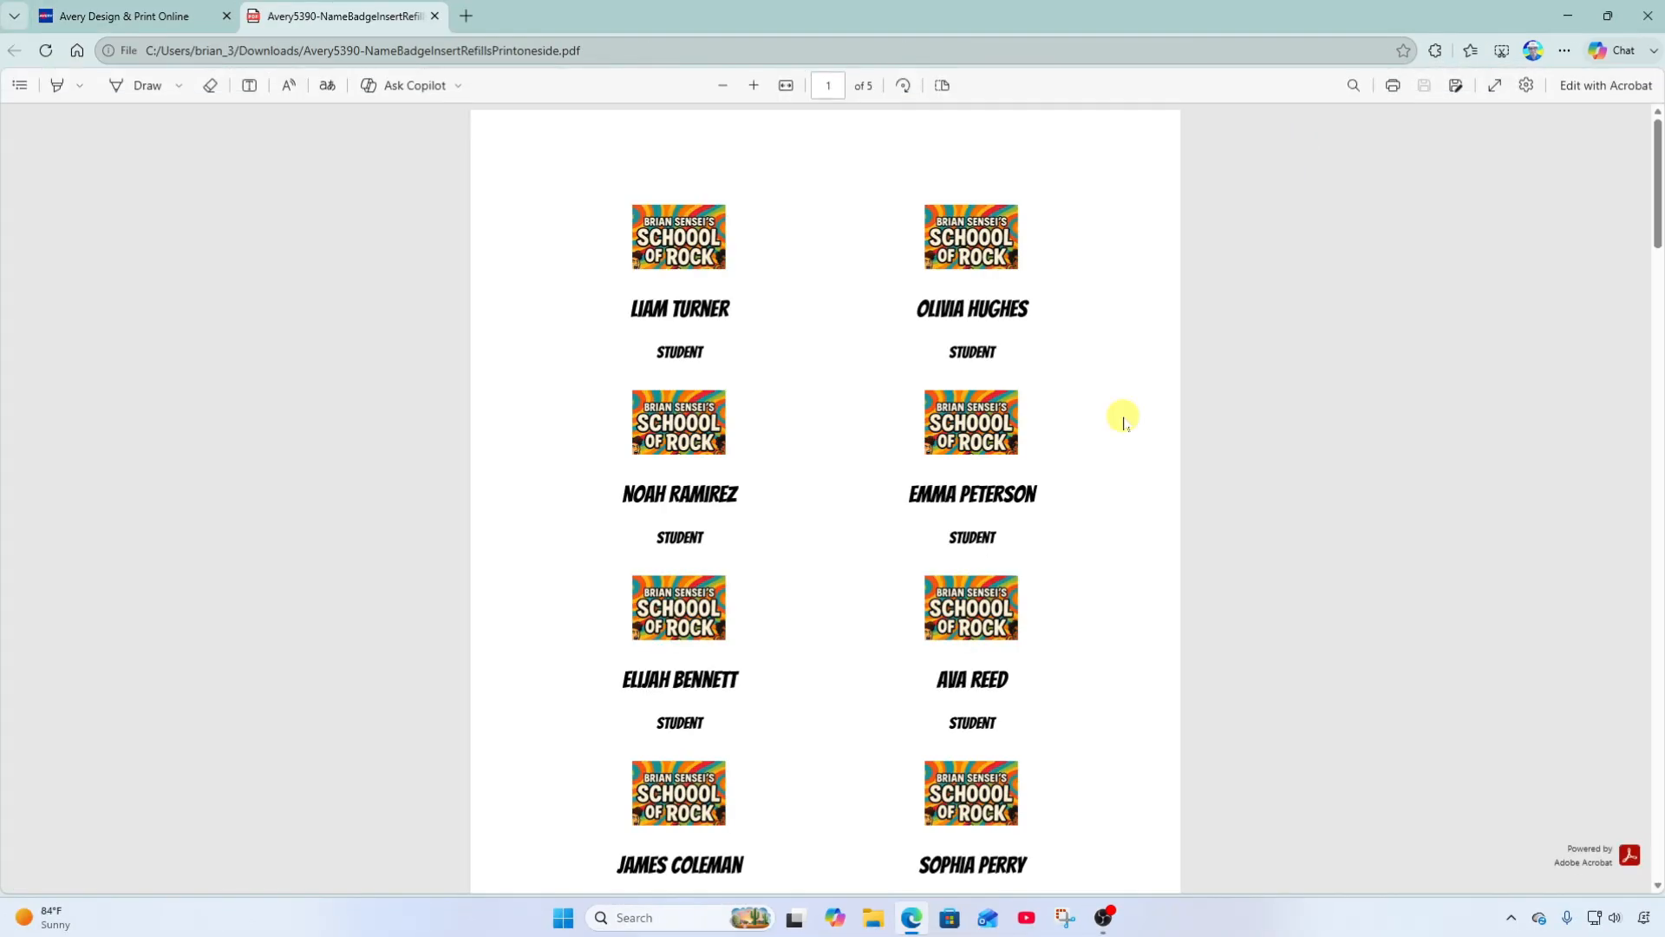
scroll(1123, 421, down, 7)
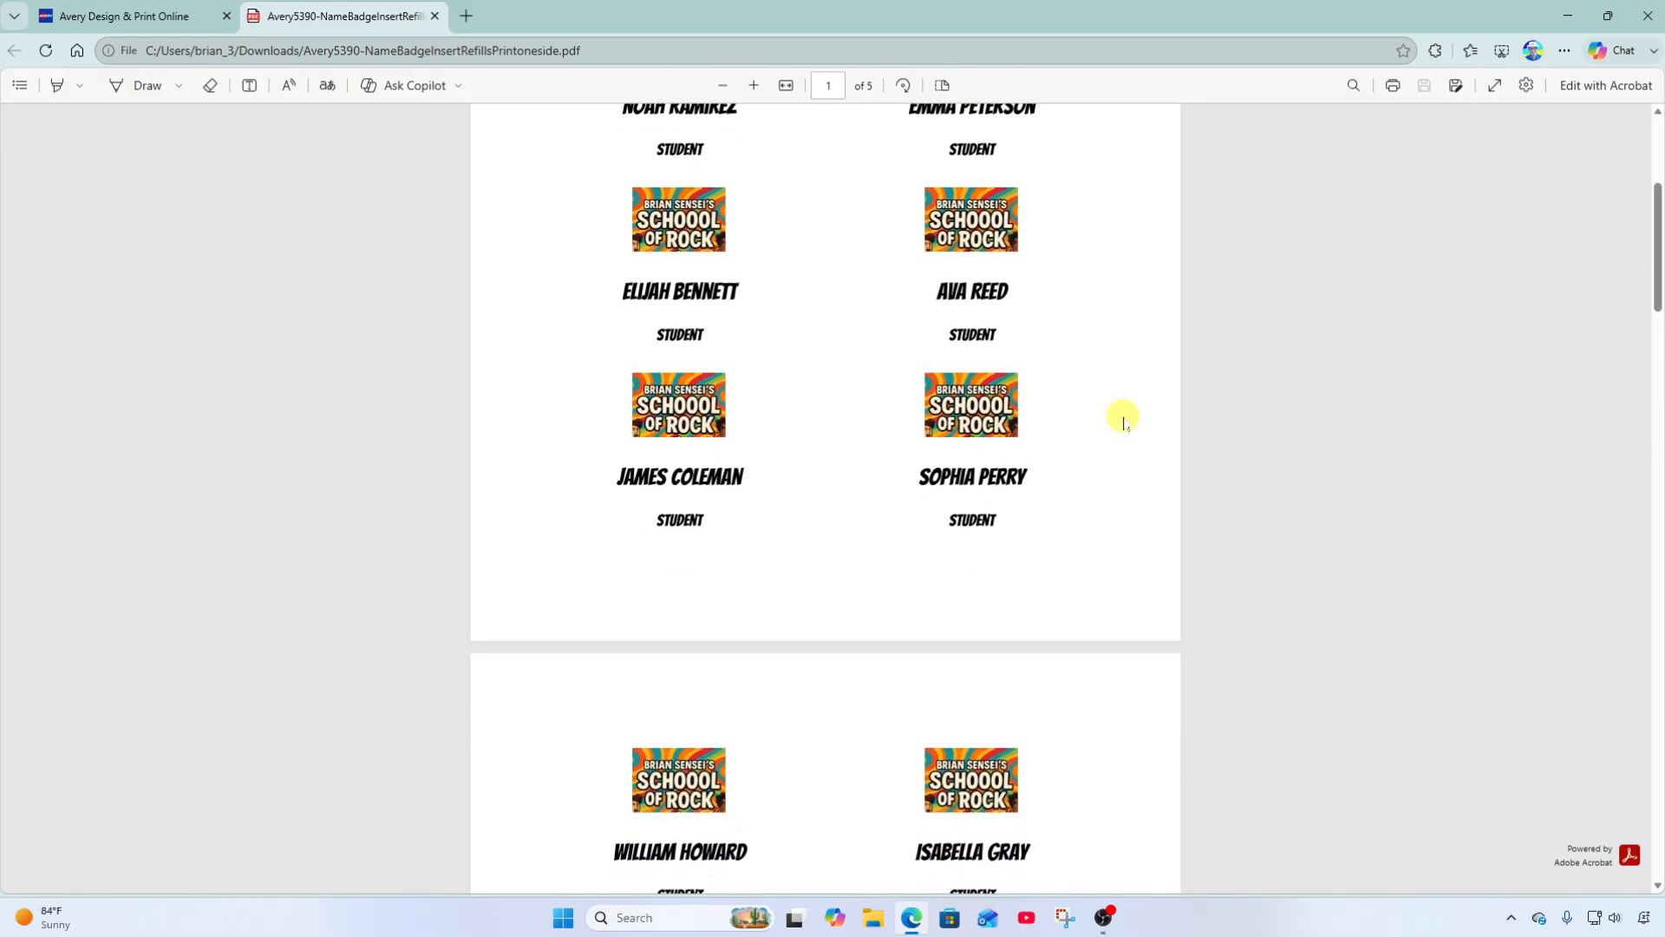
scroll(1123, 422, down, 5)
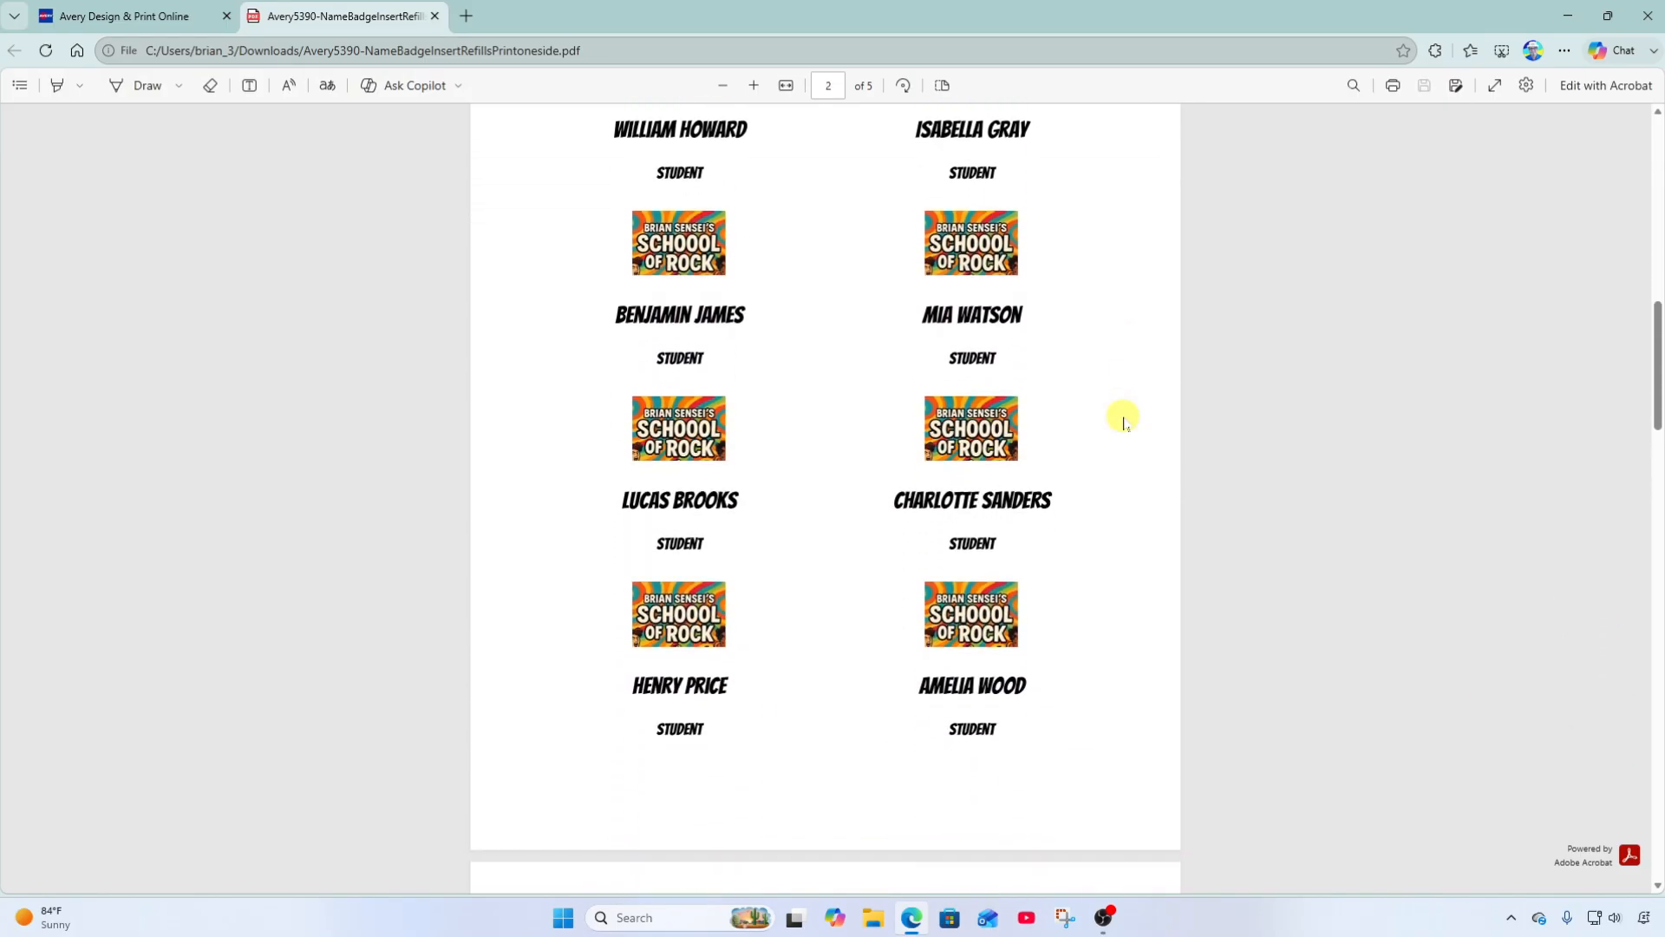
scroll(1124, 422, down, 3)
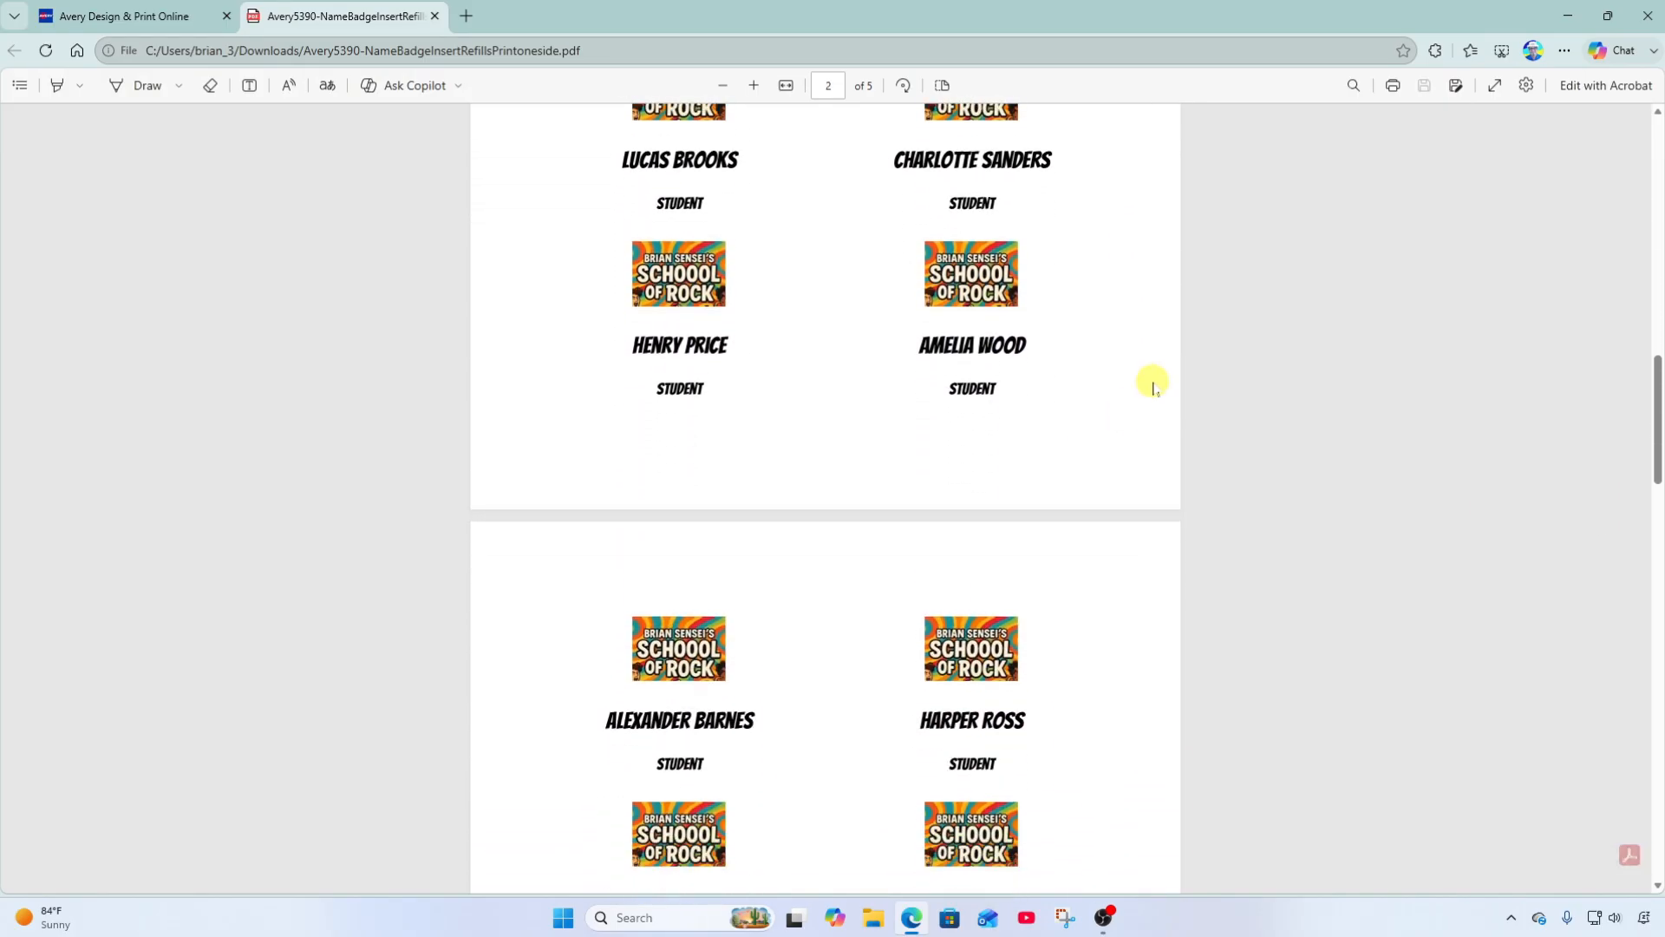
scroll(1153, 384, down, 6)
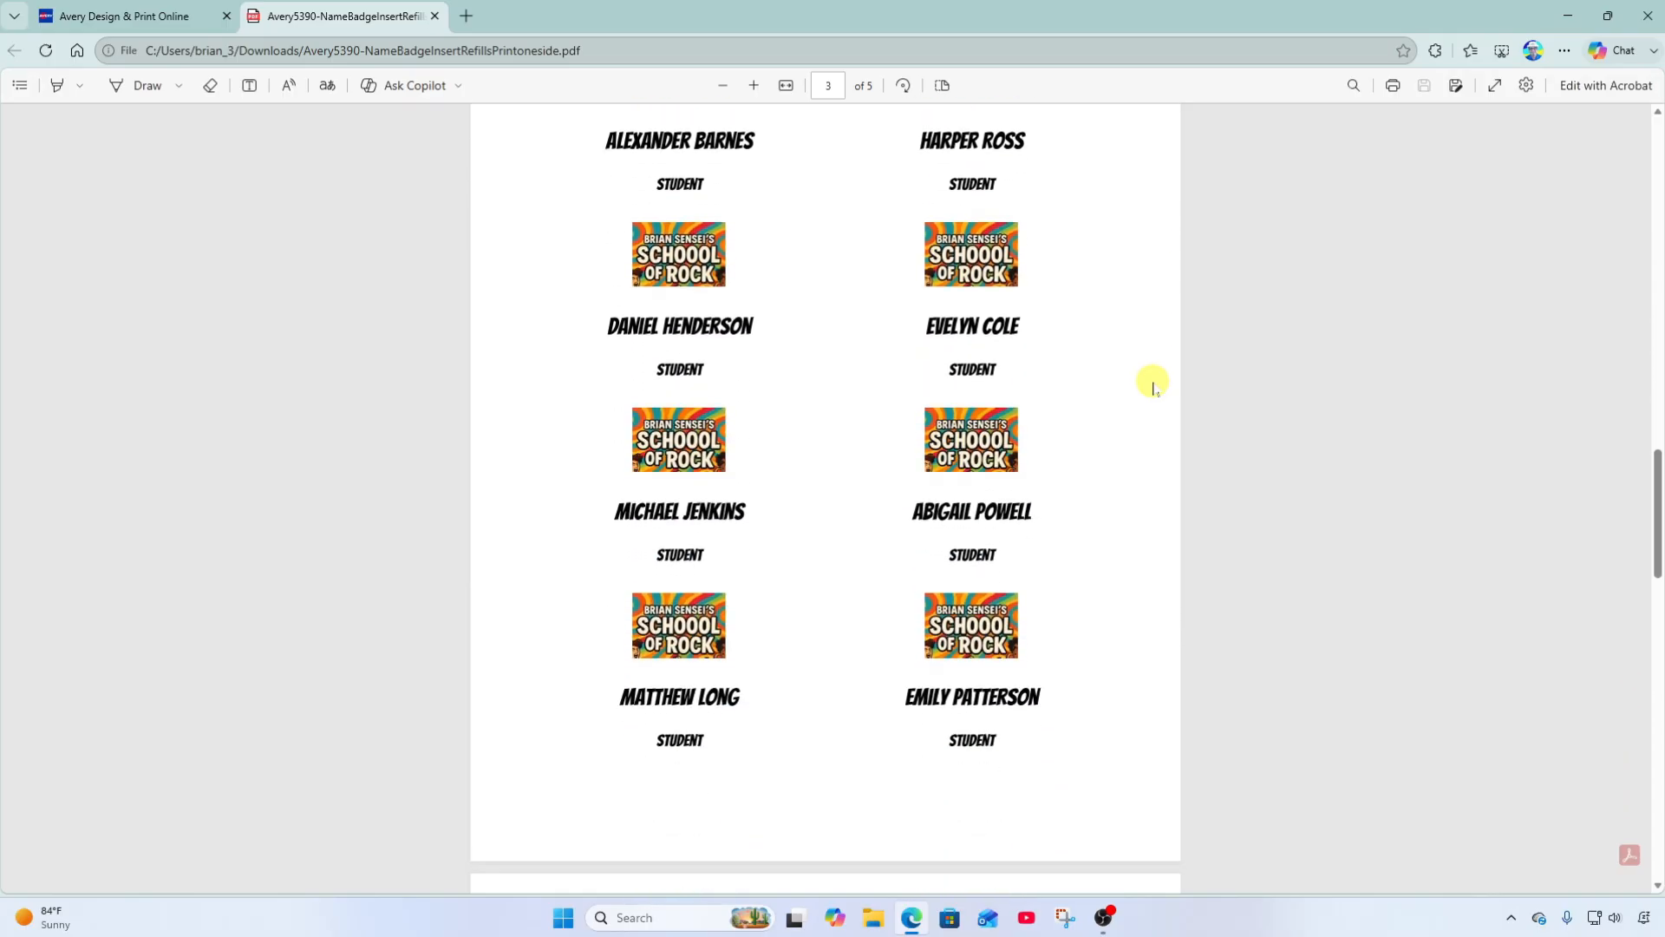